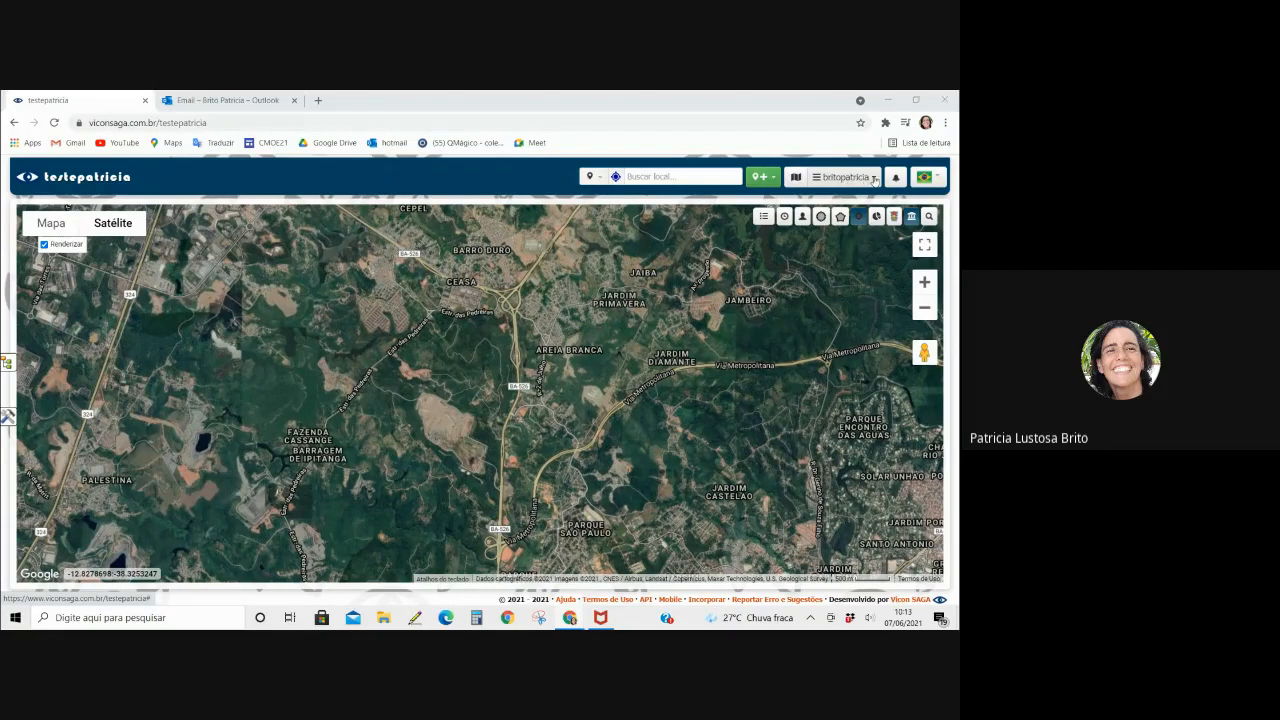
- Open the project's form management and create a new form named Riscos
{"action": "left_click", "coordinate": [874, 179]}
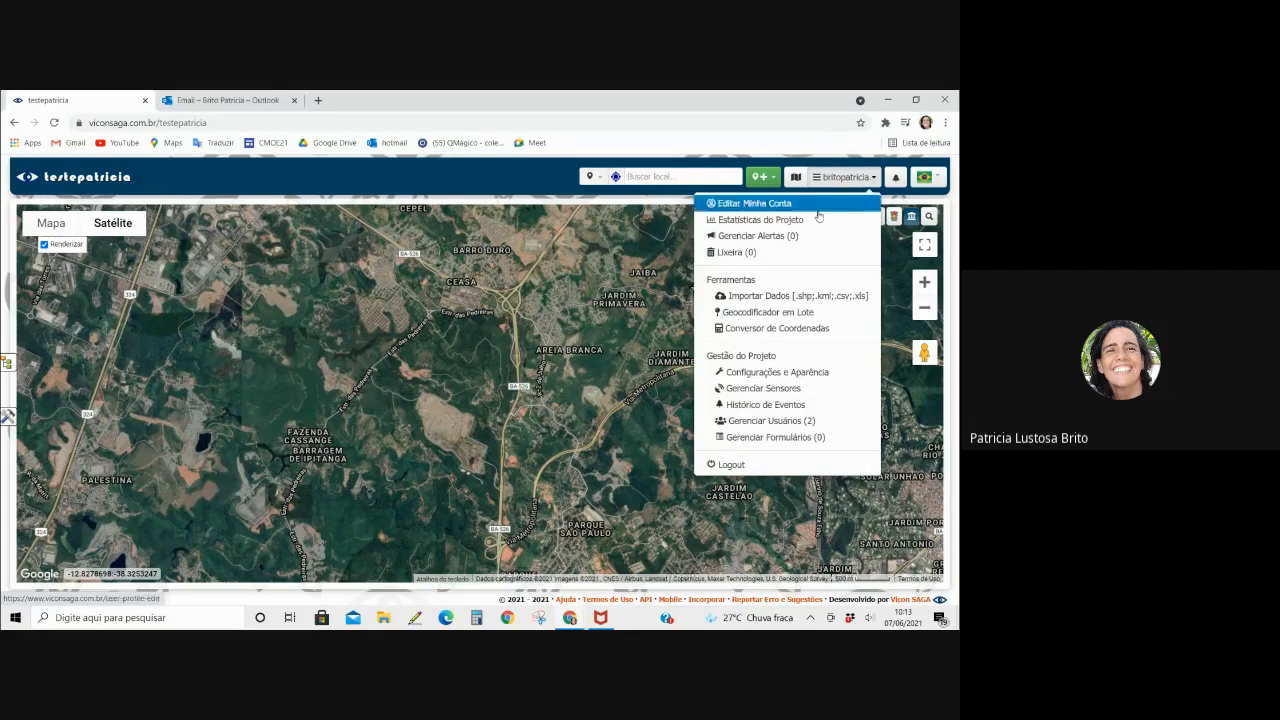
{"action": "left_click", "coordinate": [795, 441]}
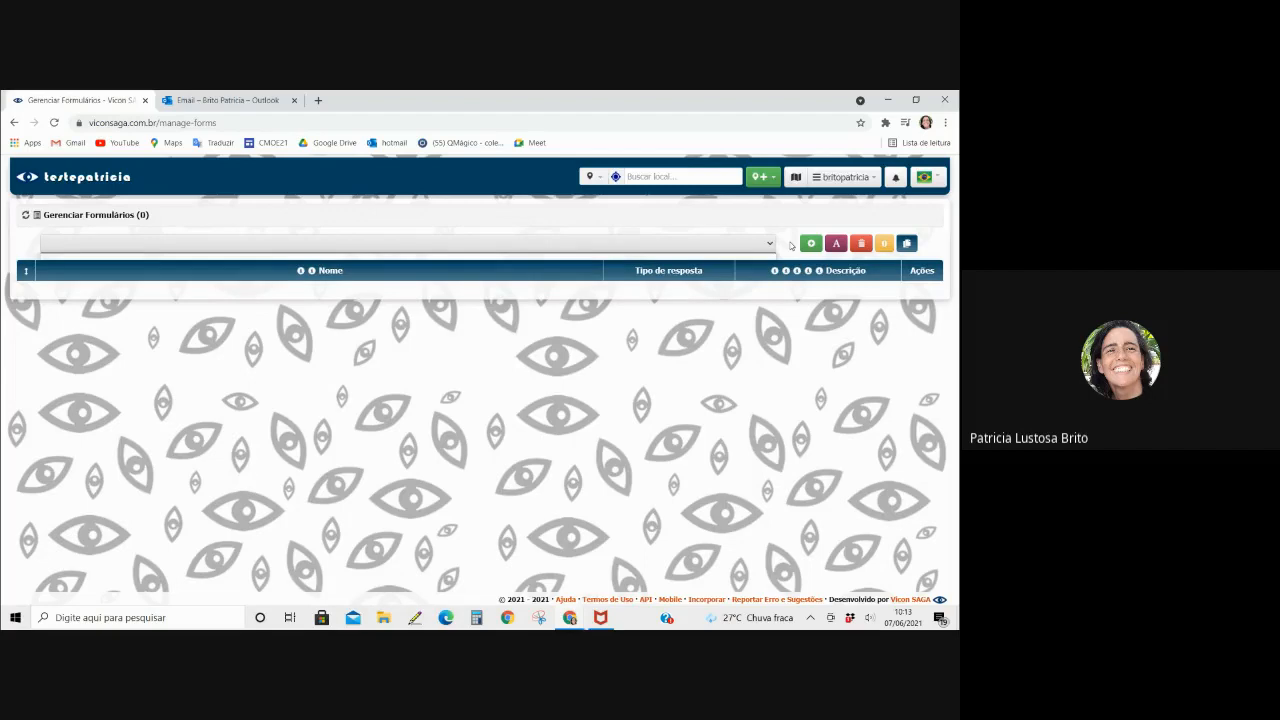
{"action": "left_click", "coordinate": [811, 243]}
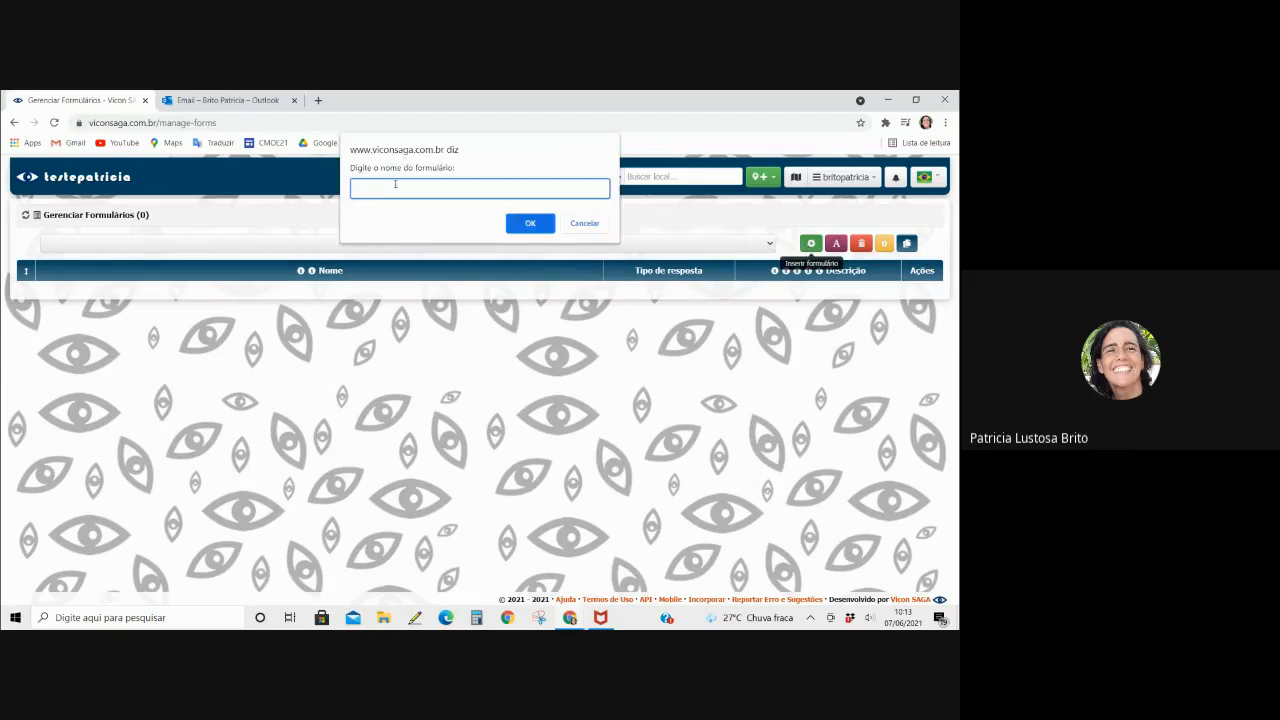
{"action": "type", "text": "re"}
{"action": "type", "text": "sco"}
{"action": "type", "text": "s"}
{"action": "left_click", "coordinate": [356, 188]}
{"action": "key", "text": "Delete"}
{"action": "type", "text": "R"}
{"action": "left_click", "coordinate": [516, 224]}
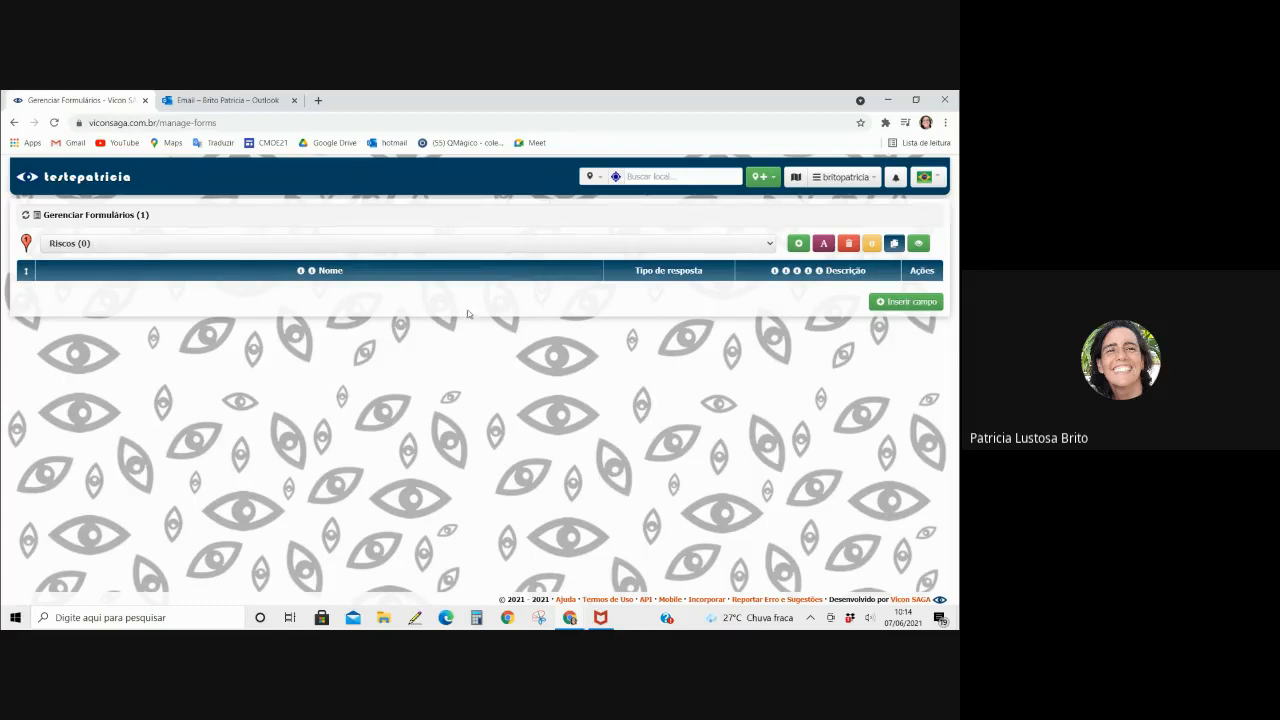
- Add a mandatory first field named "Local de referência*" to the Riscos form with the response type Texto Livre
{"action": "left_click", "coordinate": [900, 303]}
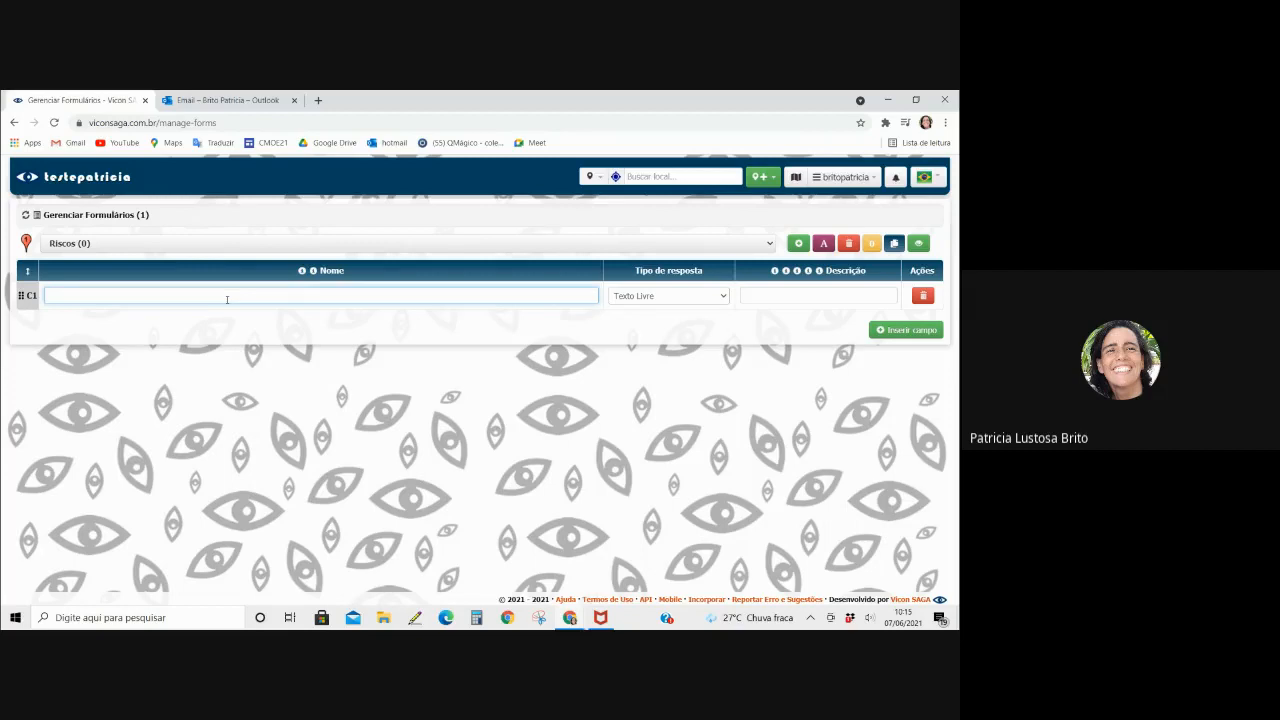
{"action": "type", "text": "ocal de refereência*"}
{"action": "mouse_move", "coordinate": [302, 271]}
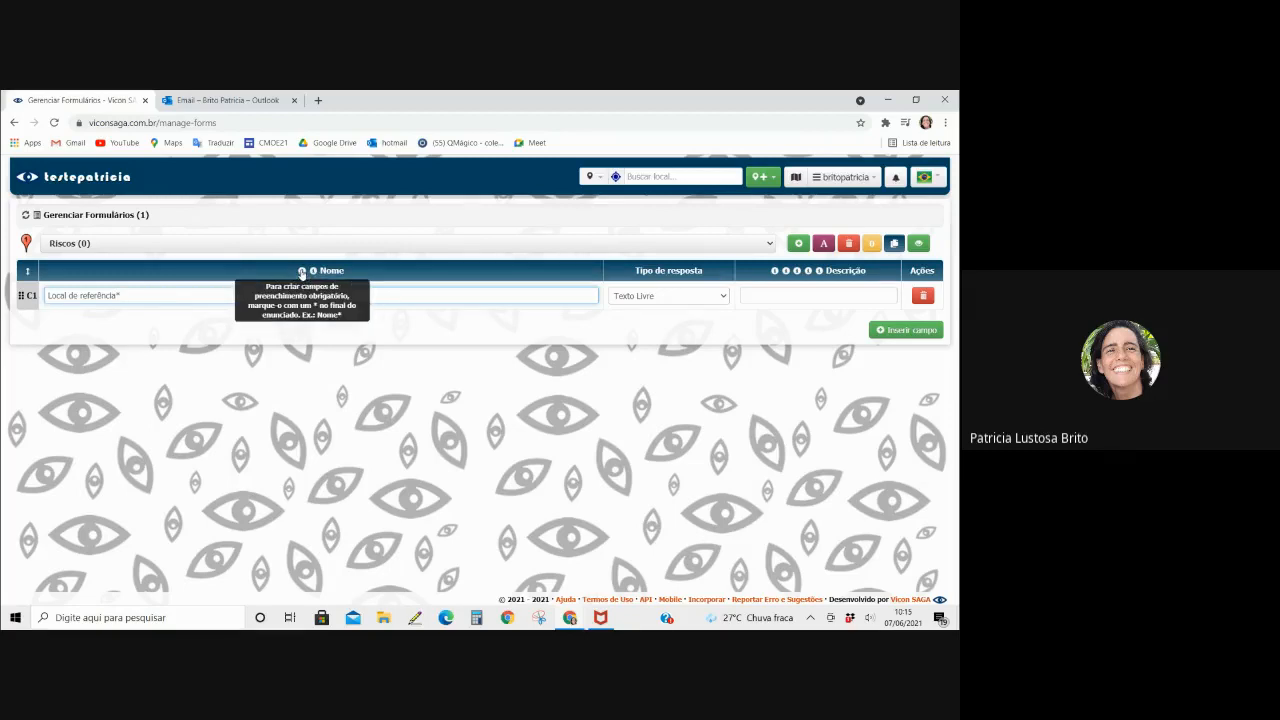
{"action": "type", "text": "*"}
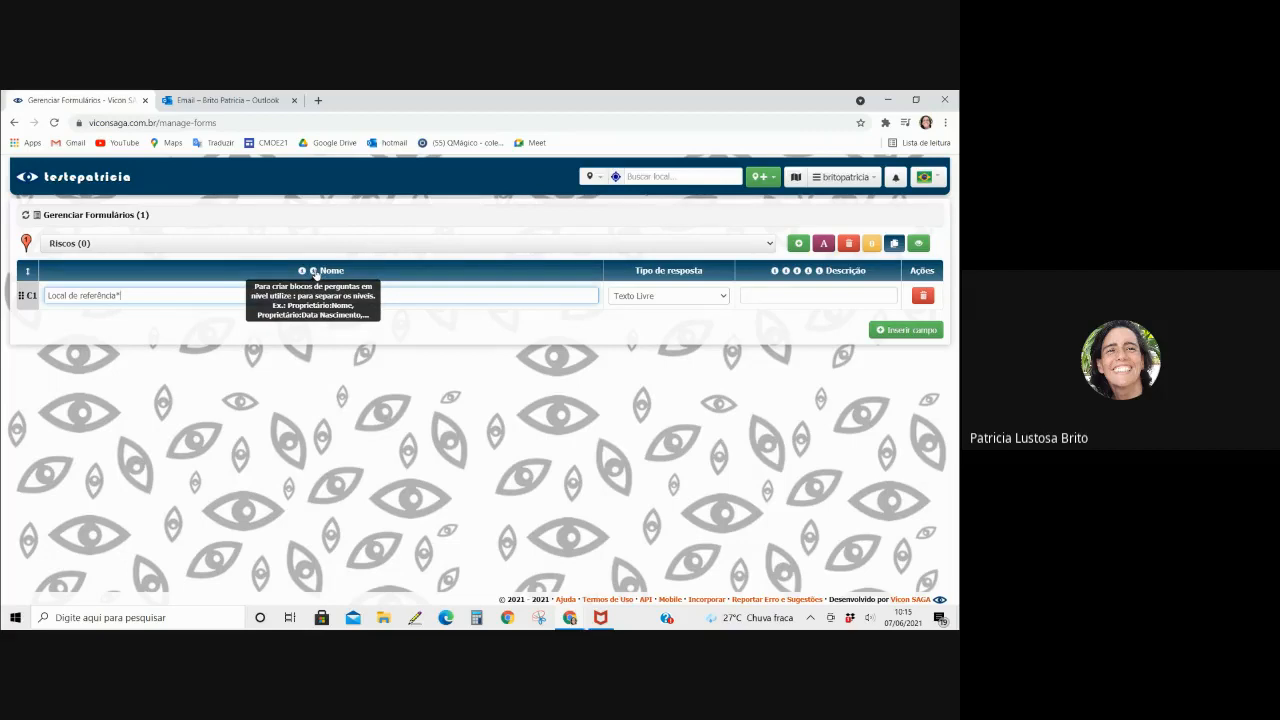
{"action": "left_click", "coordinate": [685, 295]}
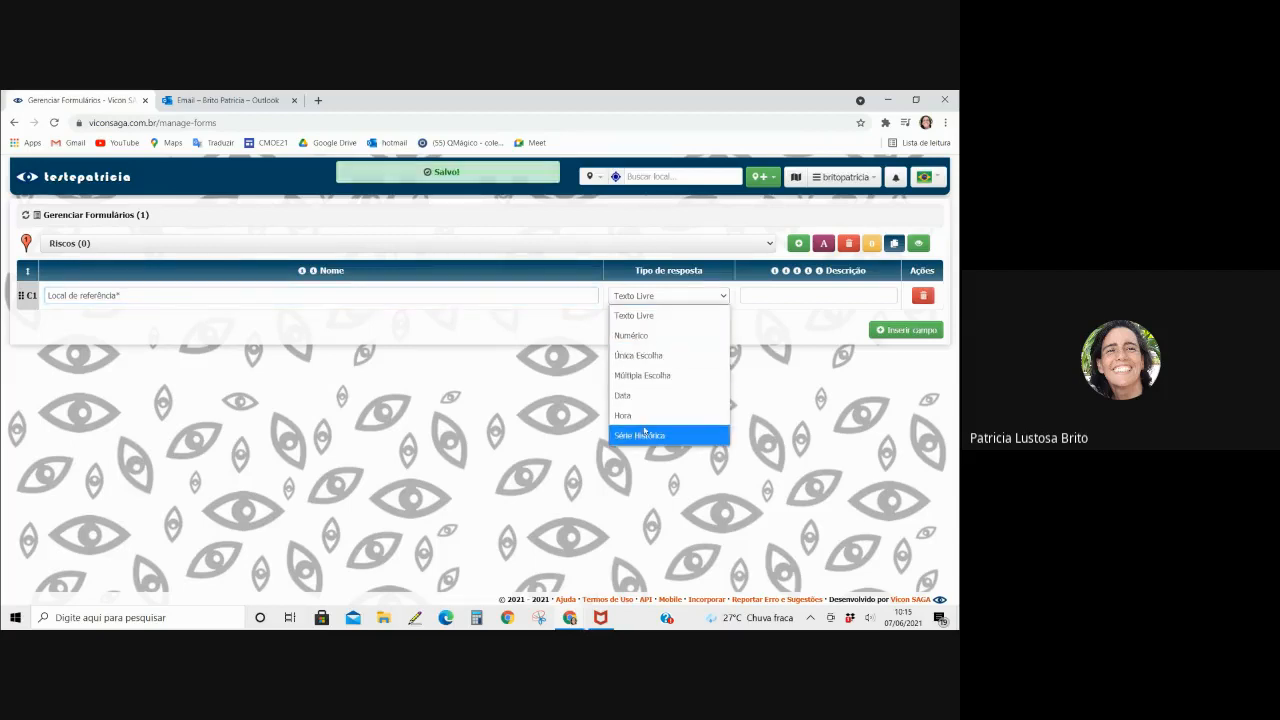
{"action": "left_click", "coordinate": [630, 316]}
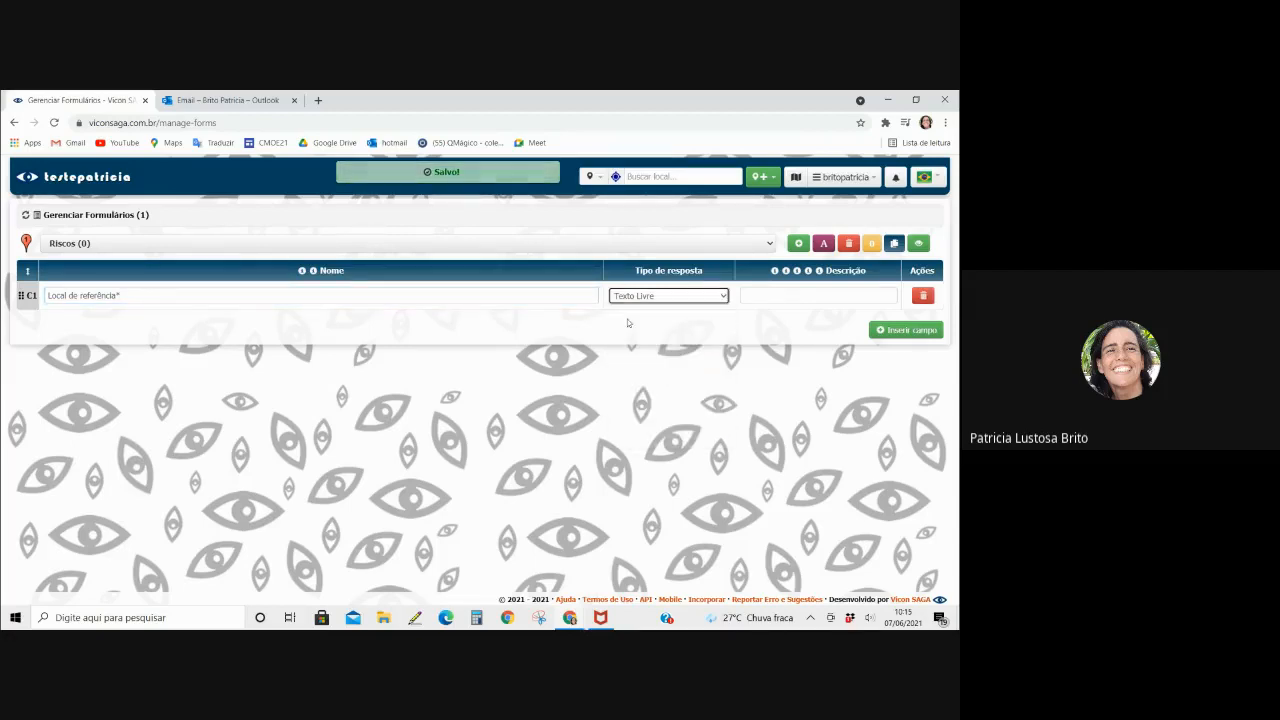
{"action": "left_click", "coordinate": [795, 294]}
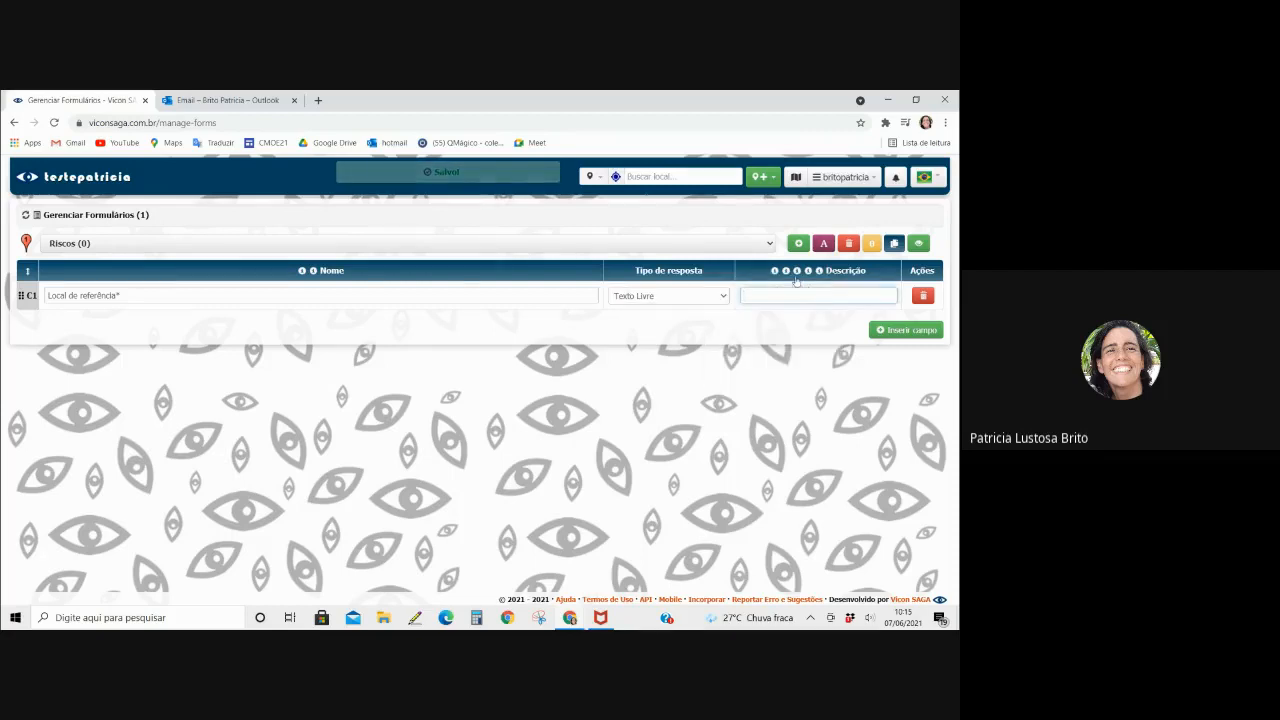
{"action": "mouse_move", "coordinate": [821, 283]}
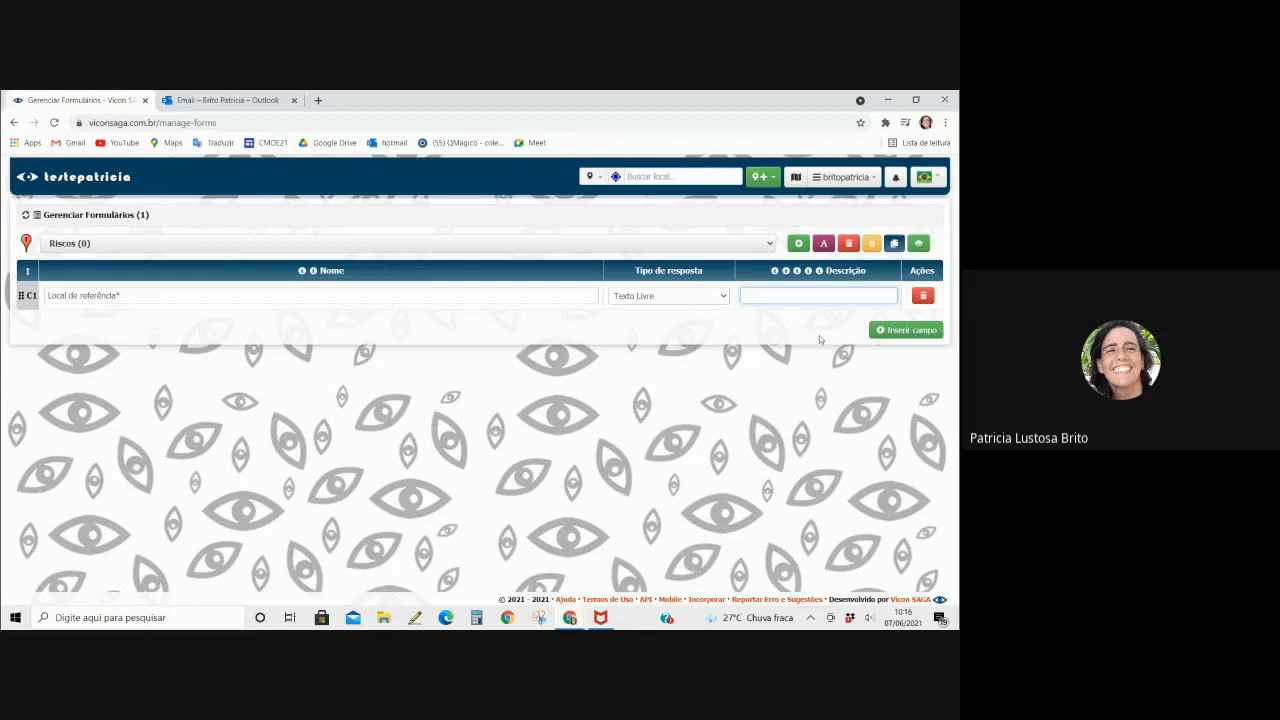
- Add a second field named "Tipo" to the form and set its response type to Múltipla Escolha
{"action": "left_click", "coordinate": [903, 332]}
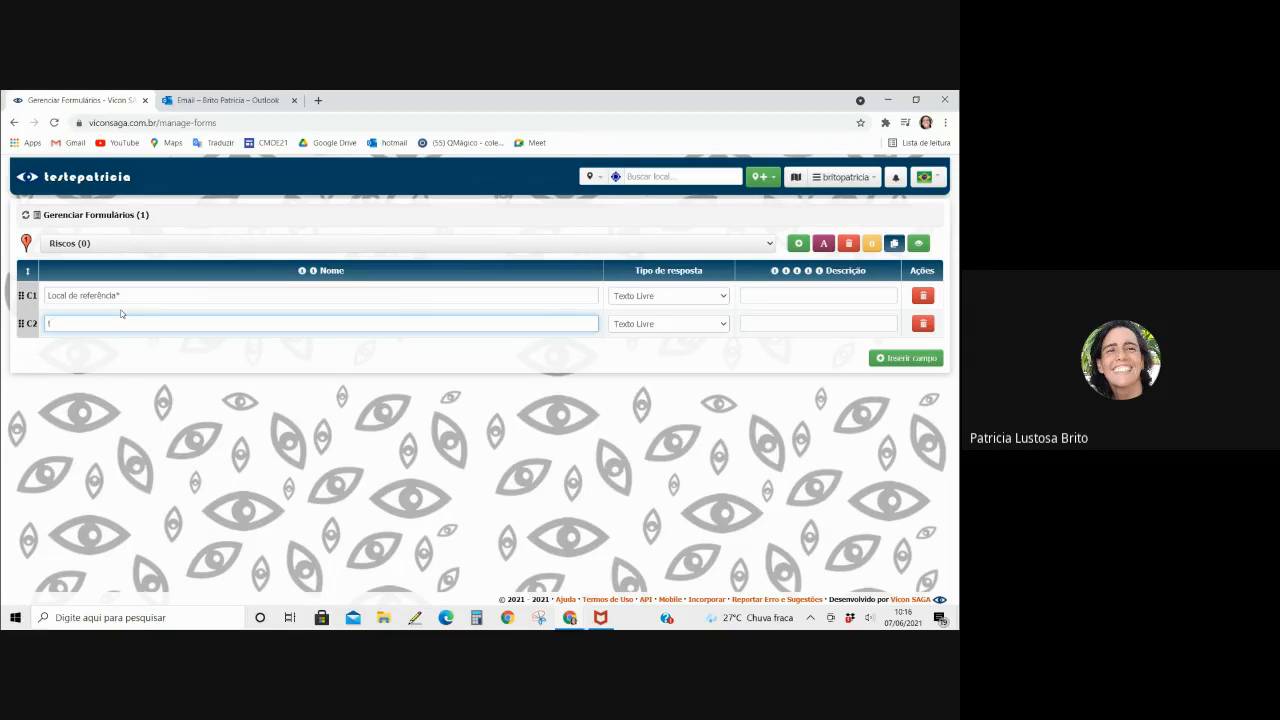
{"action": "type", "text": "ipo"}
{"action": "left_click", "coordinate": [676, 324]}
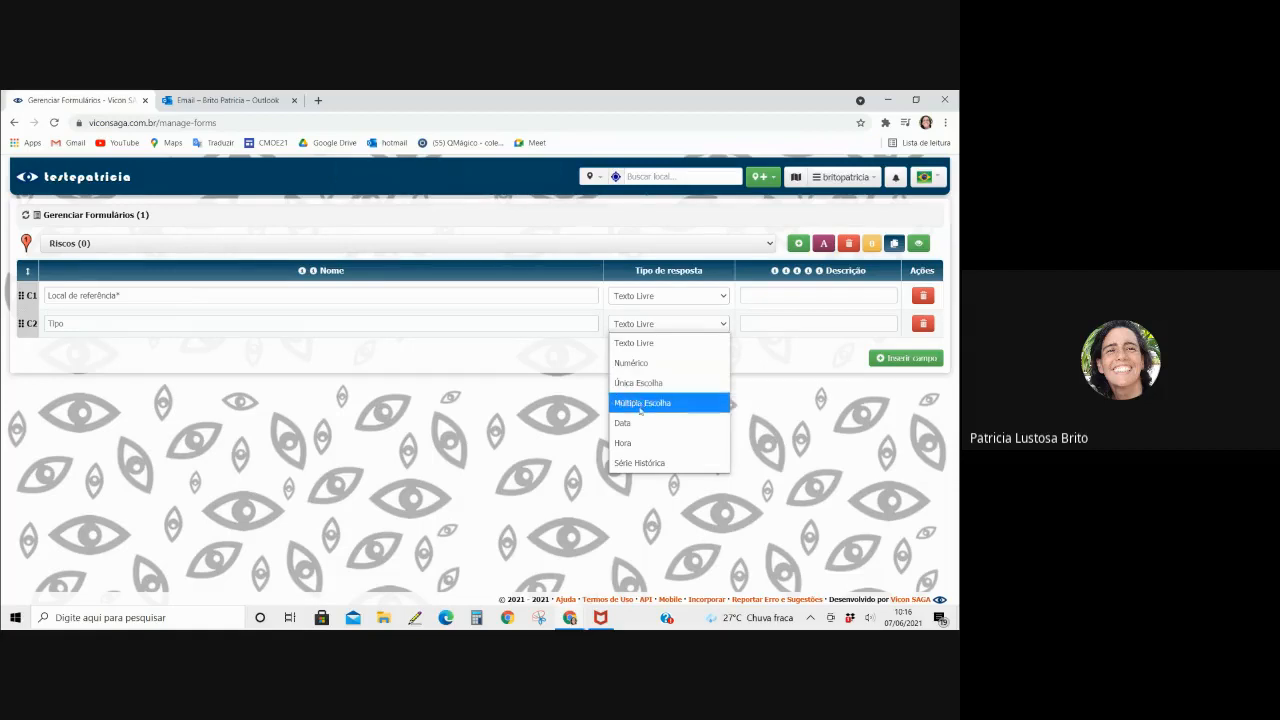
{"action": "left_click", "coordinate": [674, 408]}
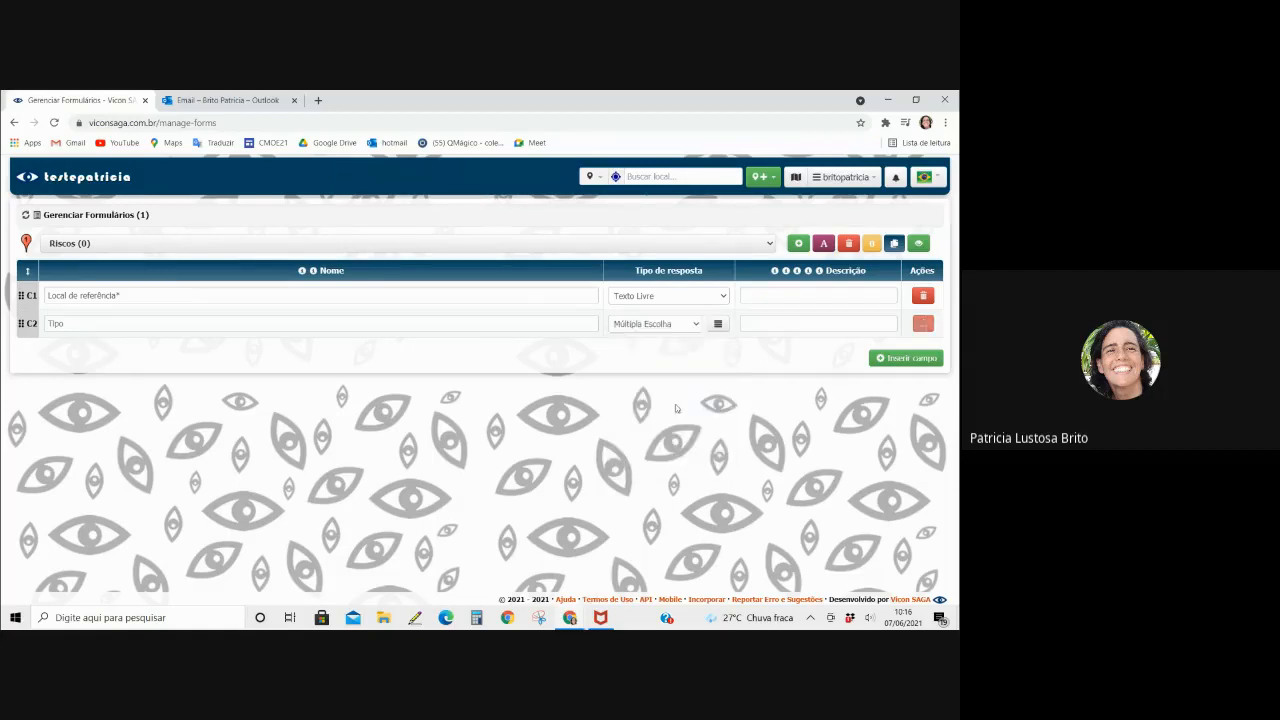
- Start the Tipo field's list of answer alternatives with deslizamento, alagamento and desmoramento on separate lines
{"action": "left_click", "coordinate": [718, 323]}
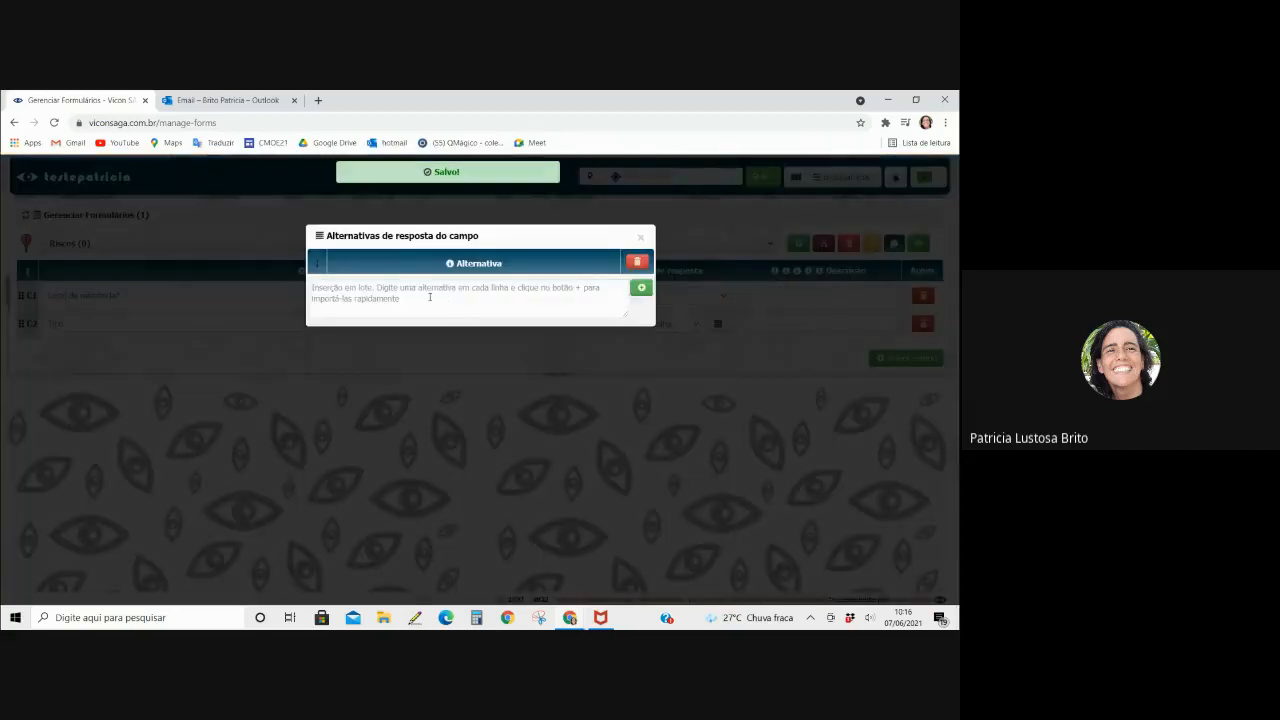
{"action": "left_click", "coordinate": [430, 297]}
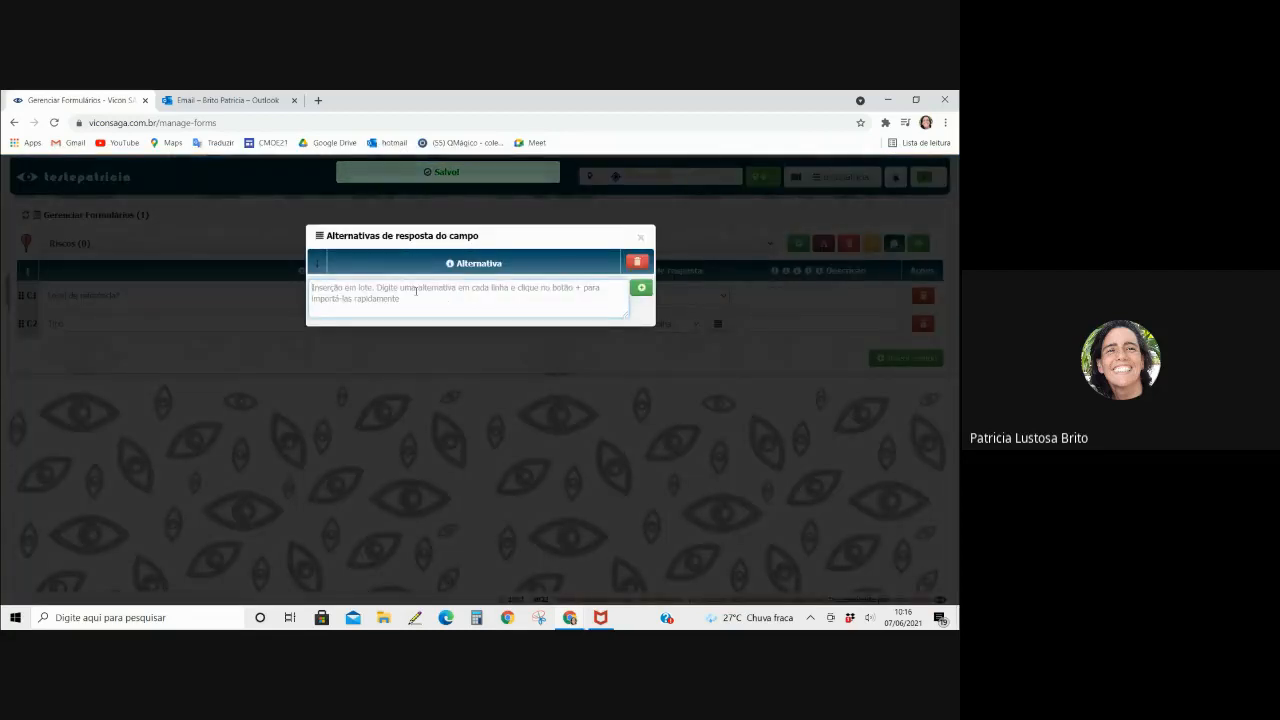
{"action": "type", "text": "d"}
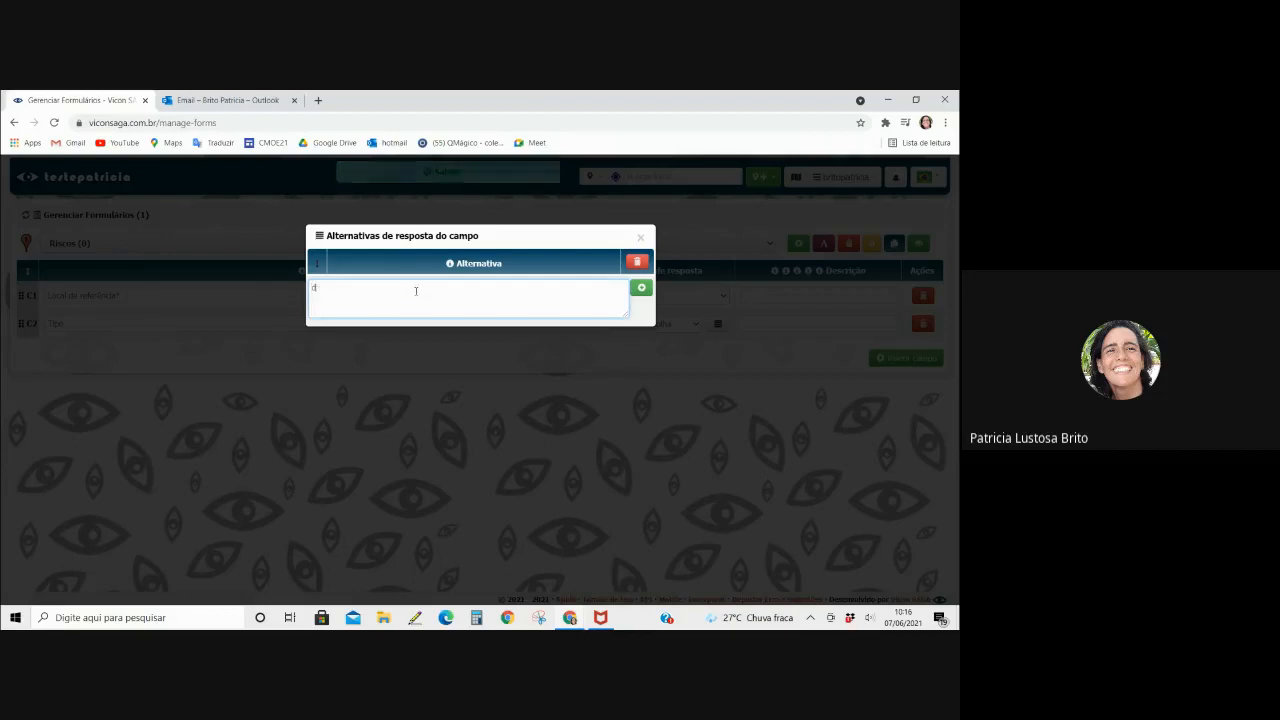
{"action": "type", "text": "eslizame"}
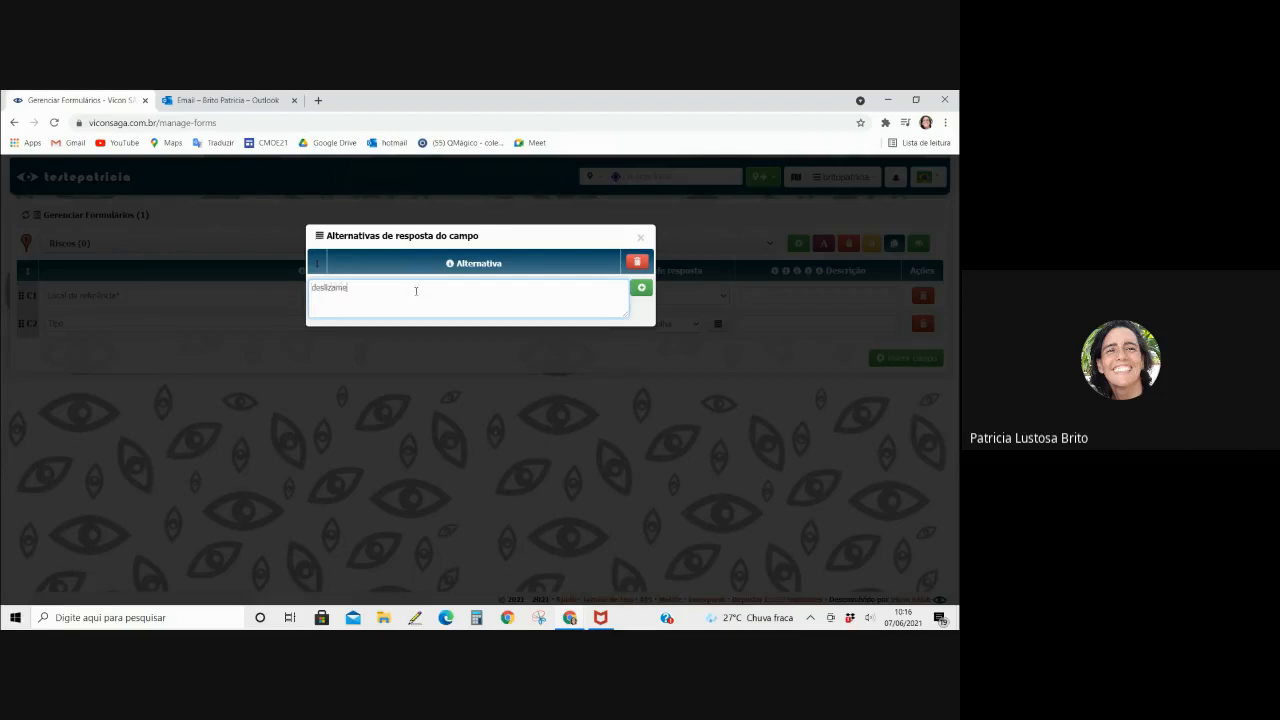
{"action": "type", "text": "nto"}
{"action": "key", "text": "Return"}
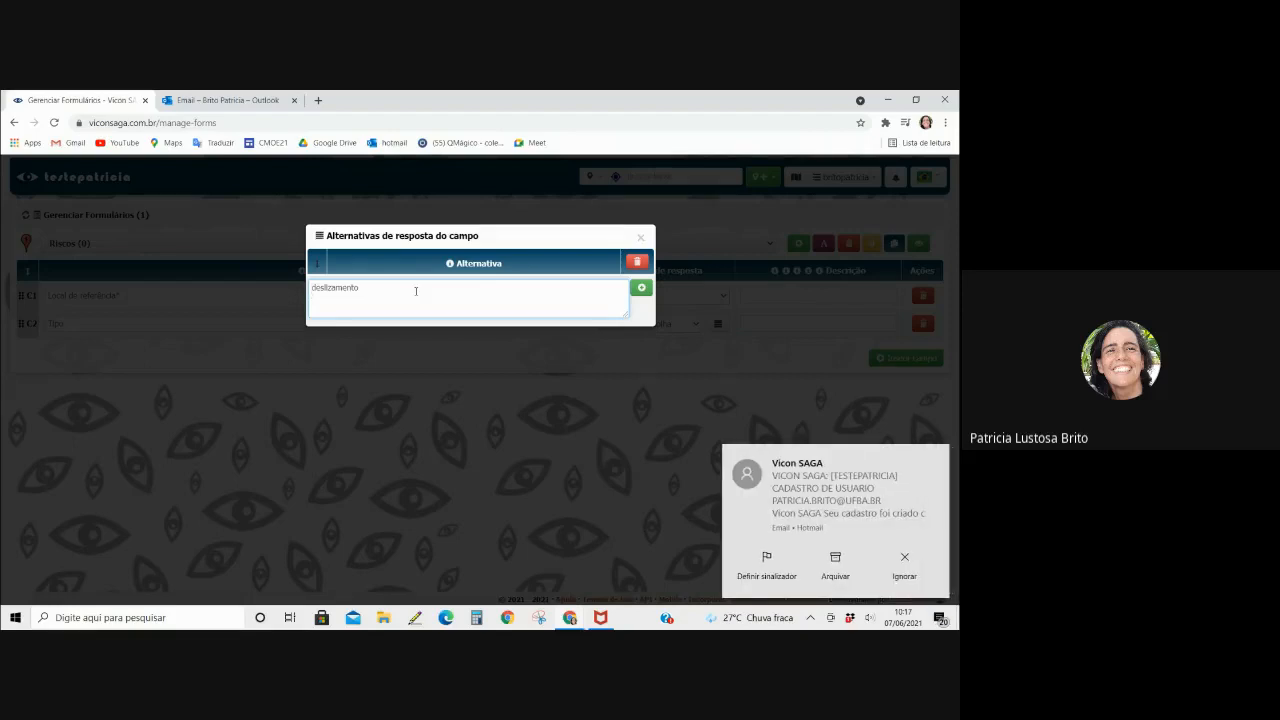
{"action": "type", "text": "alagamento "}
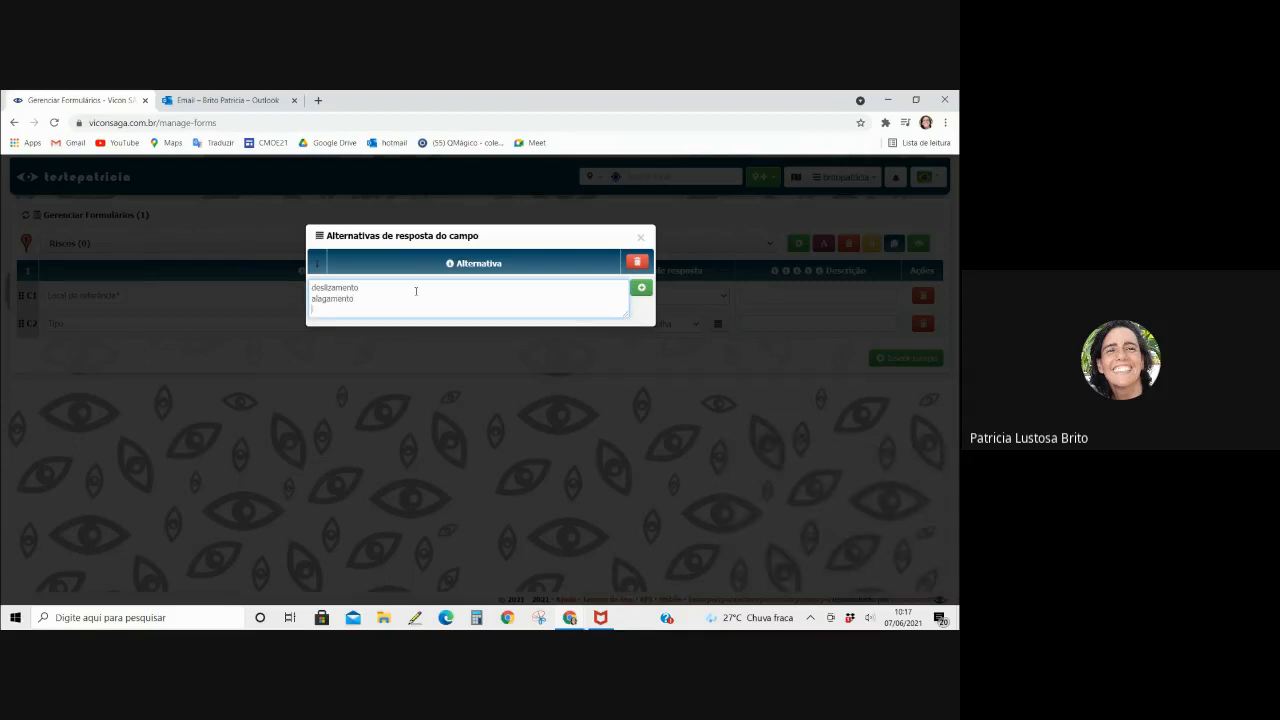
{"action": "type", "text": "desmo"}
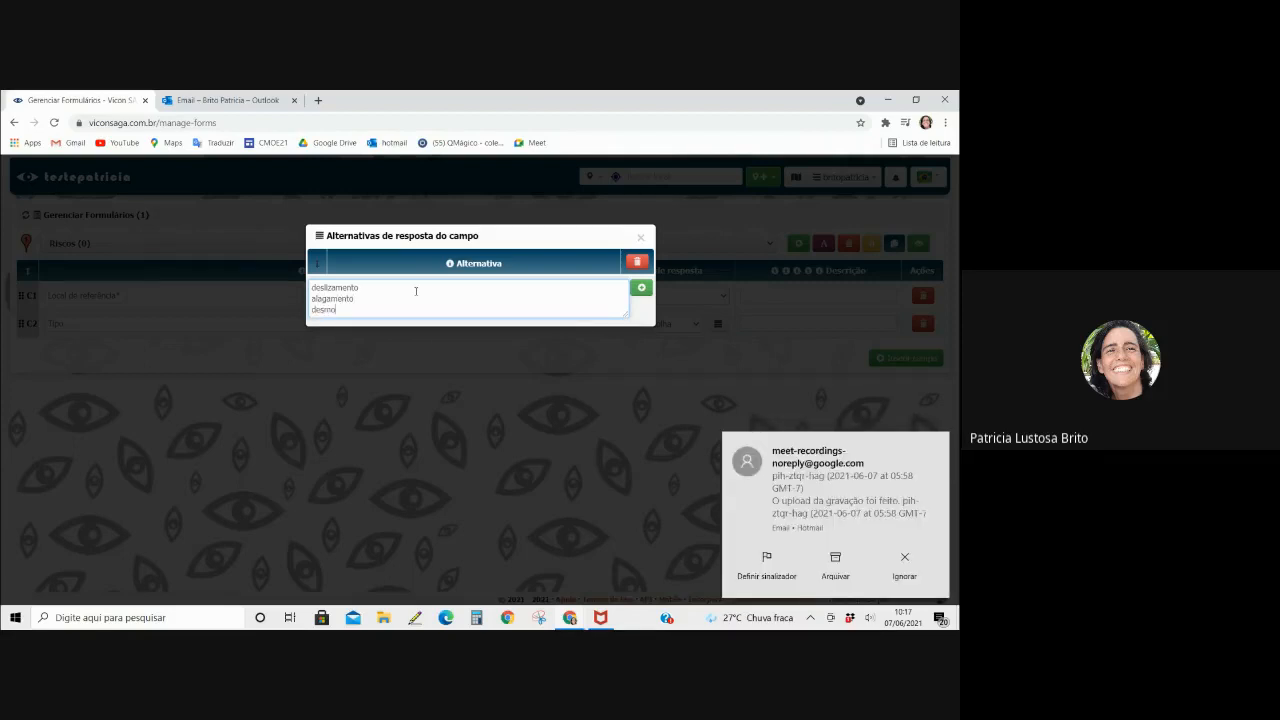
{"action": "type", "text": "ramentos"}
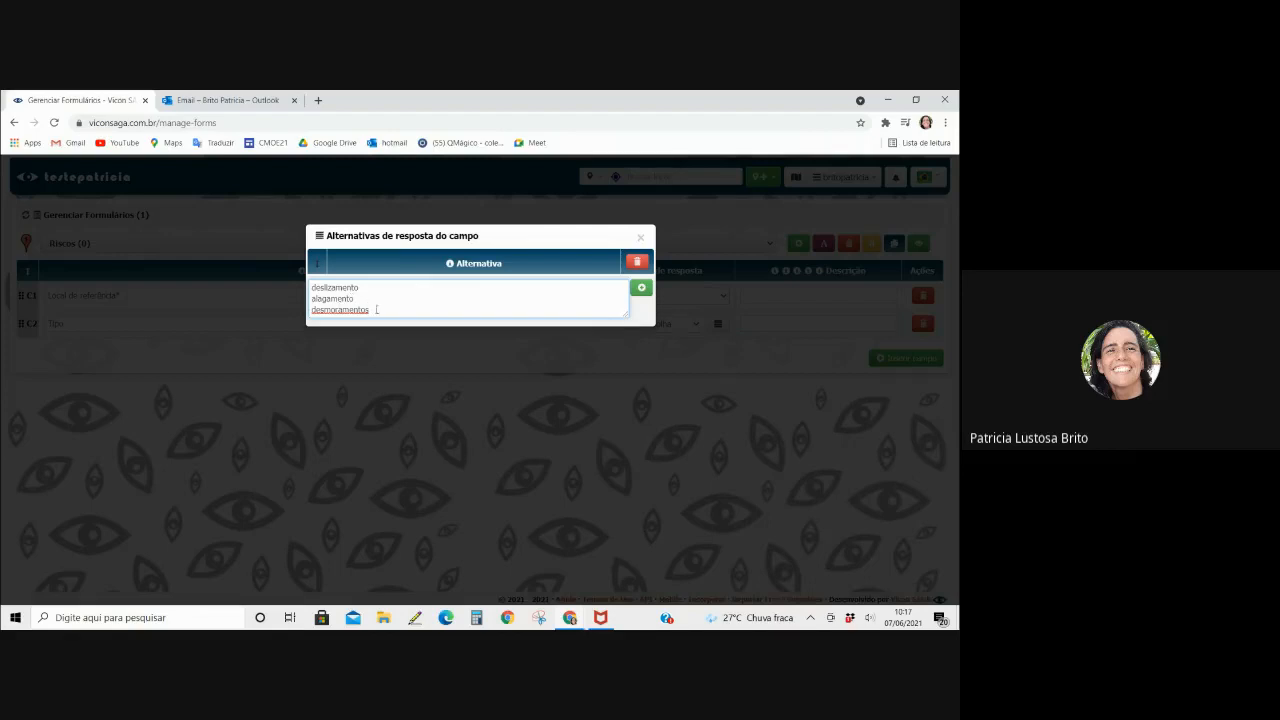
{"action": "key", "text": "BackSpace"}
{"action": "key", "text": "Return"}
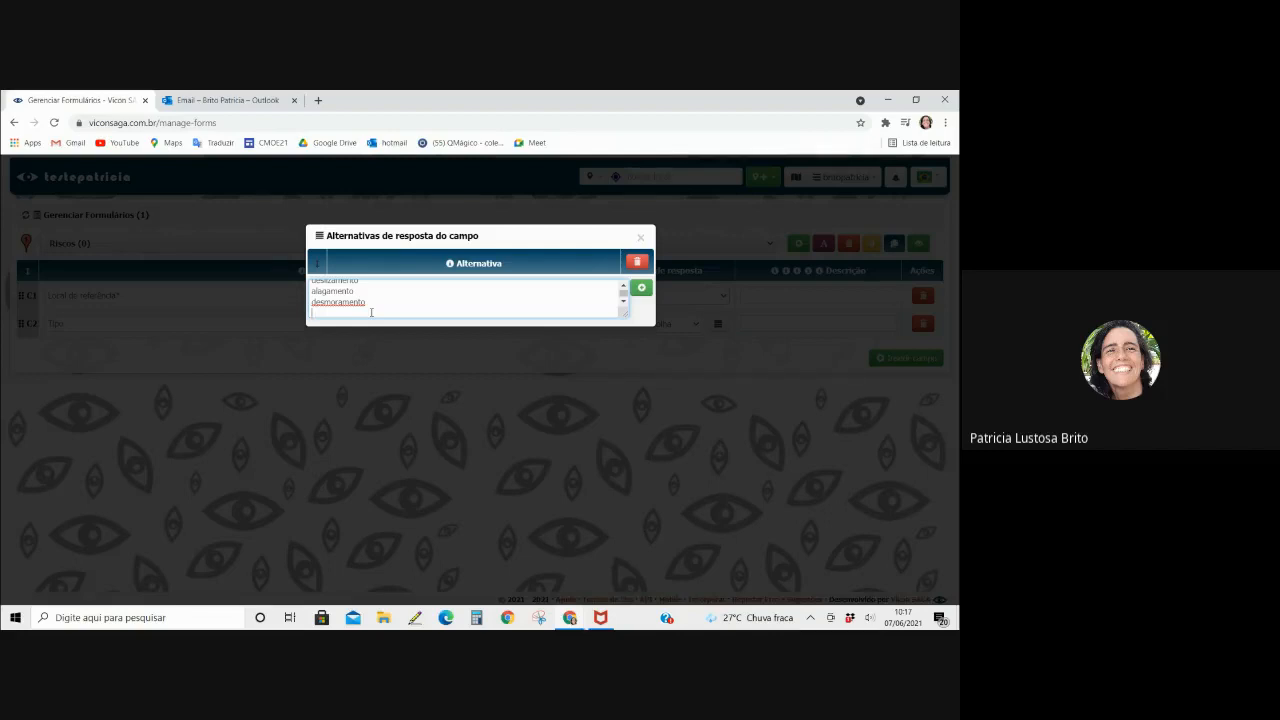
- Append queda de arvores, rede elétrica and outros, correct the third alternative to desmoronamento, and add the whole list to the Tipo field
{"action": "type", "text": "ueda de arvores"}
{"action": "key", "text": "Return"}
{"action": "type", "text": "rede elétrica"}
{"action": "key", "text": "Return"}
{"action": "type", "text": "utros"}
{"action": "scroll", "coordinate": [345, 295], "scroll_direction": "up", "scroll_amount": 1}
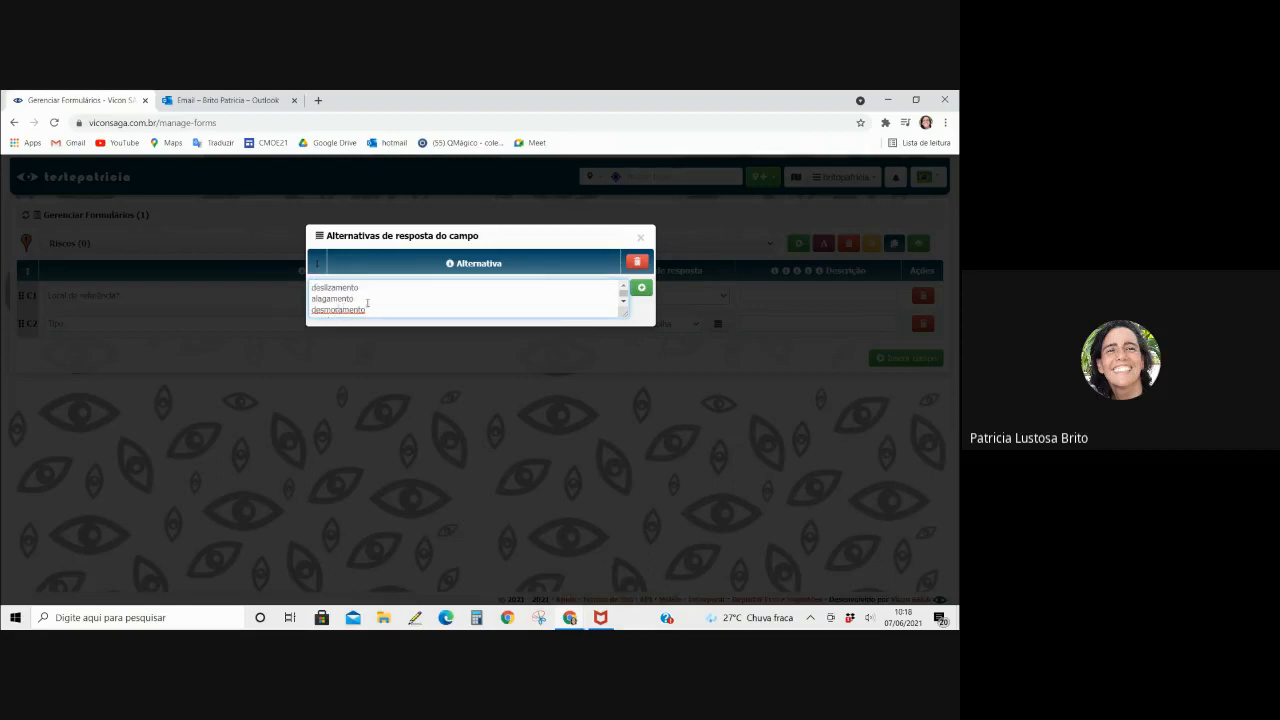
{"action": "type", "text": "on"}
{"action": "left_click", "coordinate": [640, 292]}
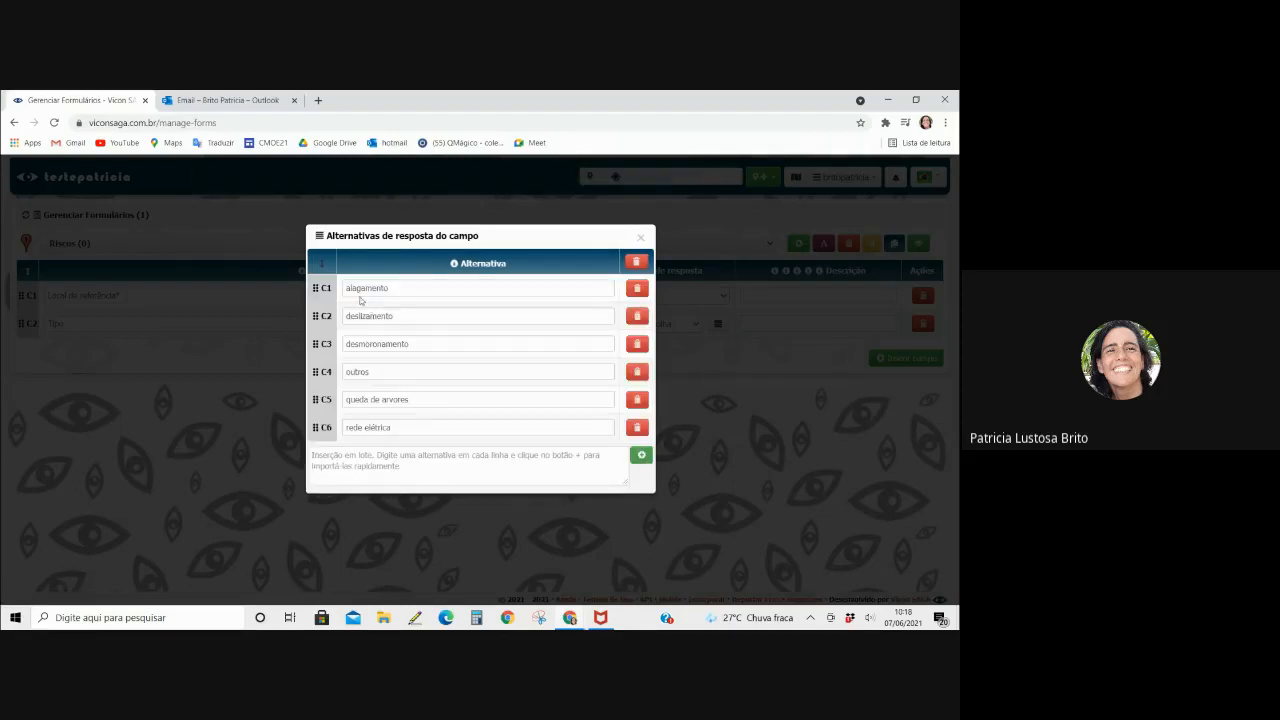
- Move the alternative "outros" to the end of the Tipo field's list and close the alternatives
{"action": "left_click", "coordinate": [534, 478]}
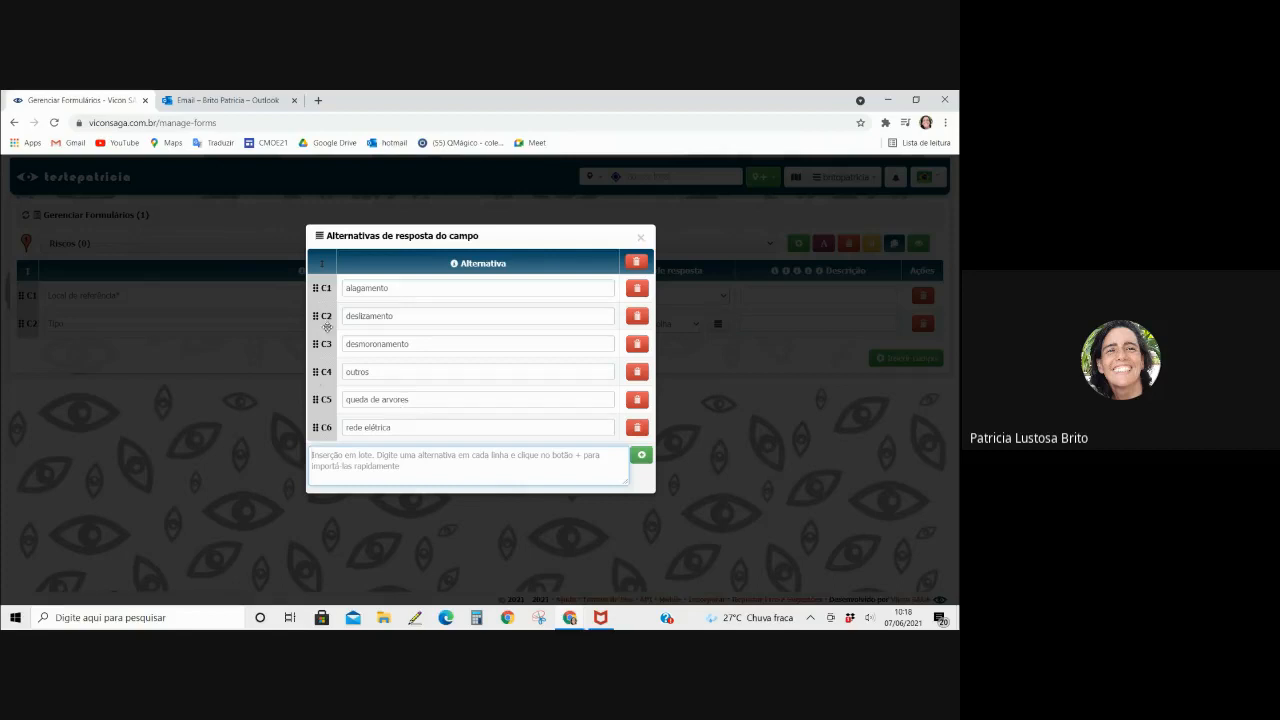
{"action": "left_click_drag", "start_coordinate": [322, 371], "coordinate": [325, 420]}
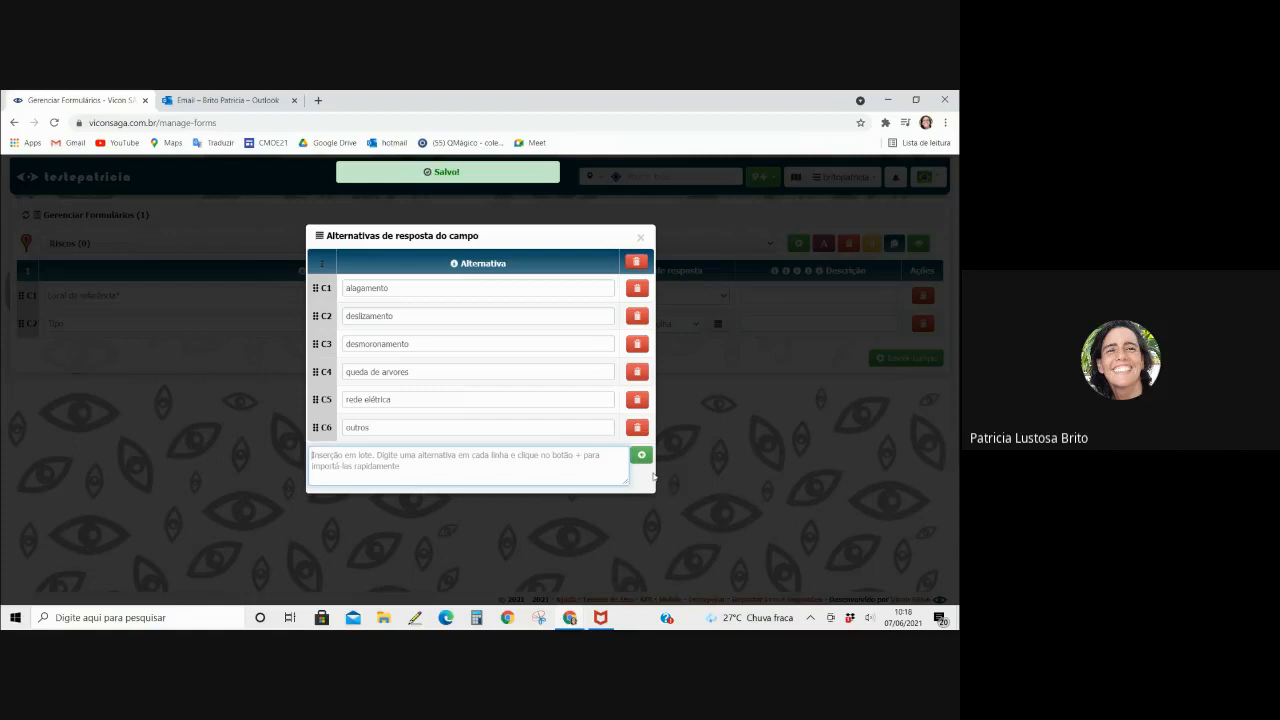
{"action": "left_click", "coordinate": [642, 238]}
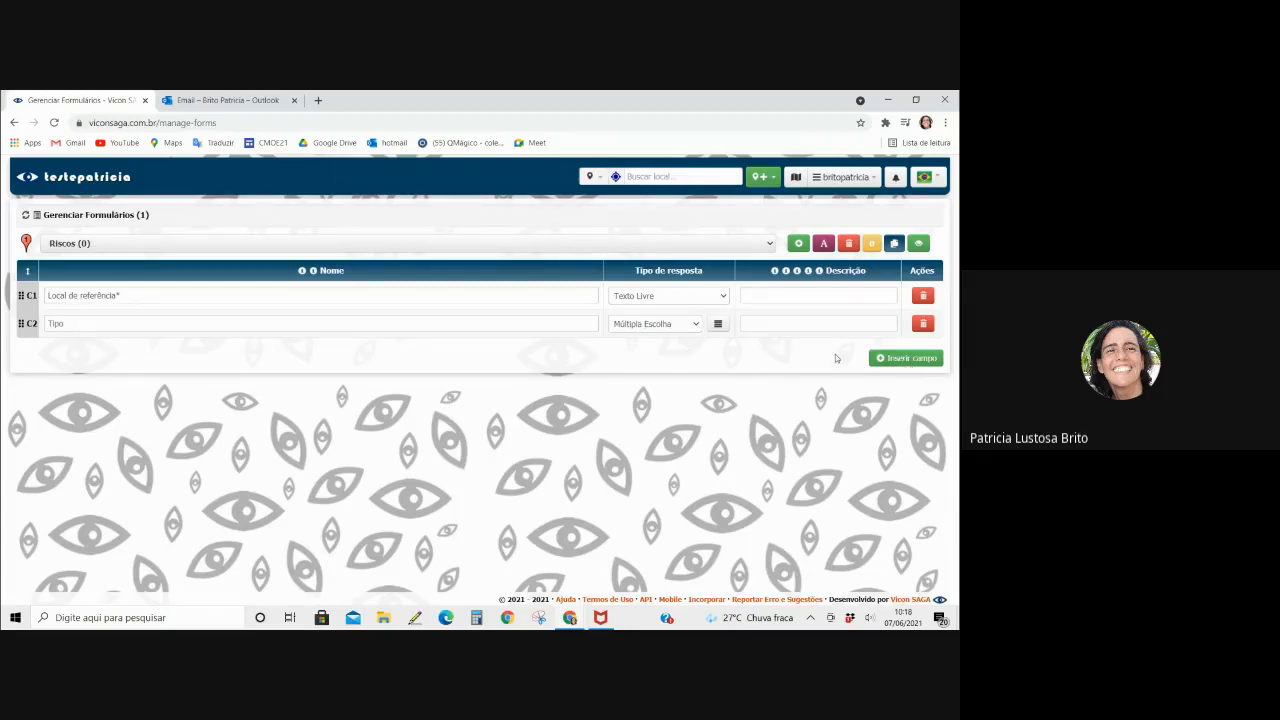
- Add a third field named "Situação" to the form and set its response type to Série Histórica
{"action": "left_click", "coordinate": [905, 358]}
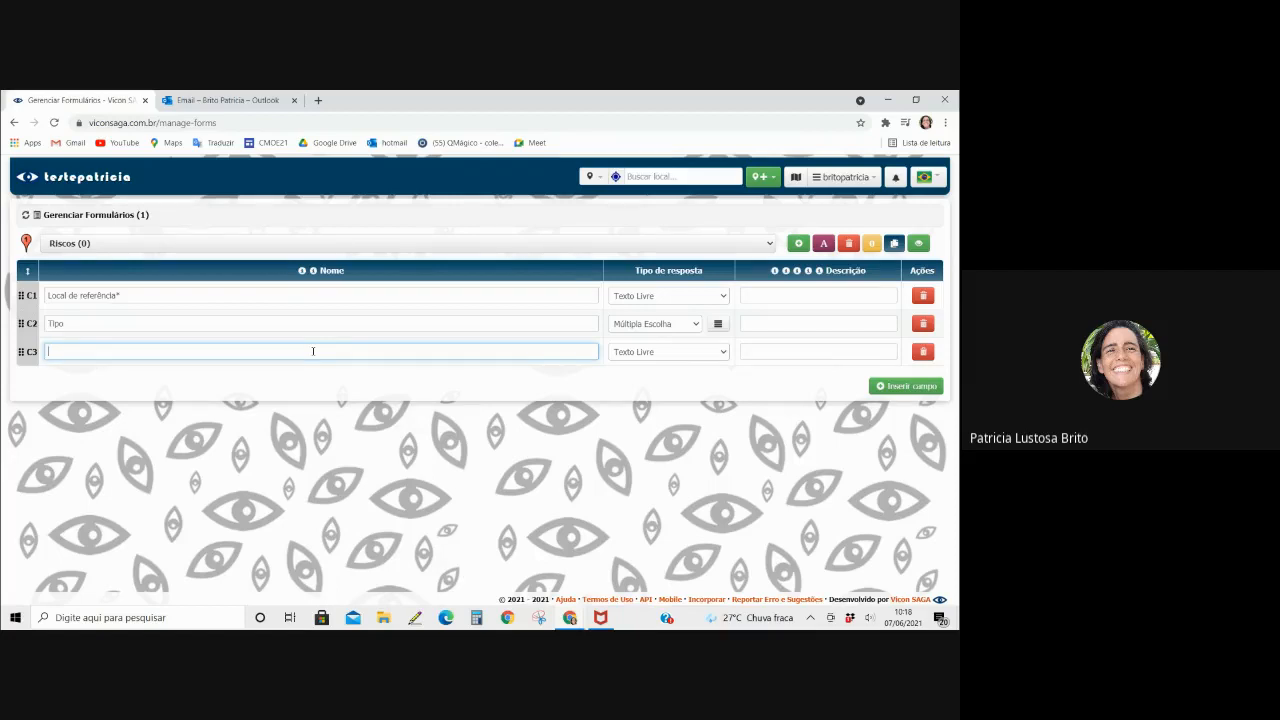
{"action": "type", "text": "Situação"}
{"action": "left_click", "coordinate": [660, 354]}
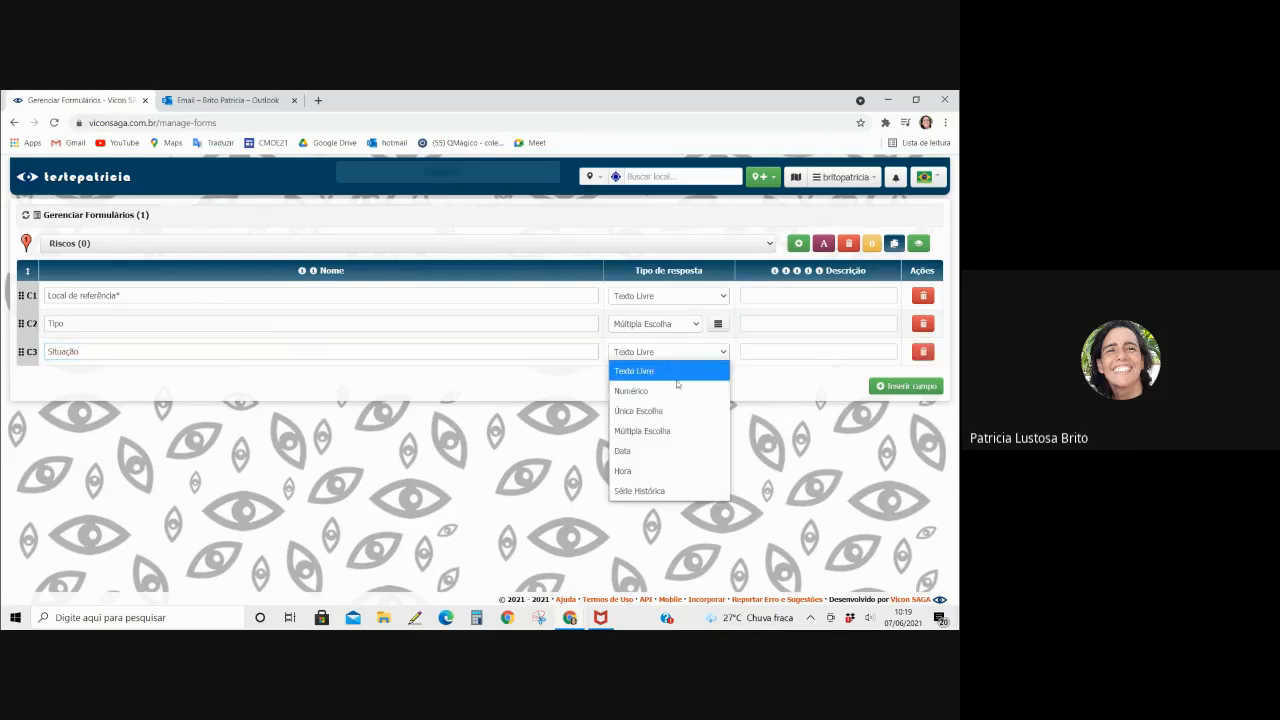
{"action": "left_click", "coordinate": [634, 491]}
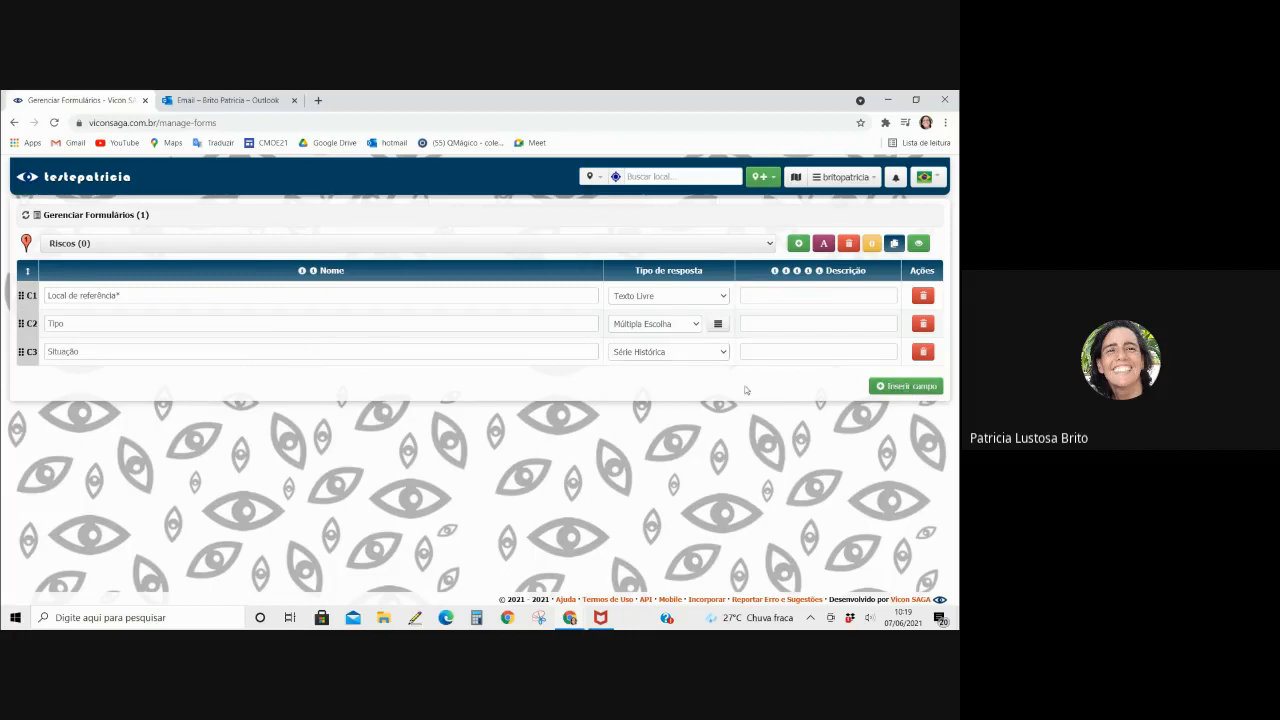
- Add a fourth field named "Vítimas: Número vítimas fatais", using the colon to group it under a Vítimas question block
{"action": "left_click", "coordinate": [903, 387]}
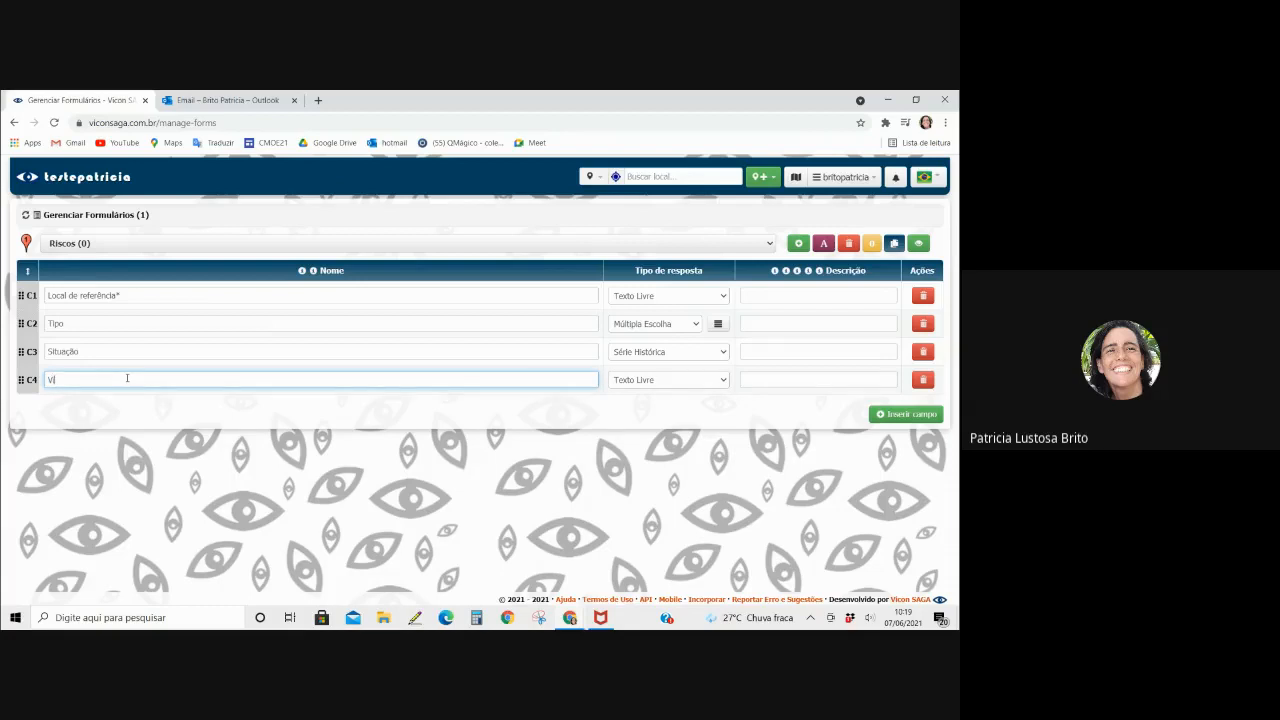
{"action": "type", "text": "imas:"}
{"action": "left_click", "coordinate": [313, 273]}
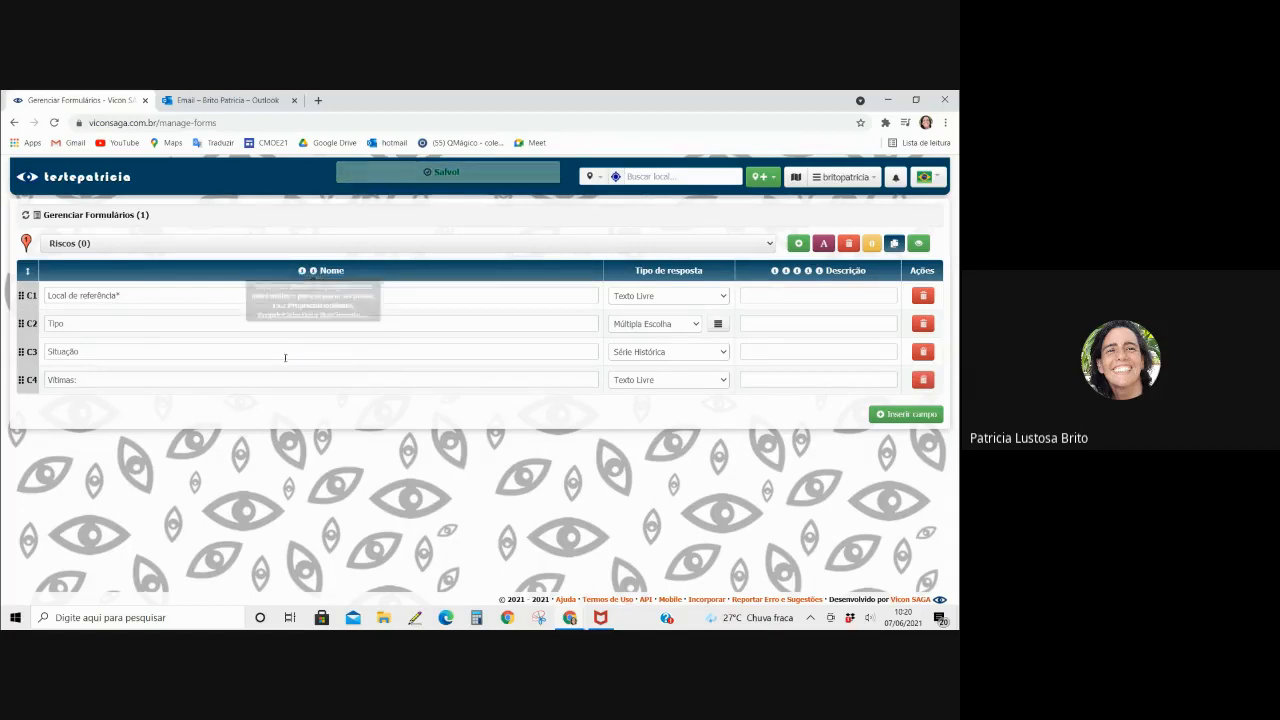
{"action": "left_click", "coordinate": [103, 381]}
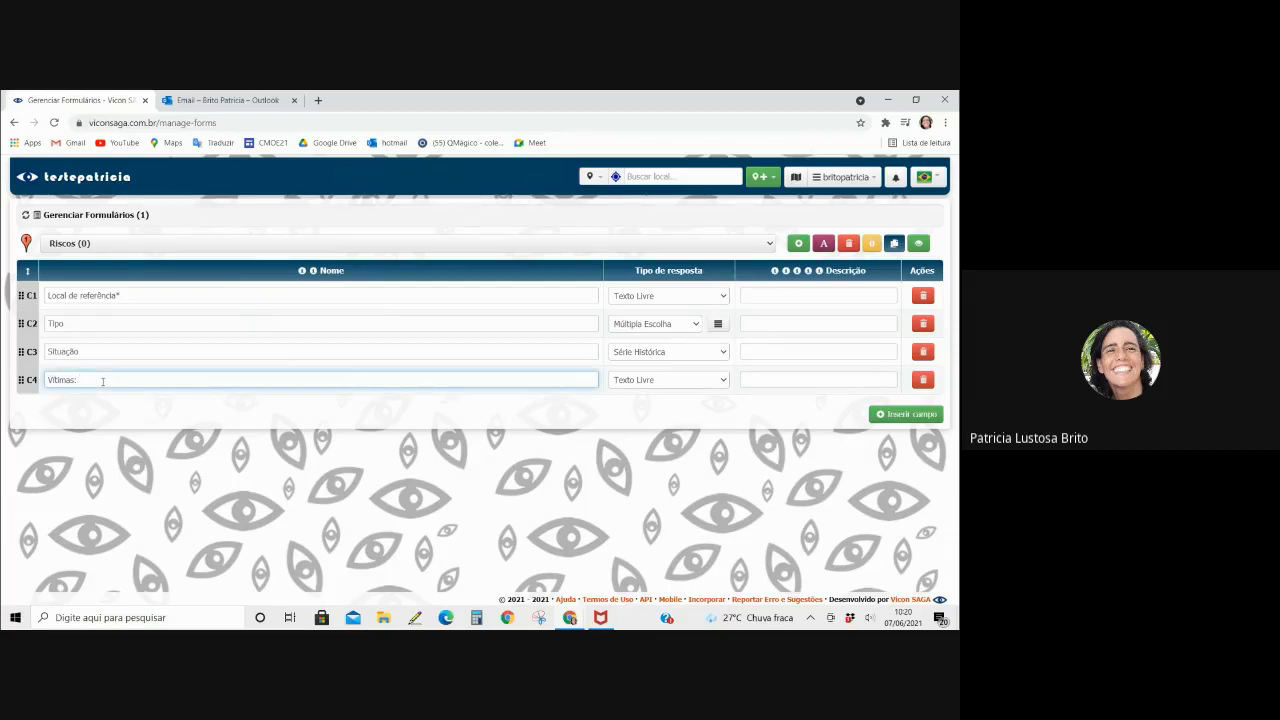
{"action": "type", "text": "Nume"}
{"action": "key", "text": "BackSpace"}
{"action": "type", "text": "úmero"}
{"action": "type", "text": "vítimas fatal"}
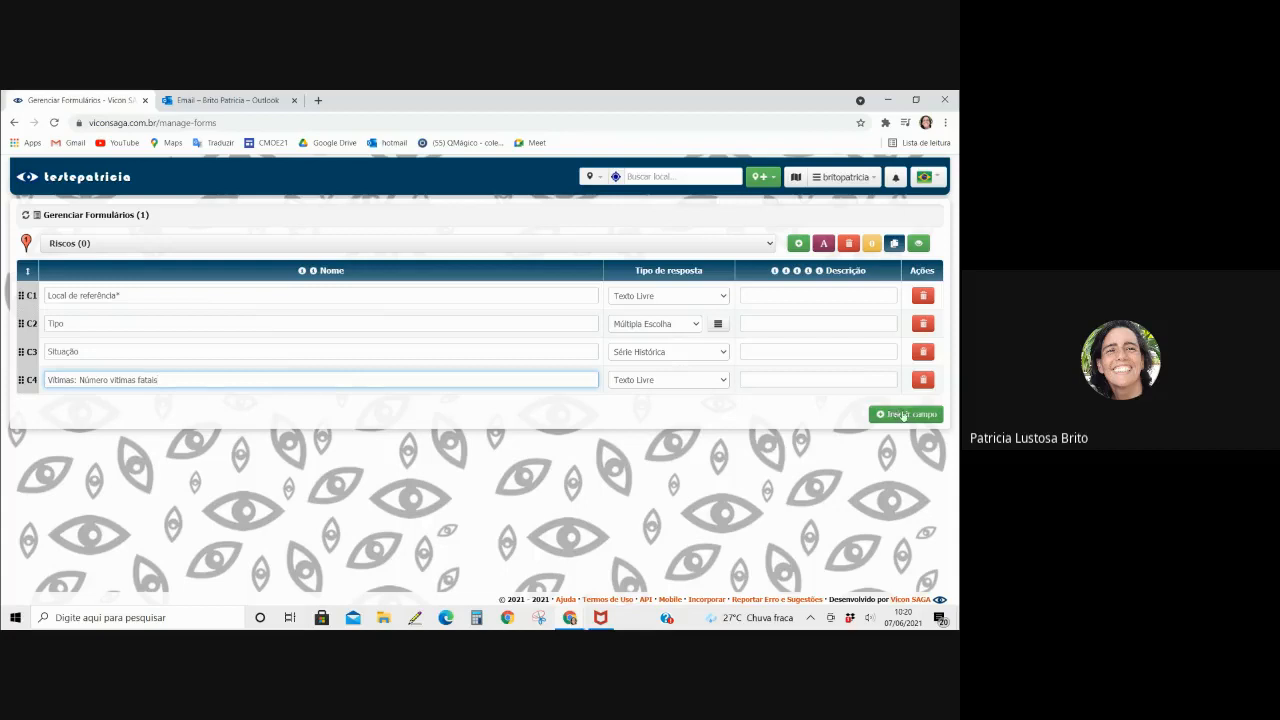
- Set the response type of the fatal victims field to Numérico and add a fifth field named "Vítimas: Total"
{"action": "left_click", "coordinate": [723, 380]}
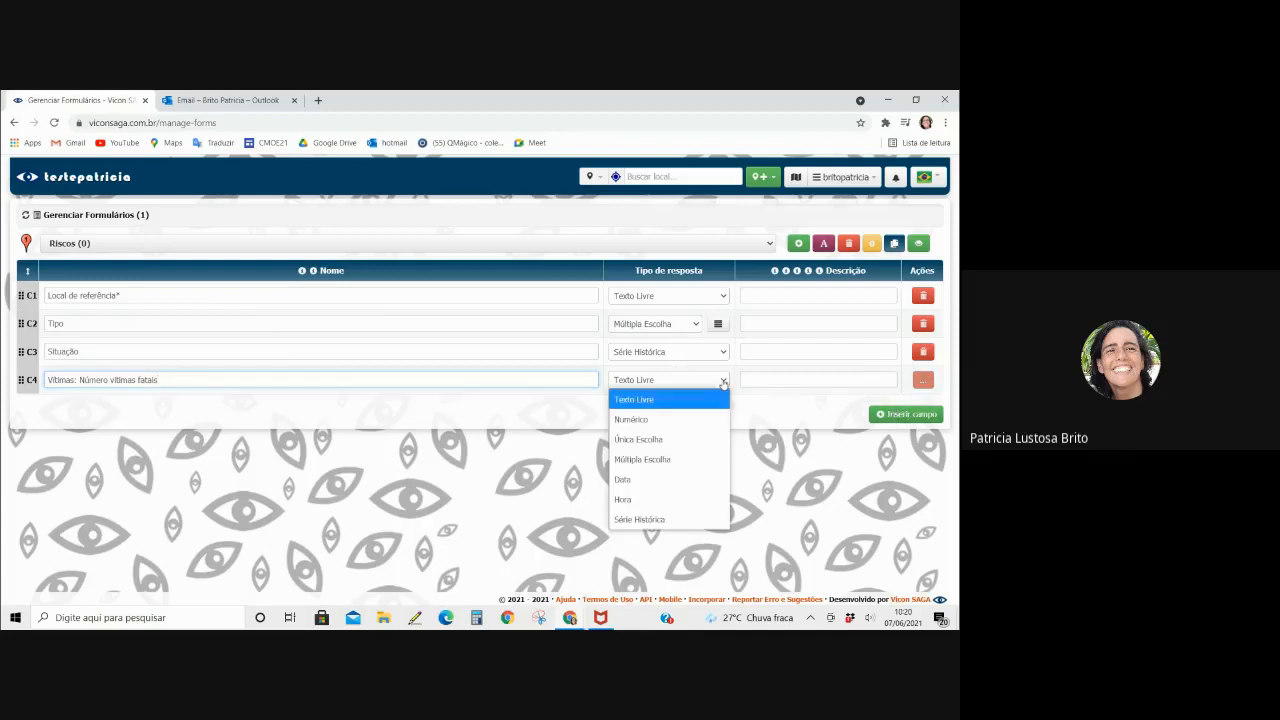
{"action": "left_click", "coordinate": [645, 420]}
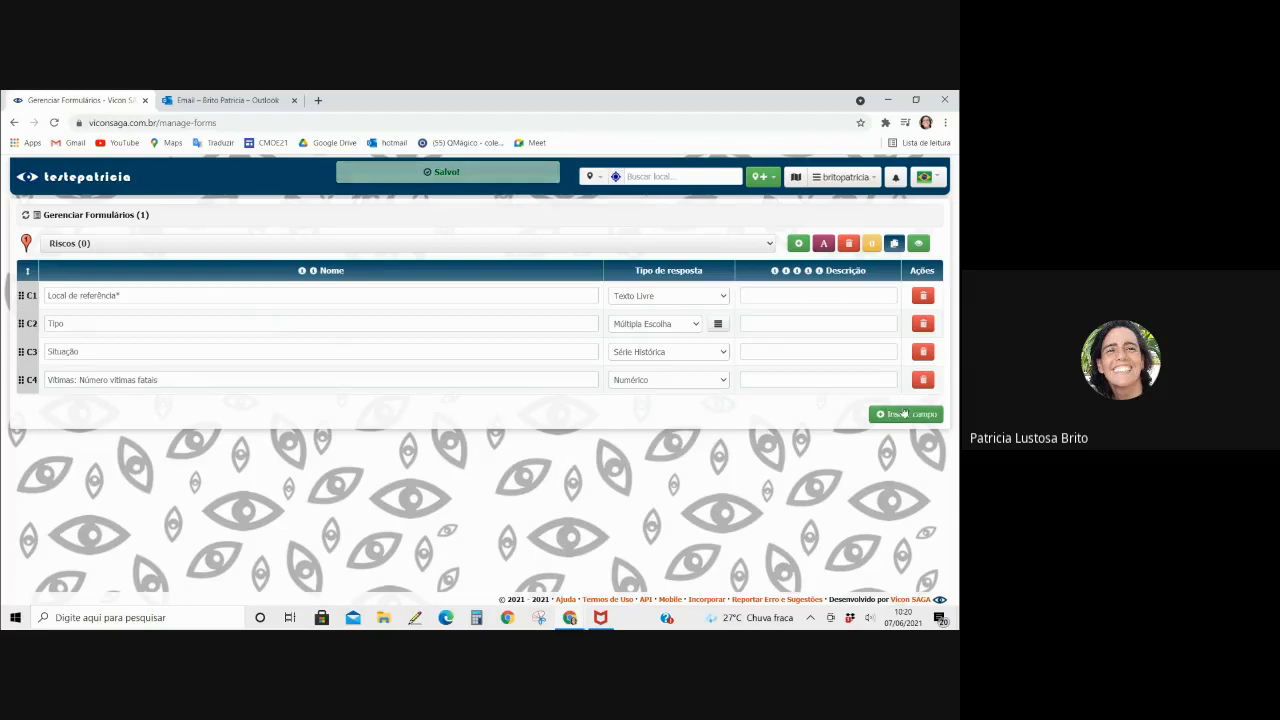
{"action": "left_click", "coordinate": [905, 414]}
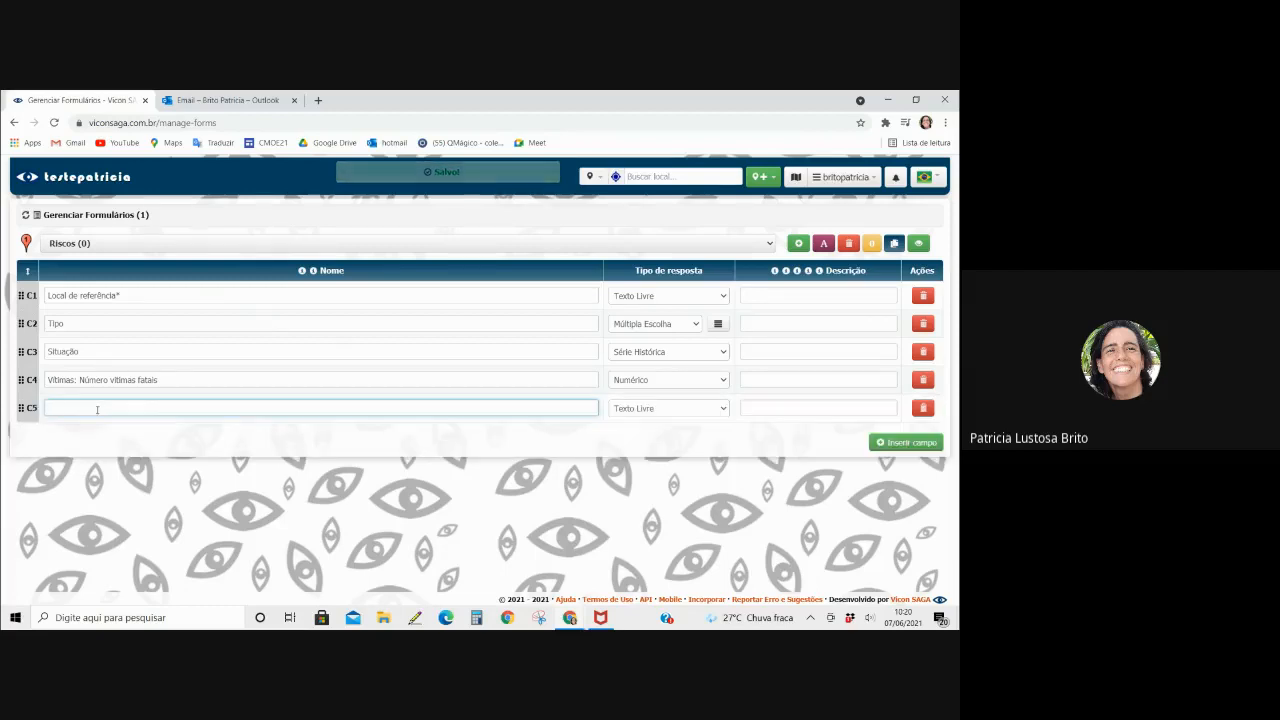
{"action": "type", "text": "V"}
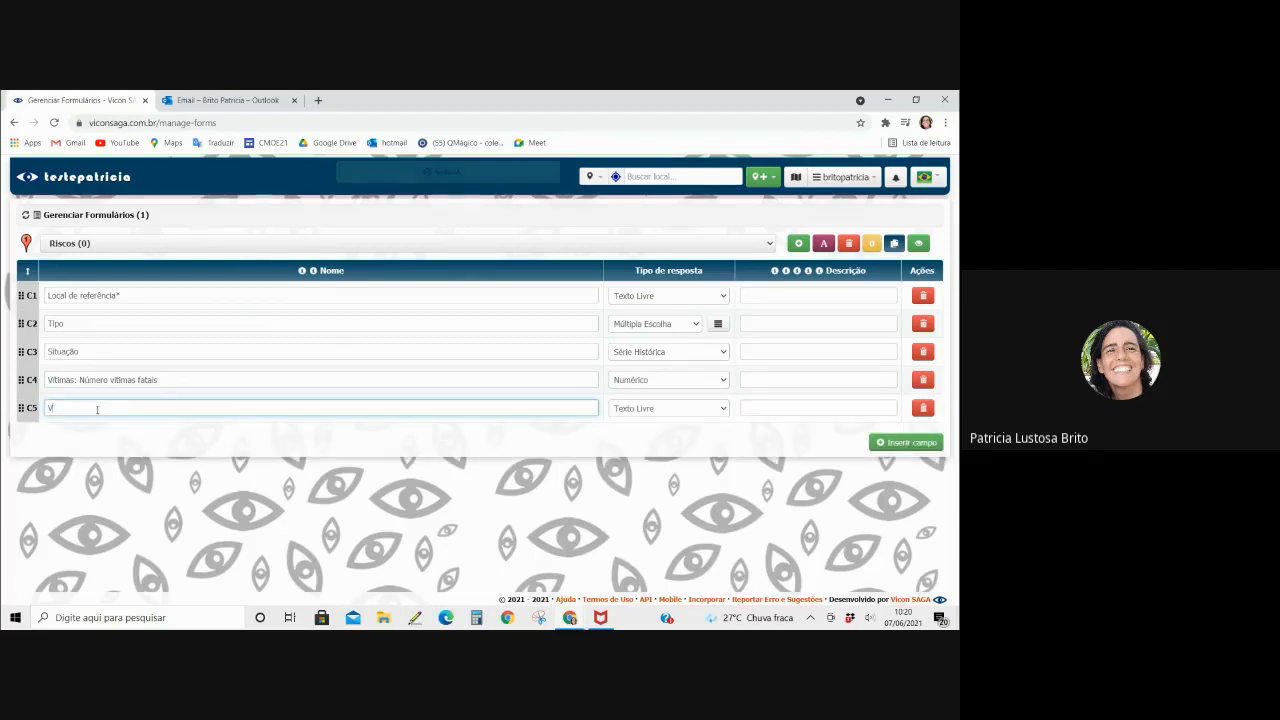
{"action": "type", "text": "itimas"}
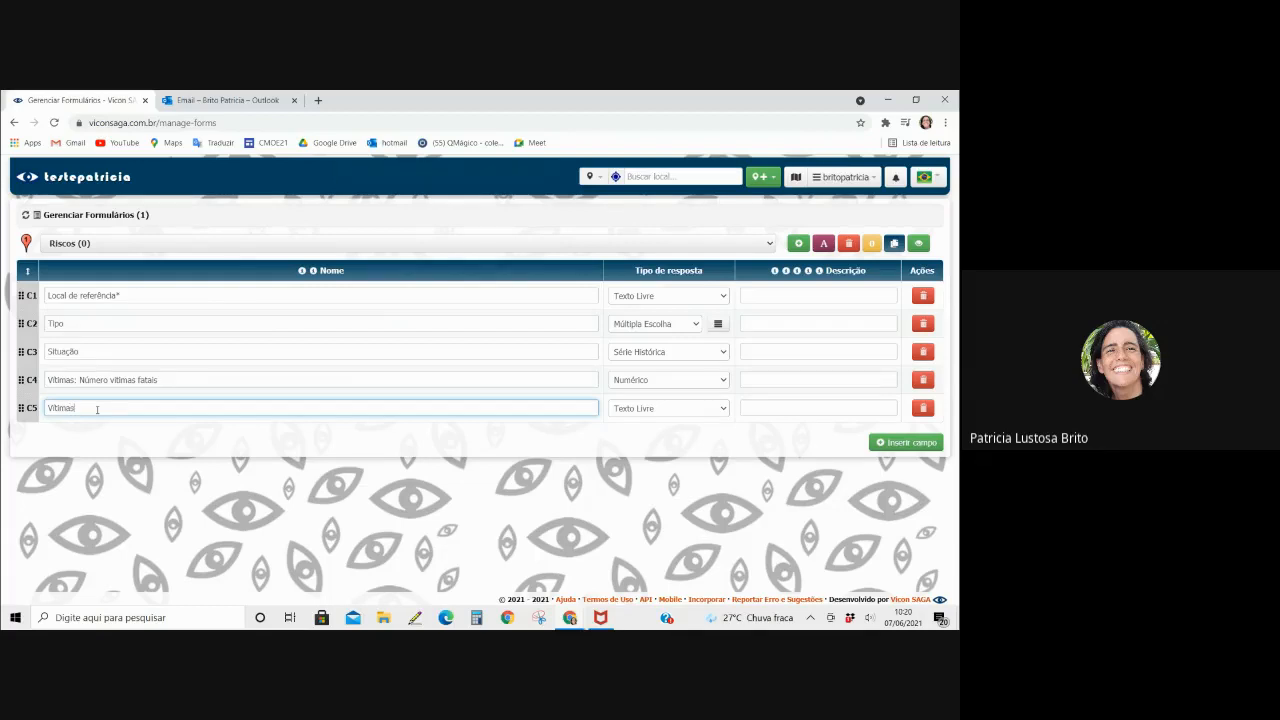
{"action": "type", "text": ": "}
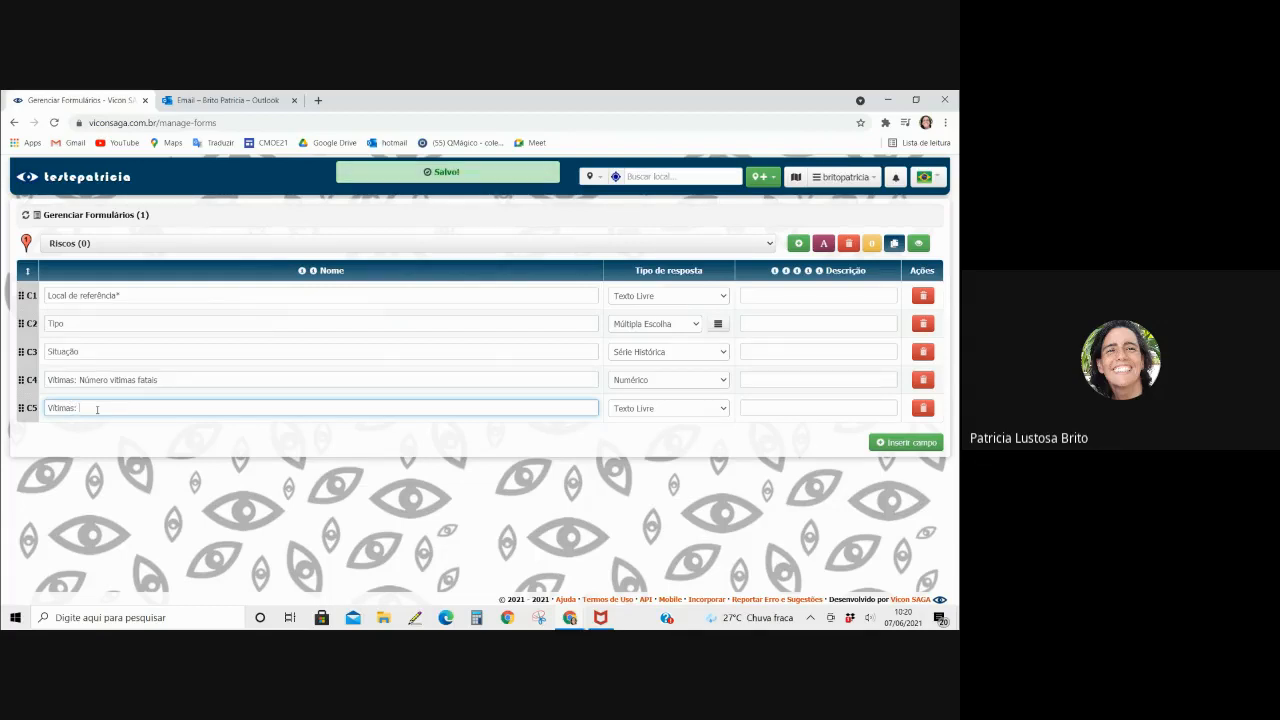
{"action": "type", "text": "Núm"}
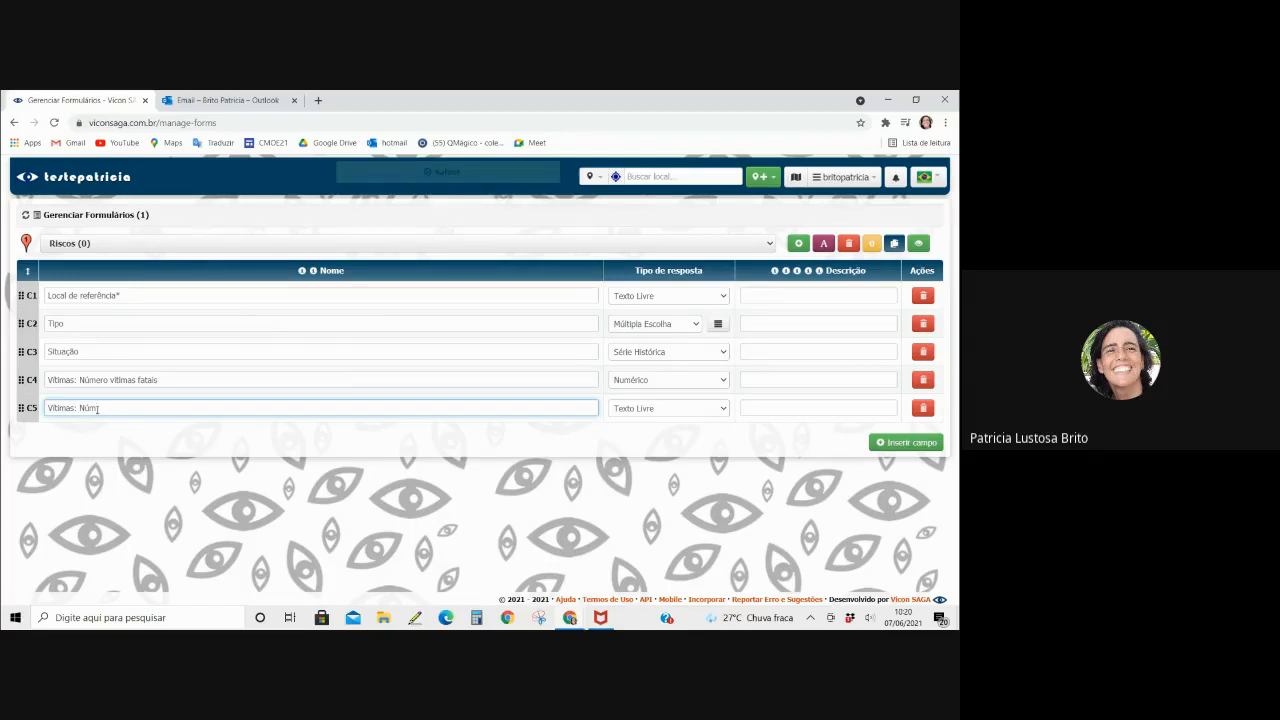
{"action": "key", "text": "BackSpace"}
{"action": "key", "text": "BackSpace"}
{"action": "key", "text": "BackSpace"}
{"action": "type", "text": "Total"}
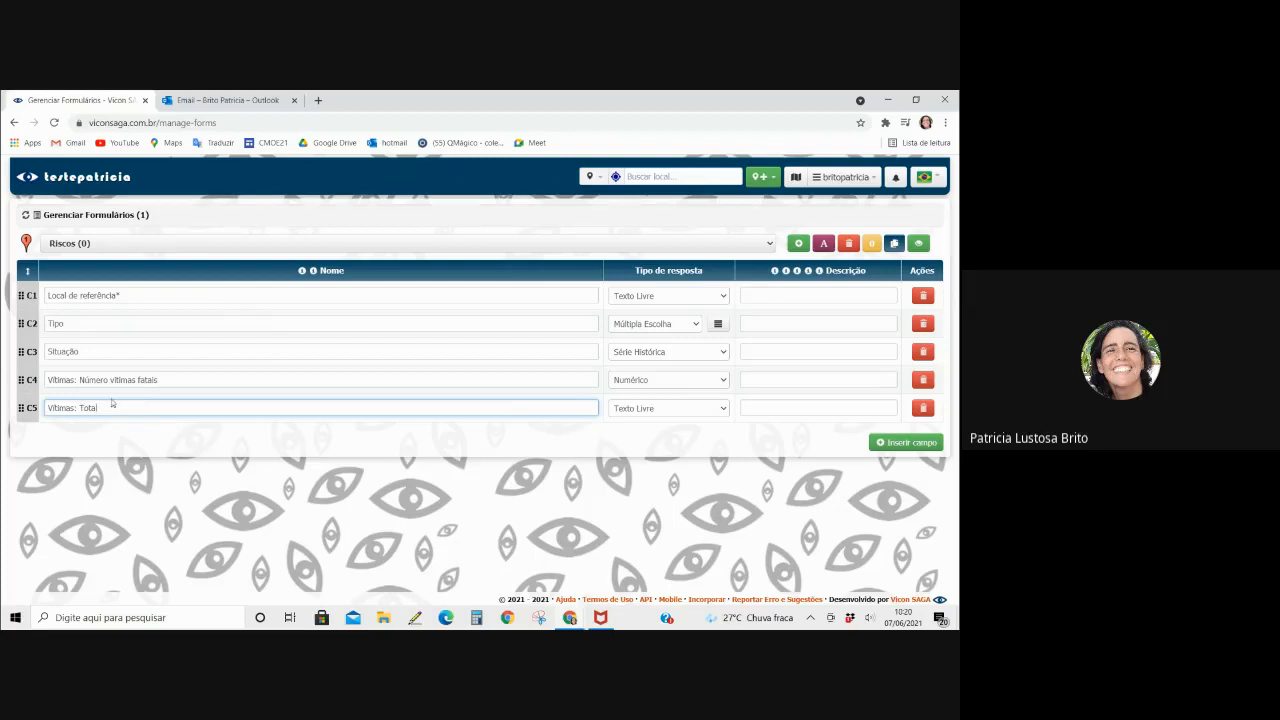
- Add a sixth field named "Vítimas: Crianças" to the Riscos form
{"action": "left_click", "coordinate": [893, 442]}
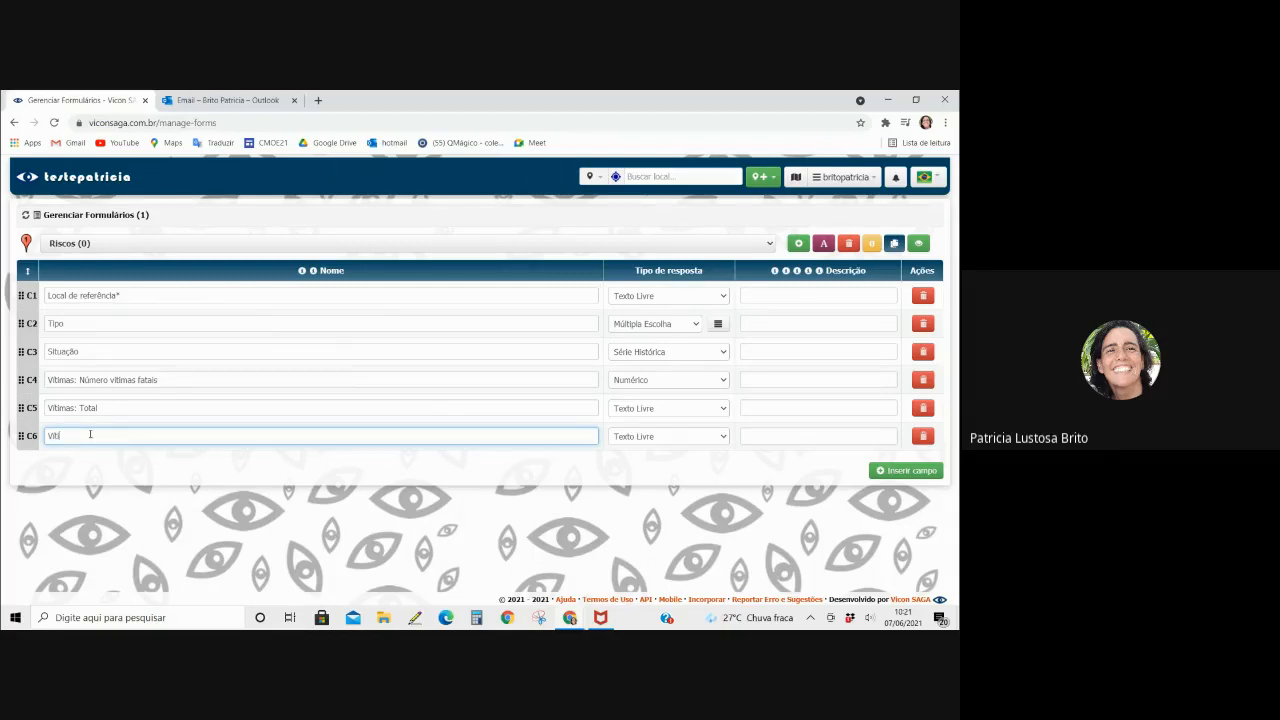
{"action": "type", "text": "mas: crianças"}
{"action": "key", "text": "BackSpace"}
{"action": "type", "text": "C"}
{"action": "left_click", "coordinate": [126, 407]}
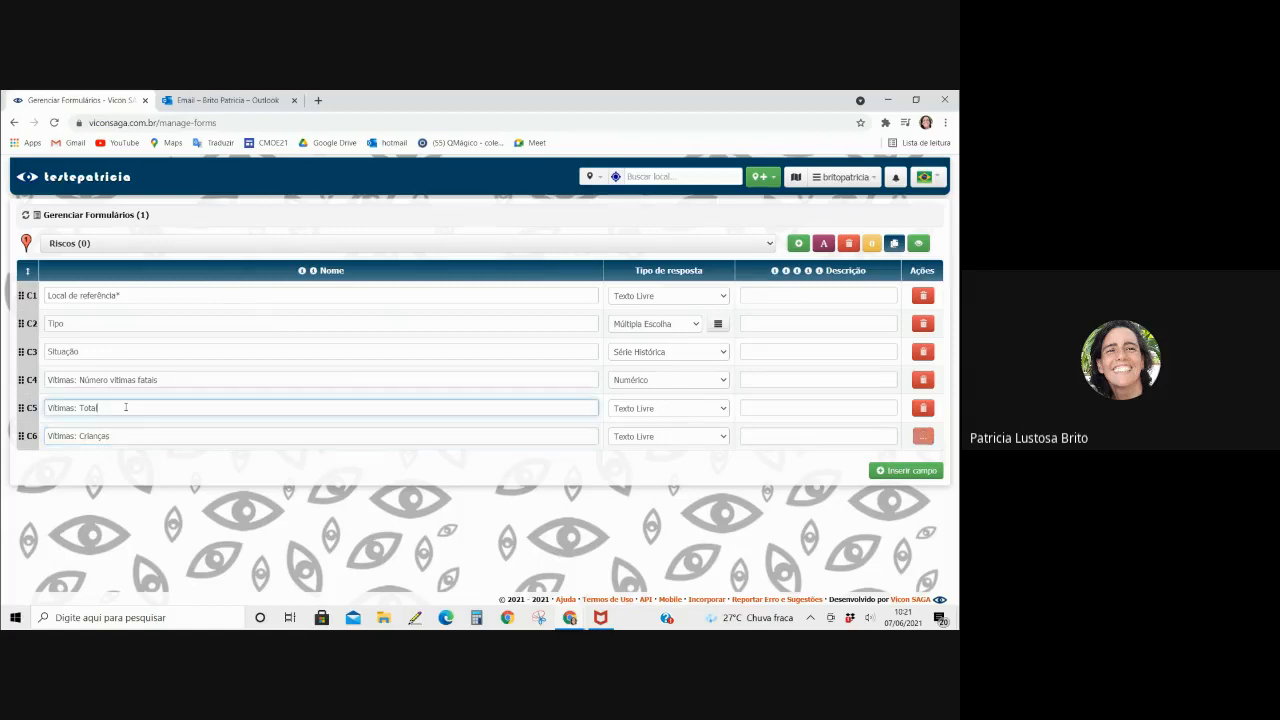
{"action": "left_click", "coordinate": [130, 440]}
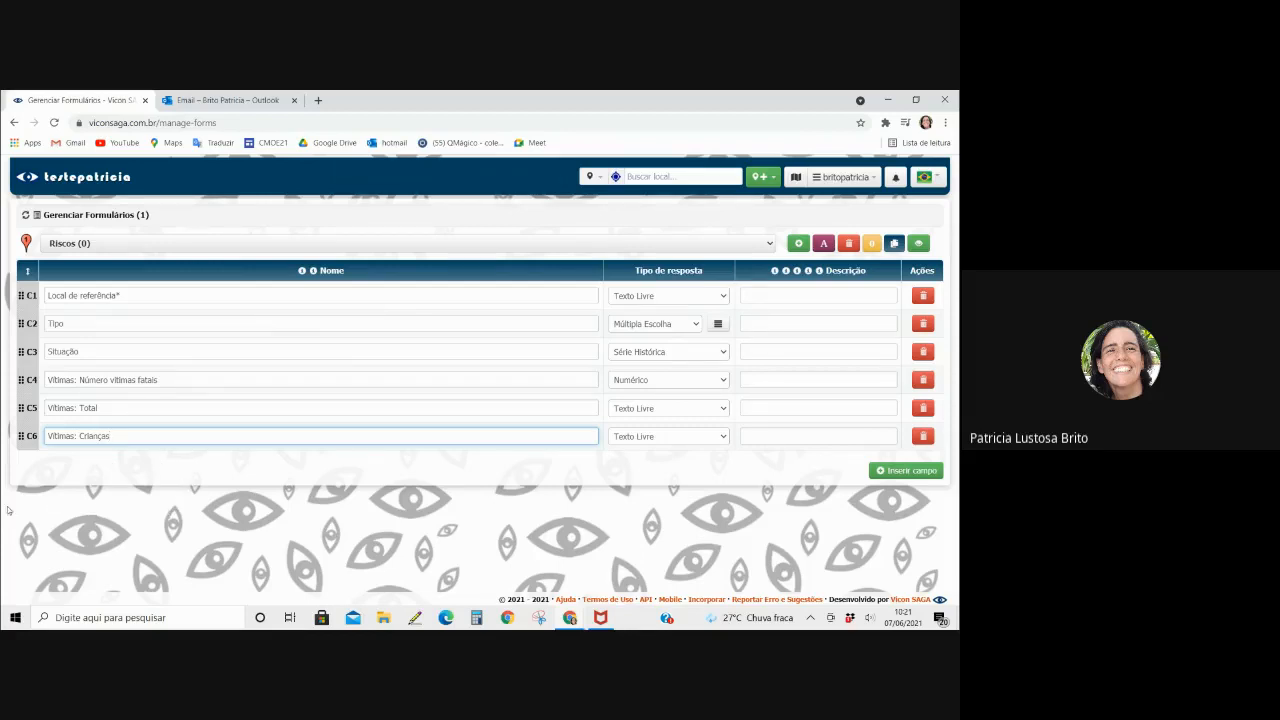
- Set the response type of "Vítimas: Total" to Numérico and that of "Vítimas: Crianças" to Única Escolha
{"action": "left_click", "coordinate": [720, 407]}
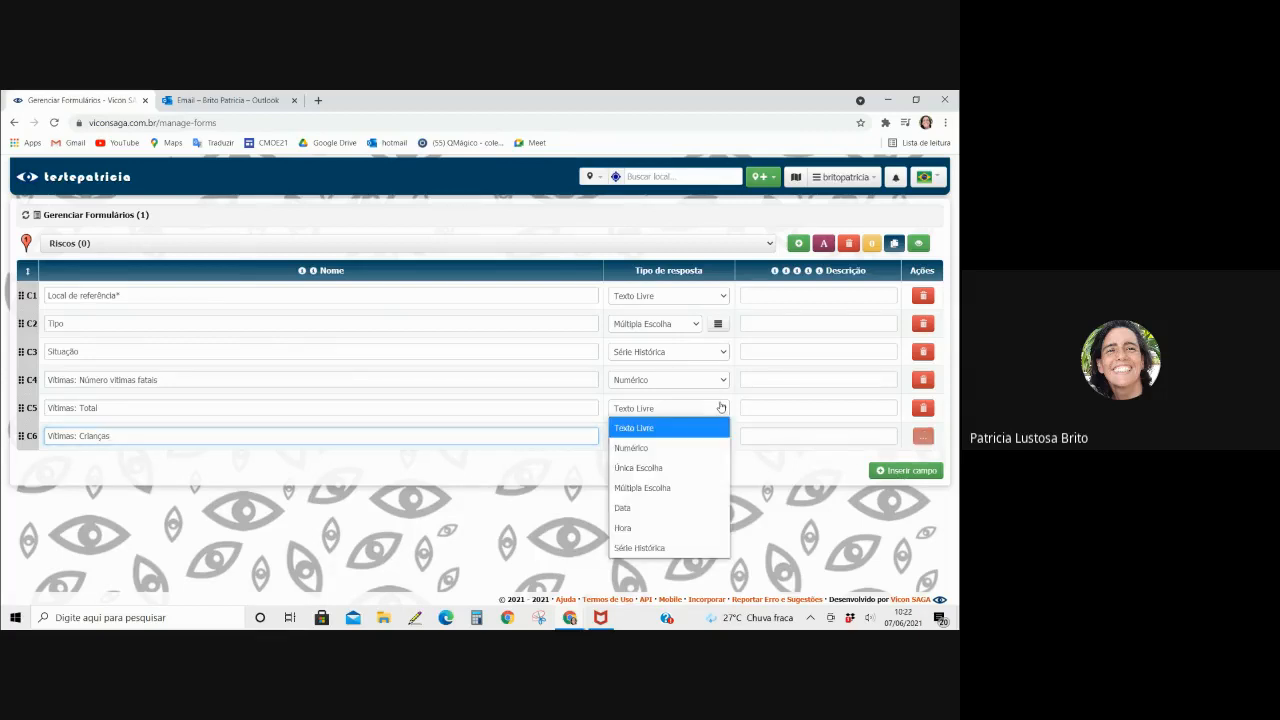
{"action": "left_click", "coordinate": [706, 449]}
{"action": "left_click", "coordinate": [706, 438]}
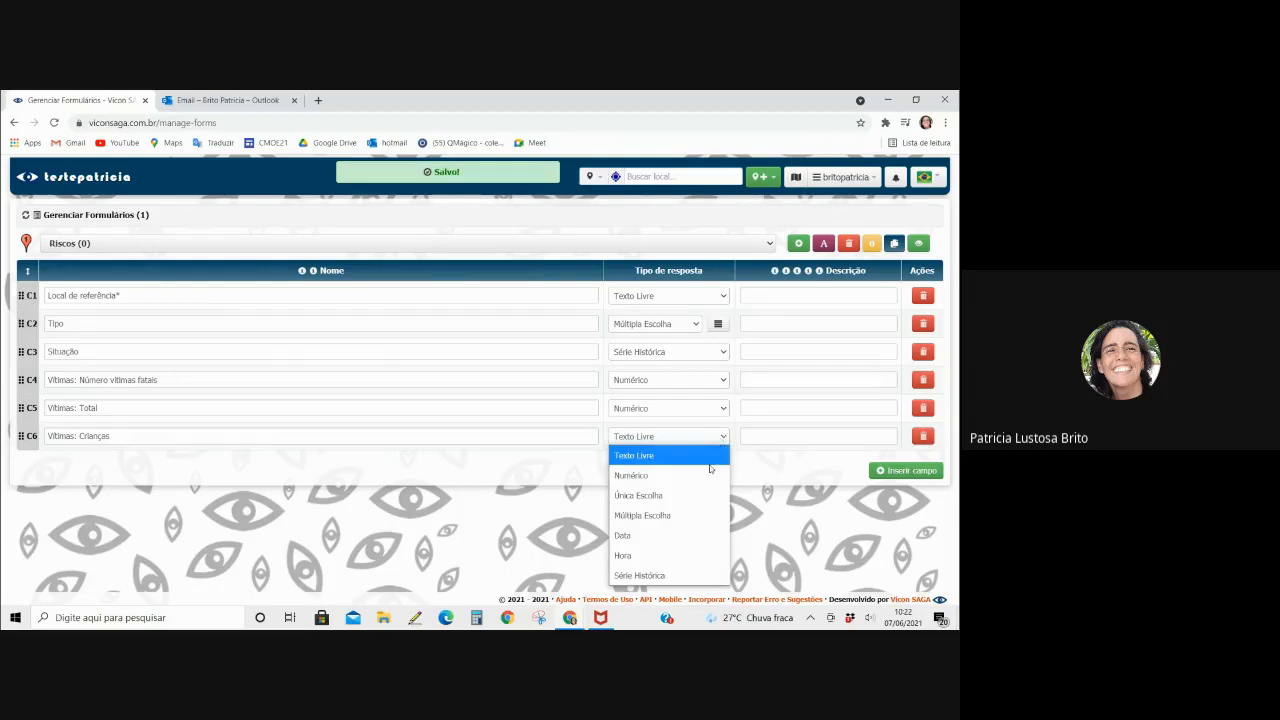
{"action": "left_click", "coordinate": [714, 472]}
{"action": "left_click", "coordinate": [718, 438]}
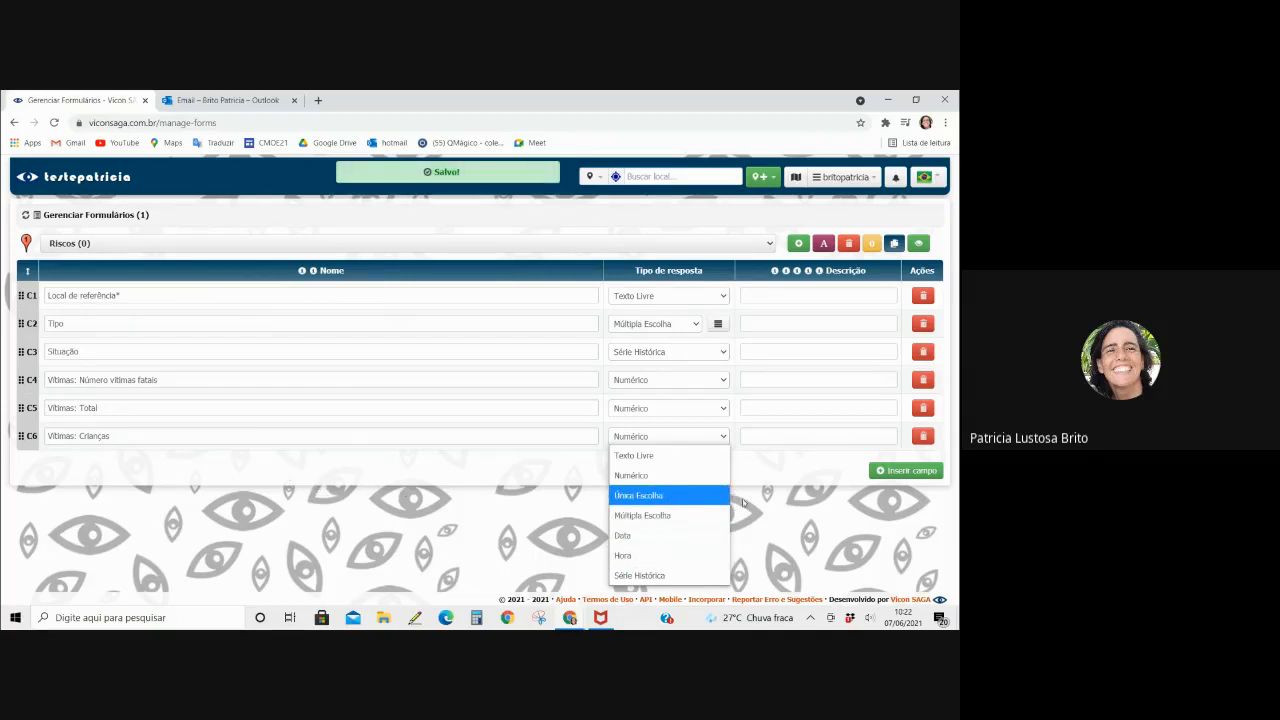
{"action": "left_click", "coordinate": [666, 497]}
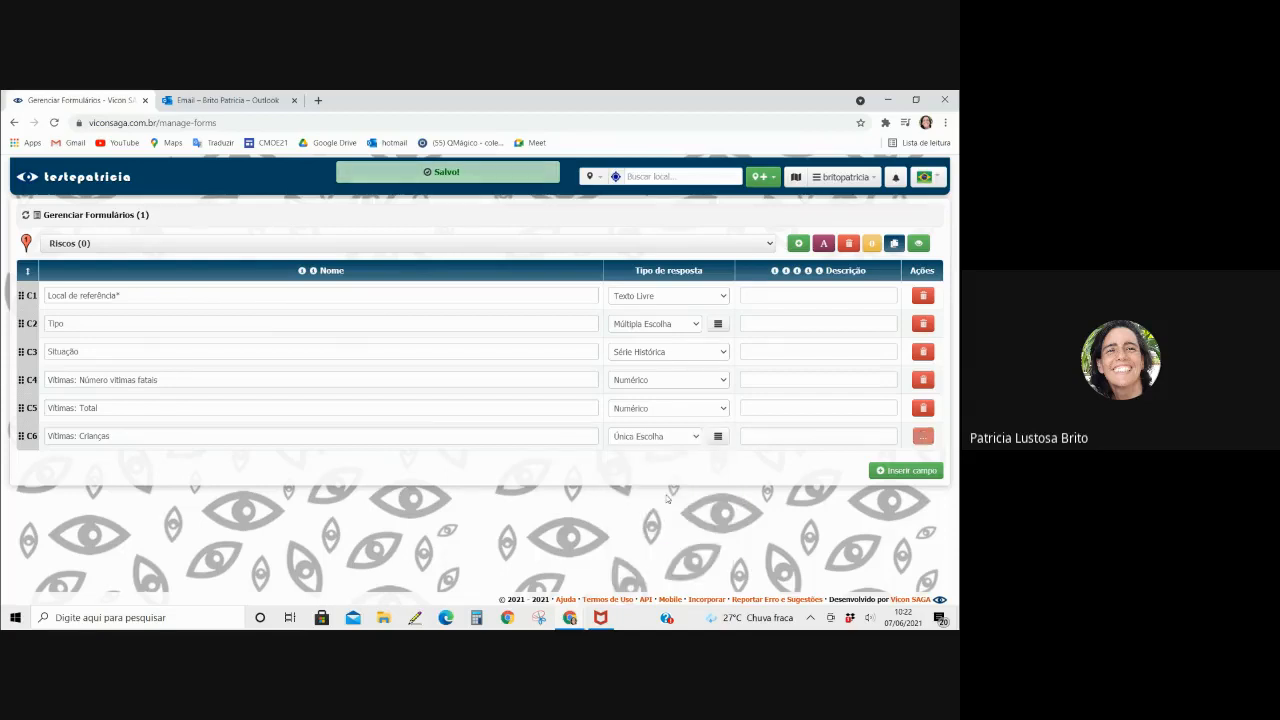
- Add the alternatives 1, 2, 3, 4 and "mais de 4" to the "Vítimas: Crianças" field and close its alternatives
{"action": "left_click", "coordinate": [718, 437]}
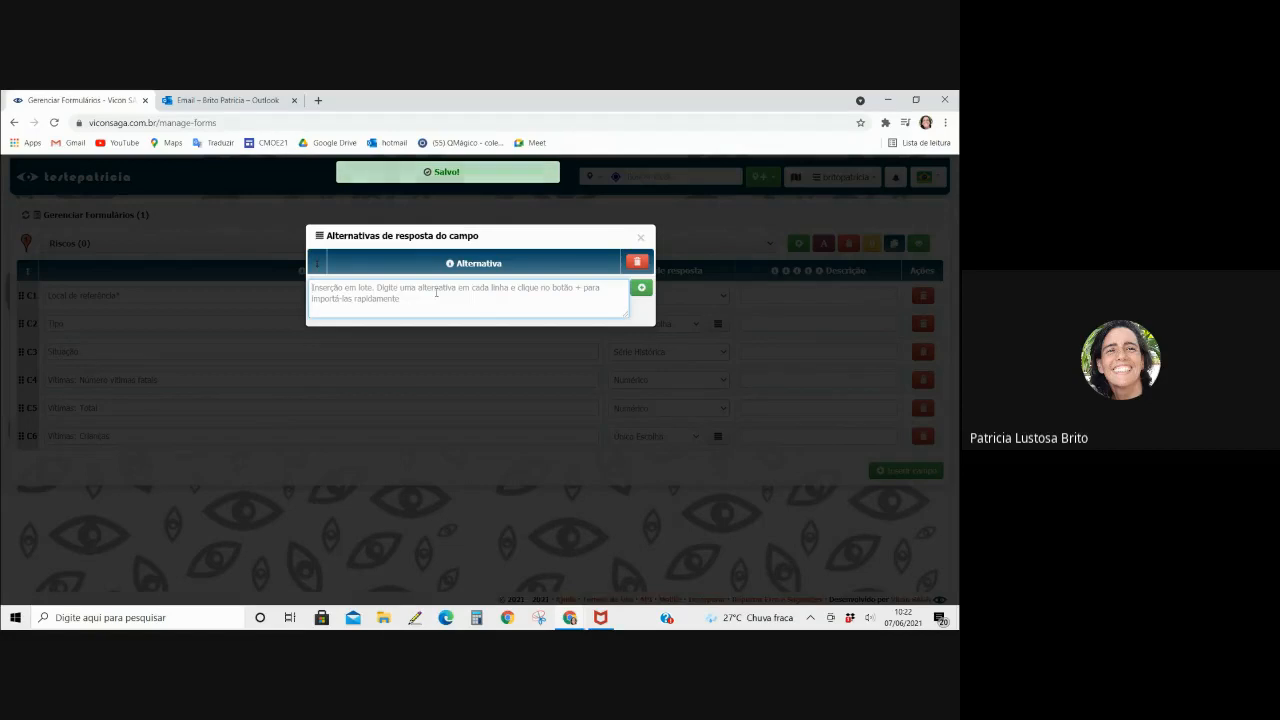
{"action": "type", "text": "1"}
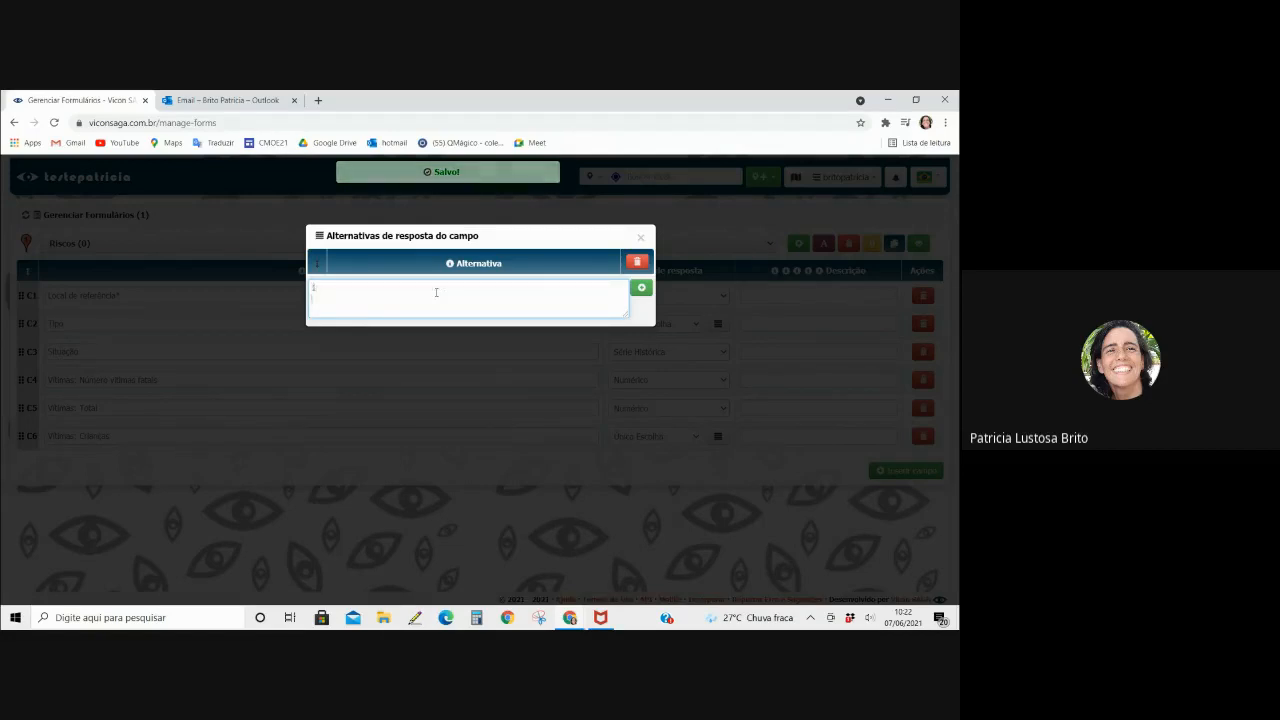
{"action": "key", "text": "Return"}
{"action": "type", "text": "2"}
{"action": "key", "text": "Return"}
{"action": "type", "text": "3"}
{"action": "key", "text": "Return"}
{"action": "type", "text": "4"}
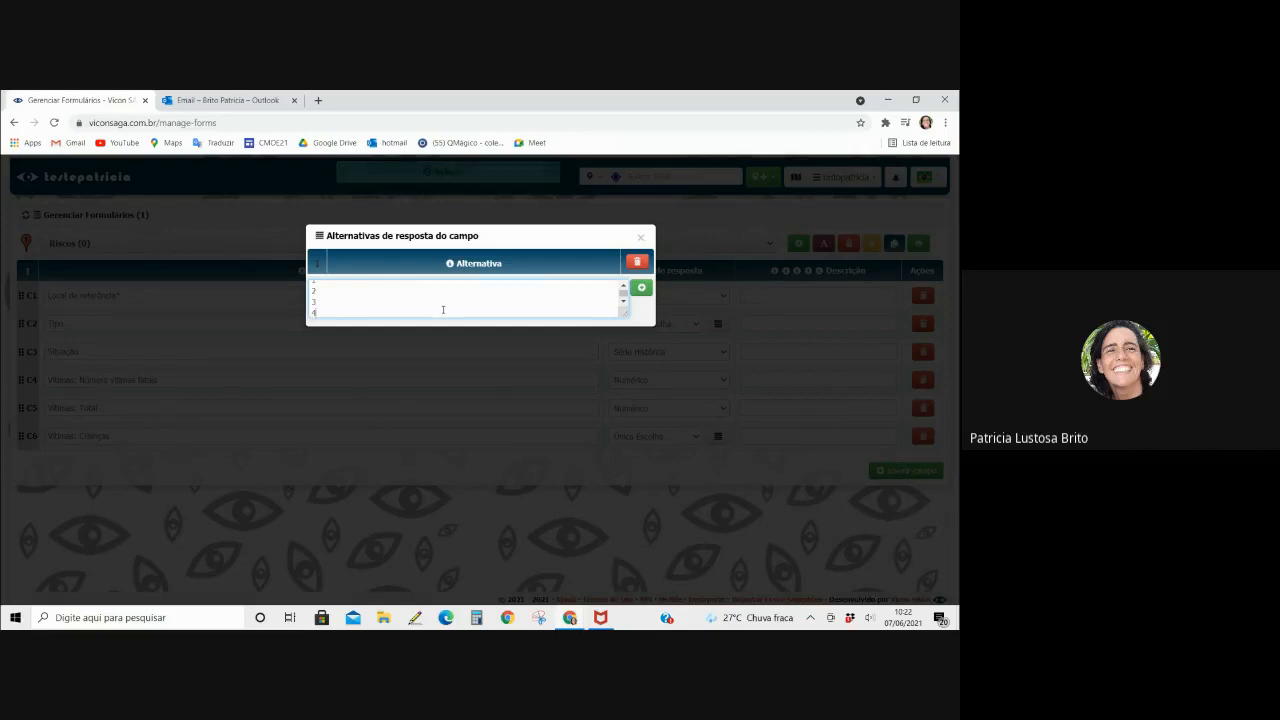
{"action": "key", "text": "Return"}
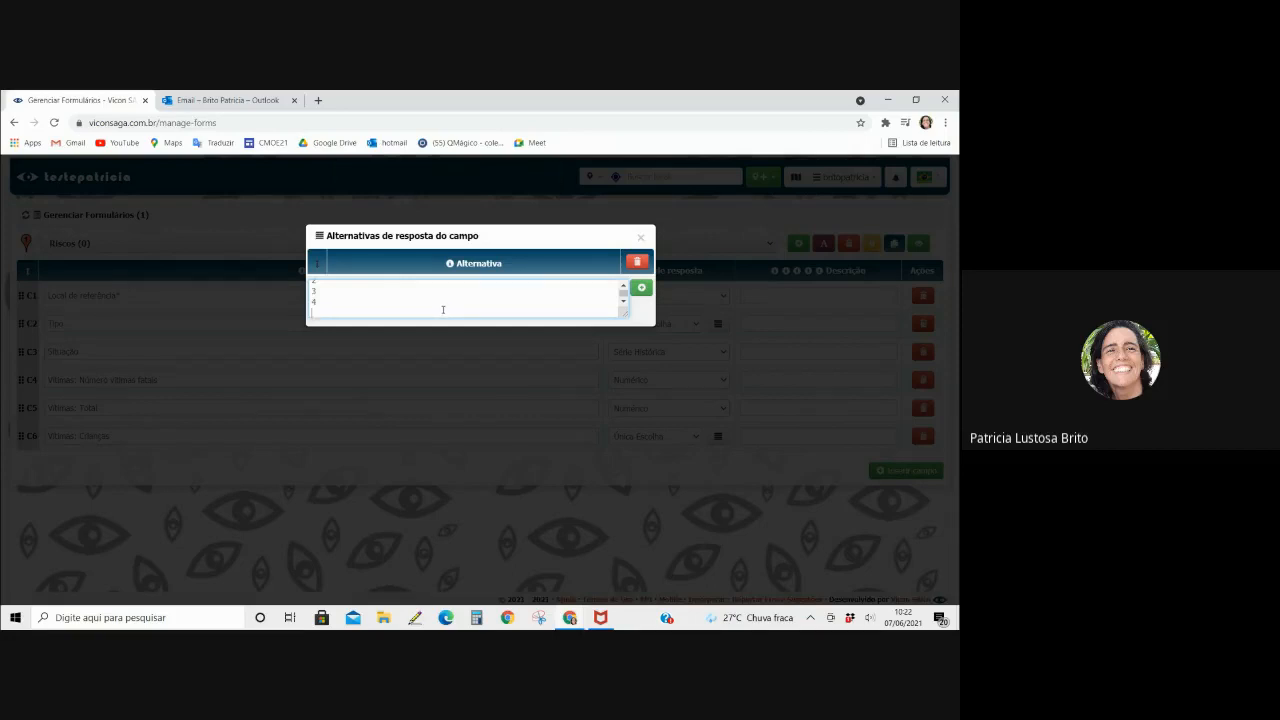
{"action": "type", "text": "mais de 4"}
{"action": "left_click", "coordinate": [641, 289]}
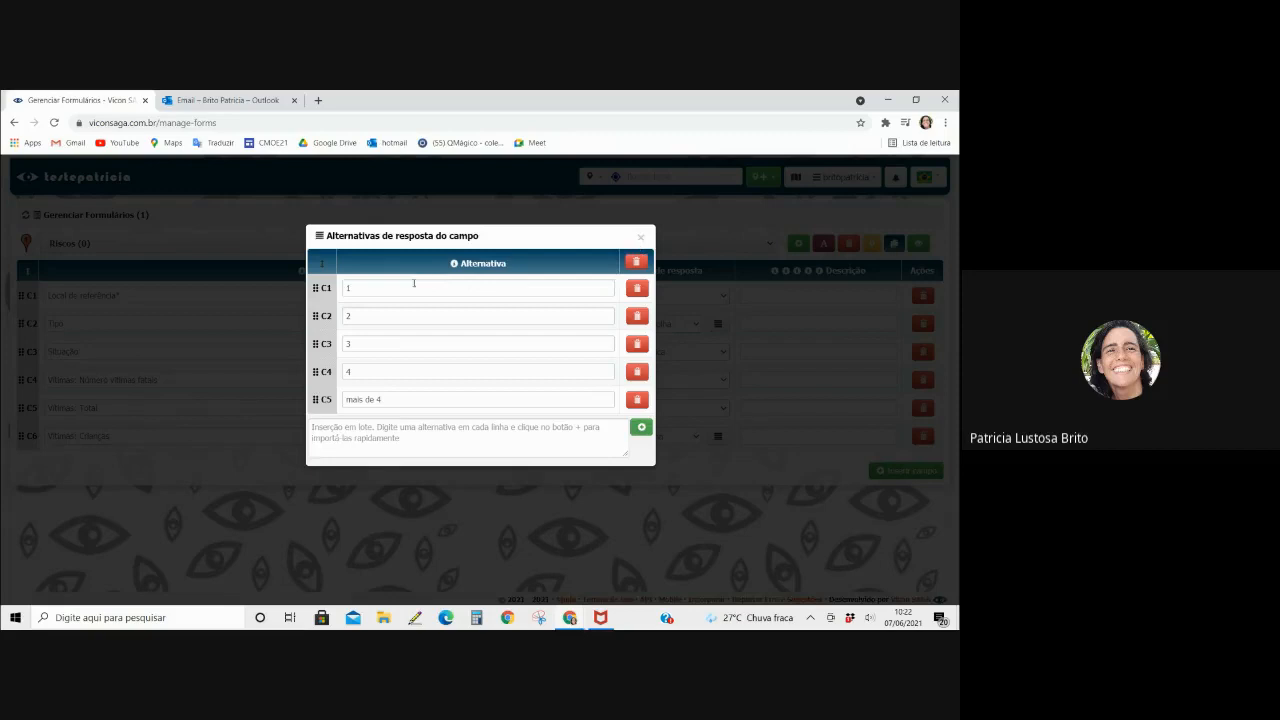
{"action": "left_click", "coordinate": [640, 237]}
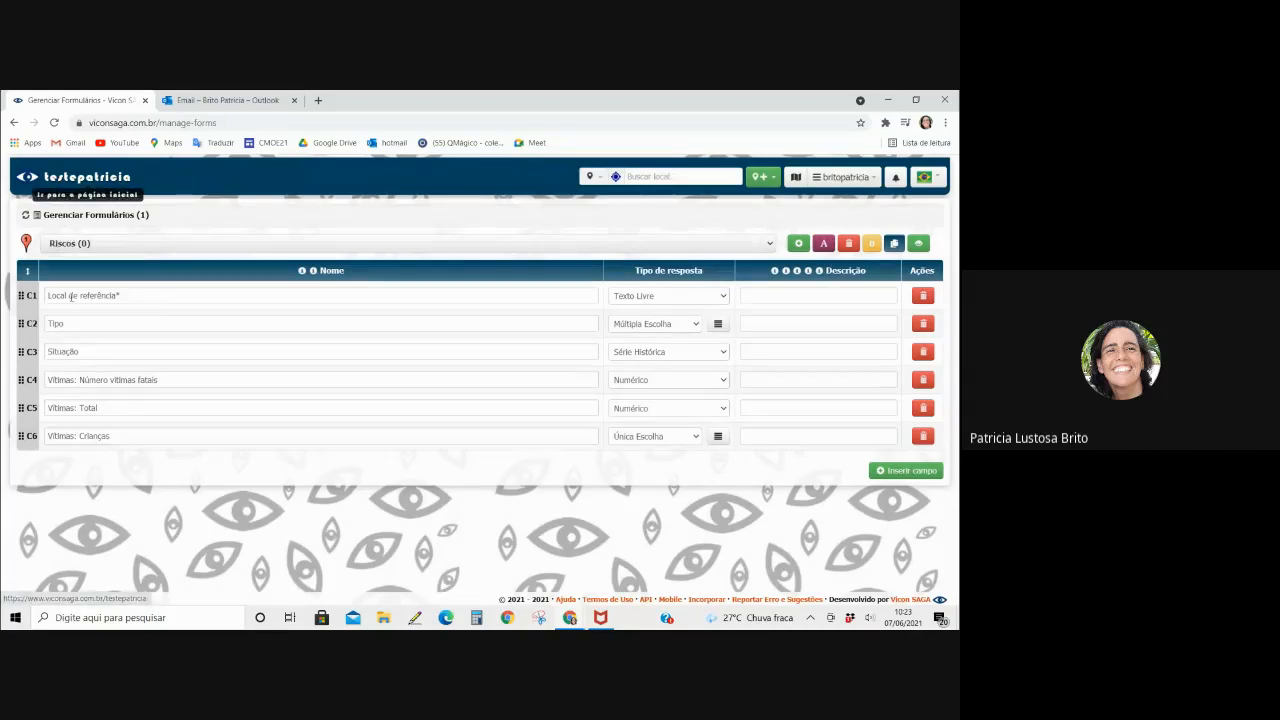
- Go to the project's home map, start a new Riscos record and open its Preenchimento section
{"action": "left_click", "coordinate": [70, 180]}
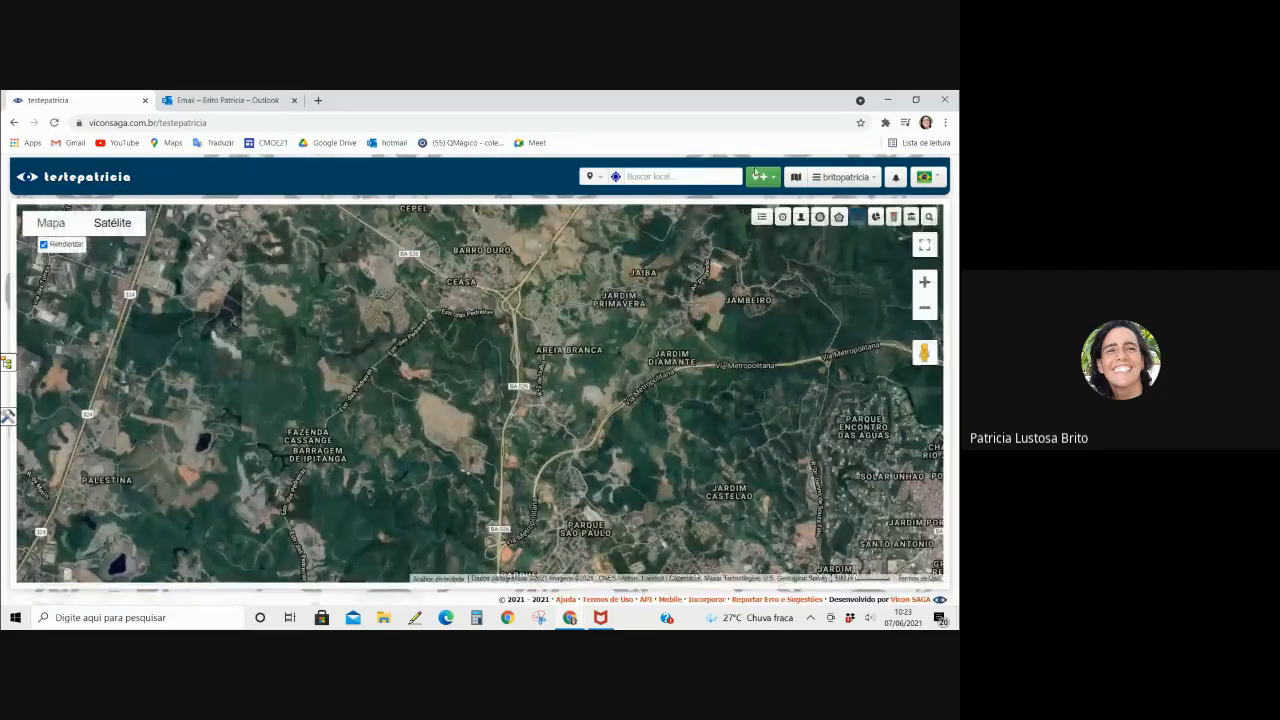
{"action": "left_click", "coordinate": [756, 179]}
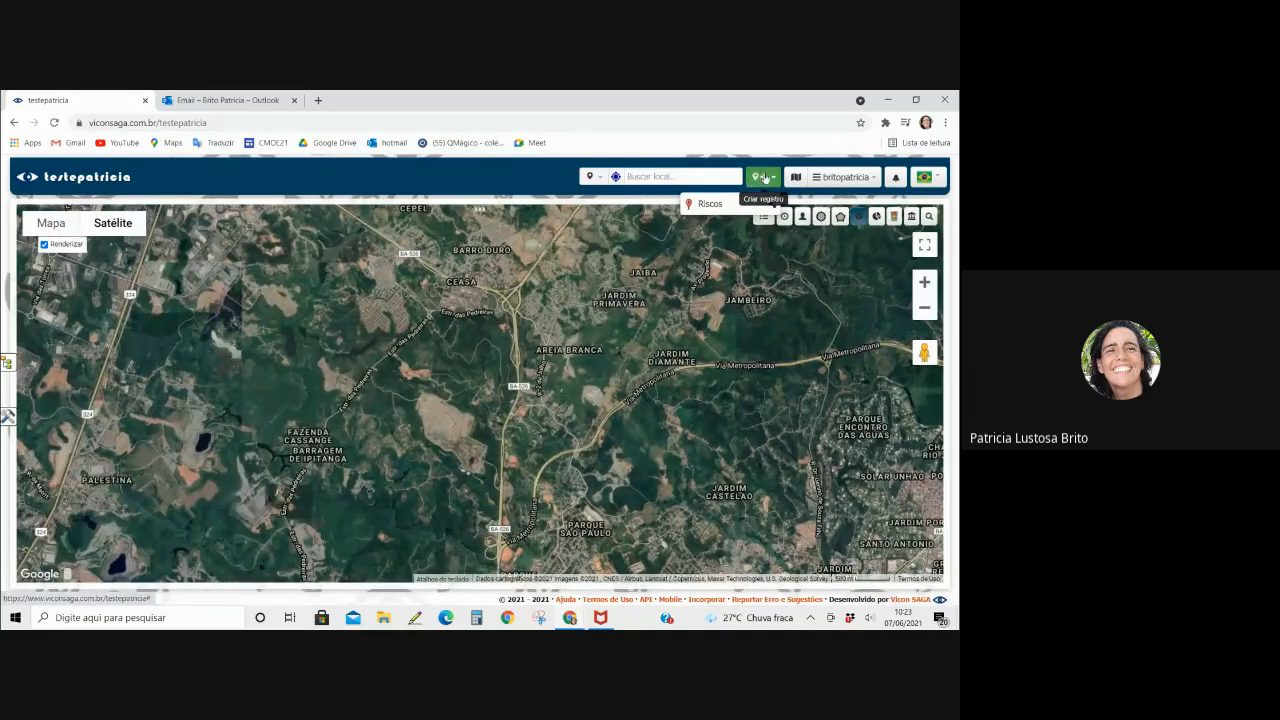
{"action": "left_click", "coordinate": [710, 205]}
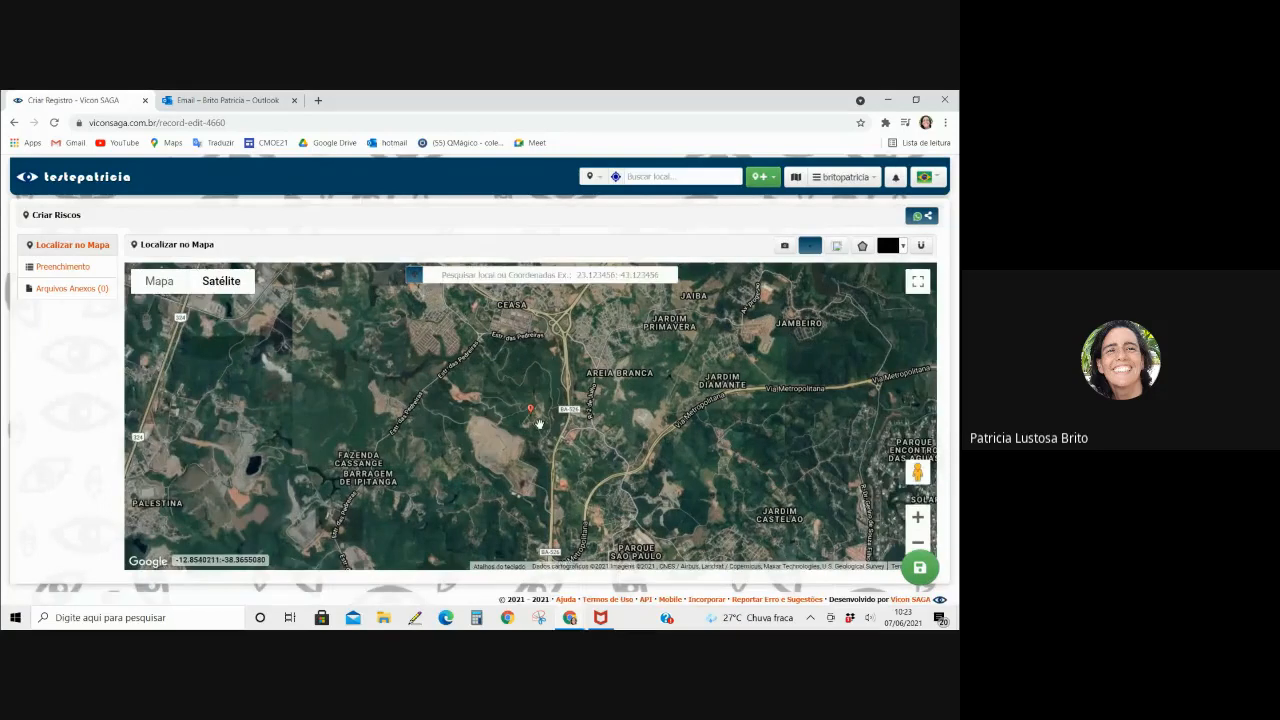
{"action": "scroll", "coordinate": [539, 424], "scroll_direction": "up", "scroll_amount": 1}
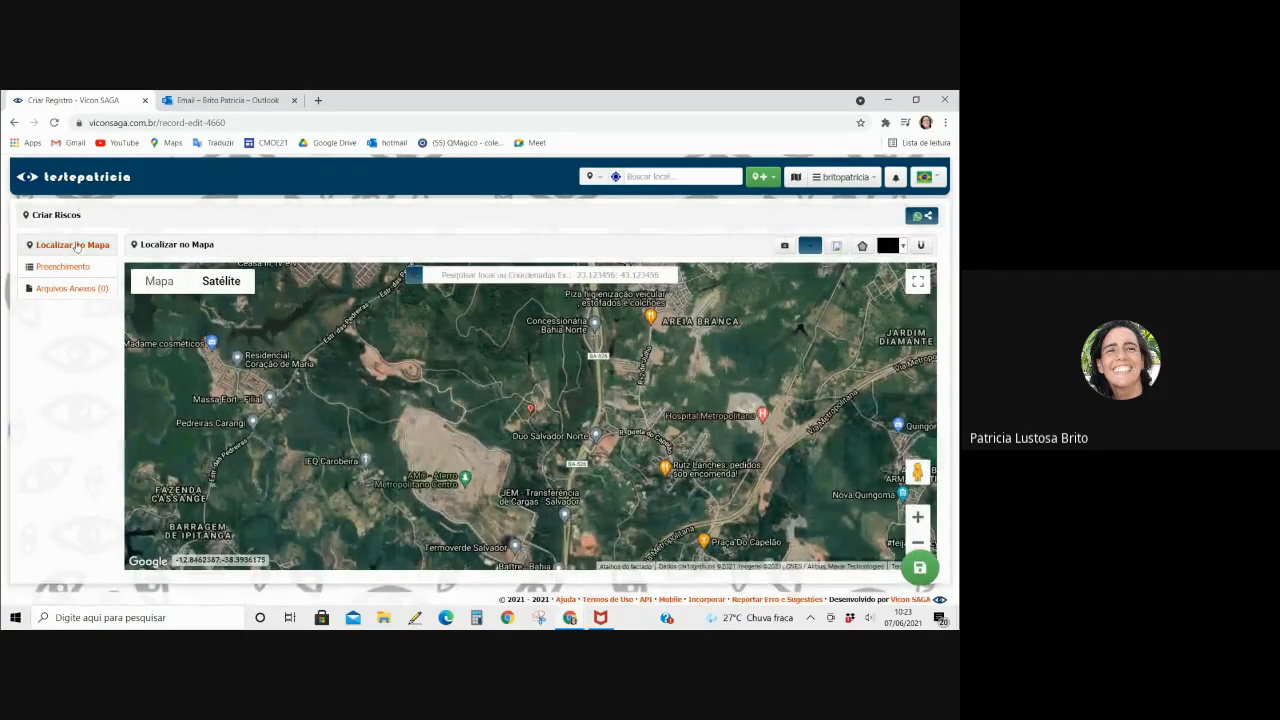
{"action": "left_click", "coordinate": [43, 271]}
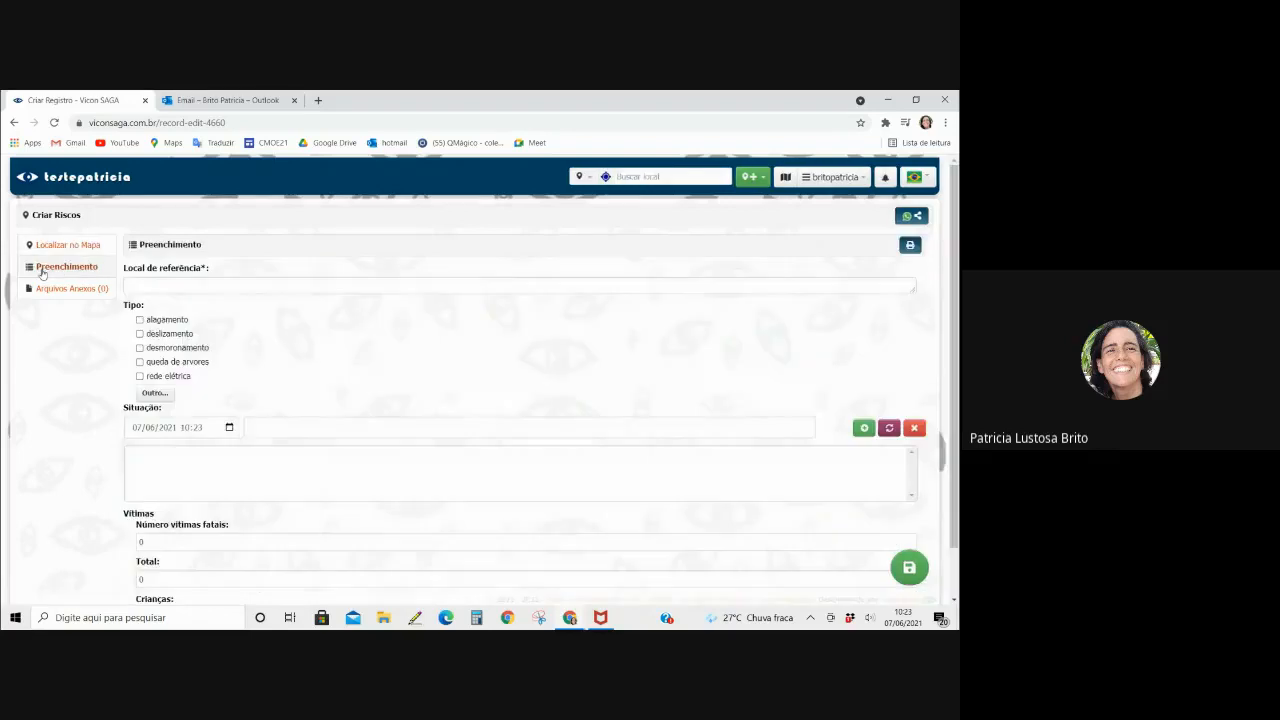
- Enter "Loja Andrade" as the Local de referência and select deslizamento and desmoronamento under Tipo
{"action": "left_click", "coordinate": [153, 287]}
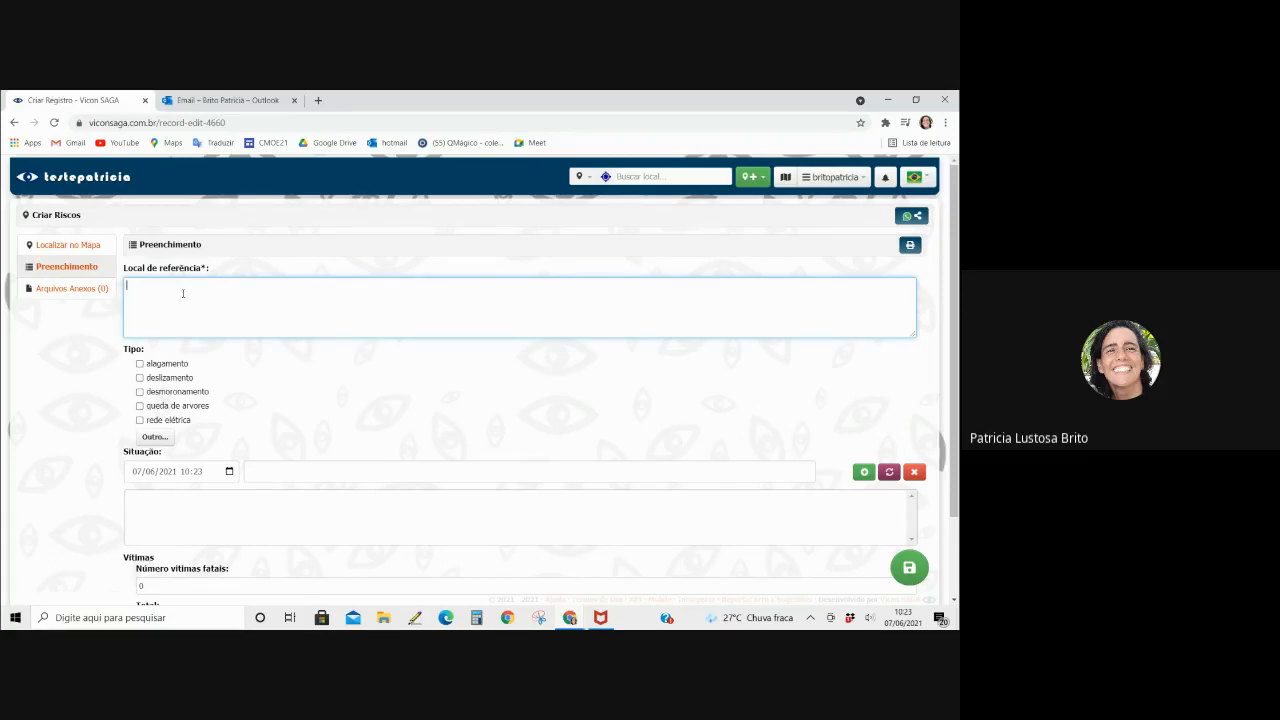
{"action": "type", "text": "oja Andrade"}
{"action": "left_click", "coordinate": [141, 365]}
{"action": "left_click", "coordinate": [140, 385]}
{"action": "left_click", "coordinate": [140, 347]}
{"action": "left_click", "coordinate": [140, 333]}
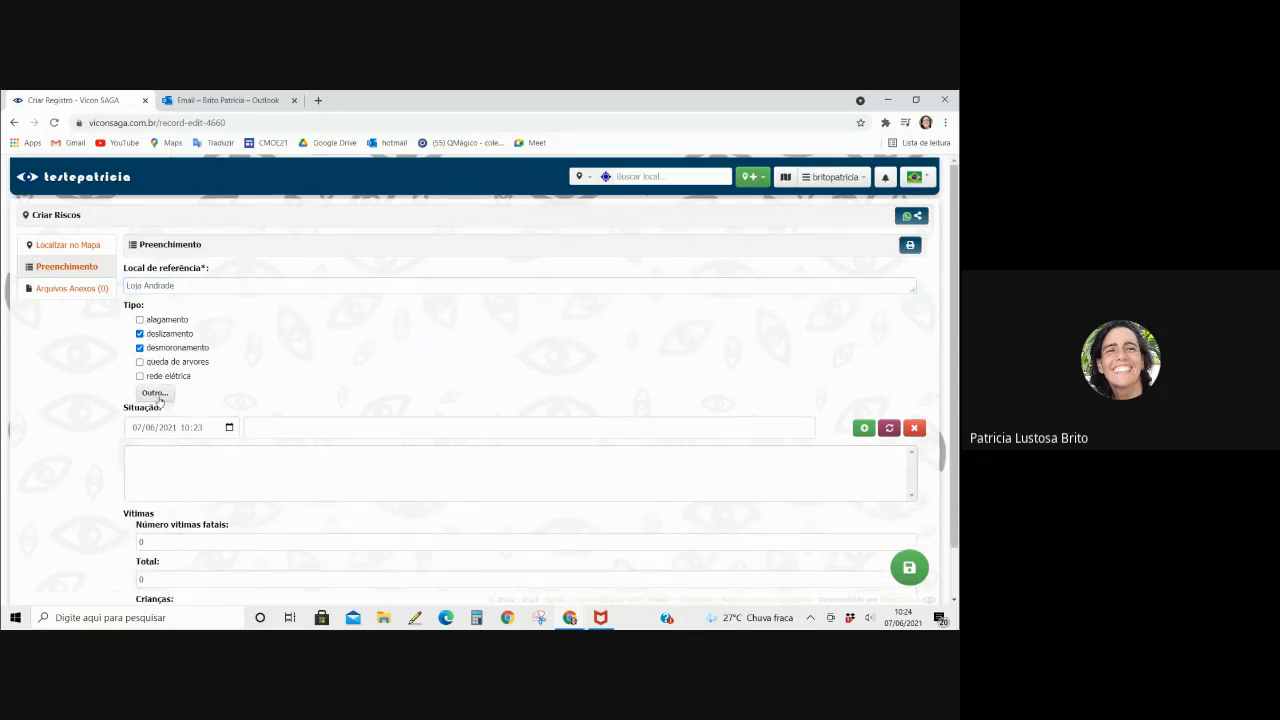
- Add another Tipo alternative to the record, using random placeholder letters as its name
{"action": "left_click", "coordinate": [155, 392]}
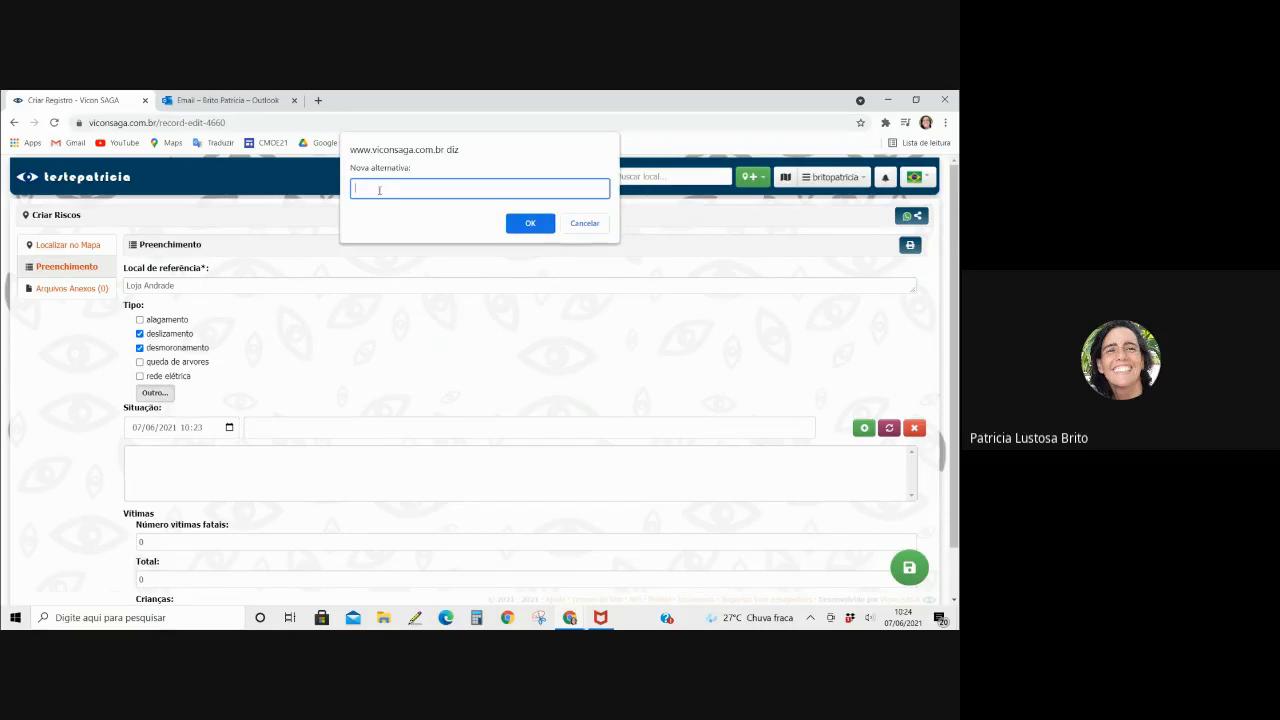
{"action": "type", "text": "jihiugnyuh"}
{"action": "left_click", "coordinate": [520, 218]}
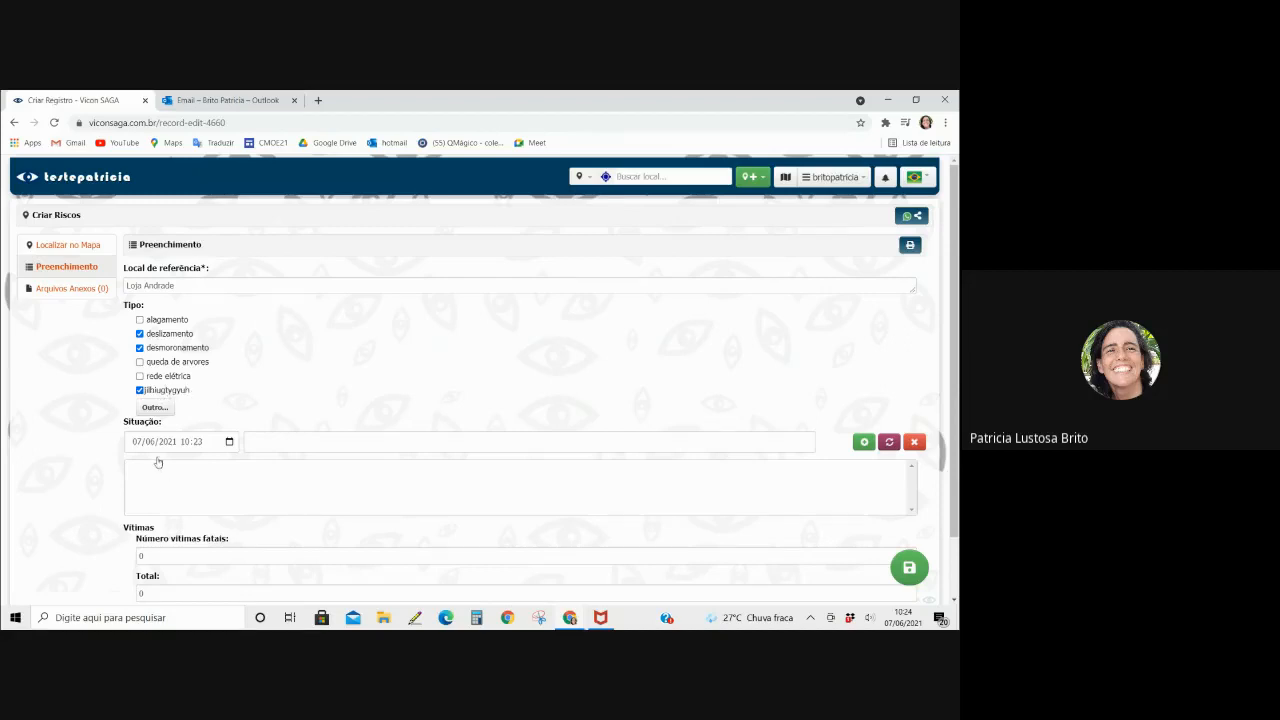
- Add a Situação entry dated 05/06/2021 10:23 with the text "Deslizamento da encosta sobre uma casa"
{"action": "left_click", "coordinate": [266, 440]}
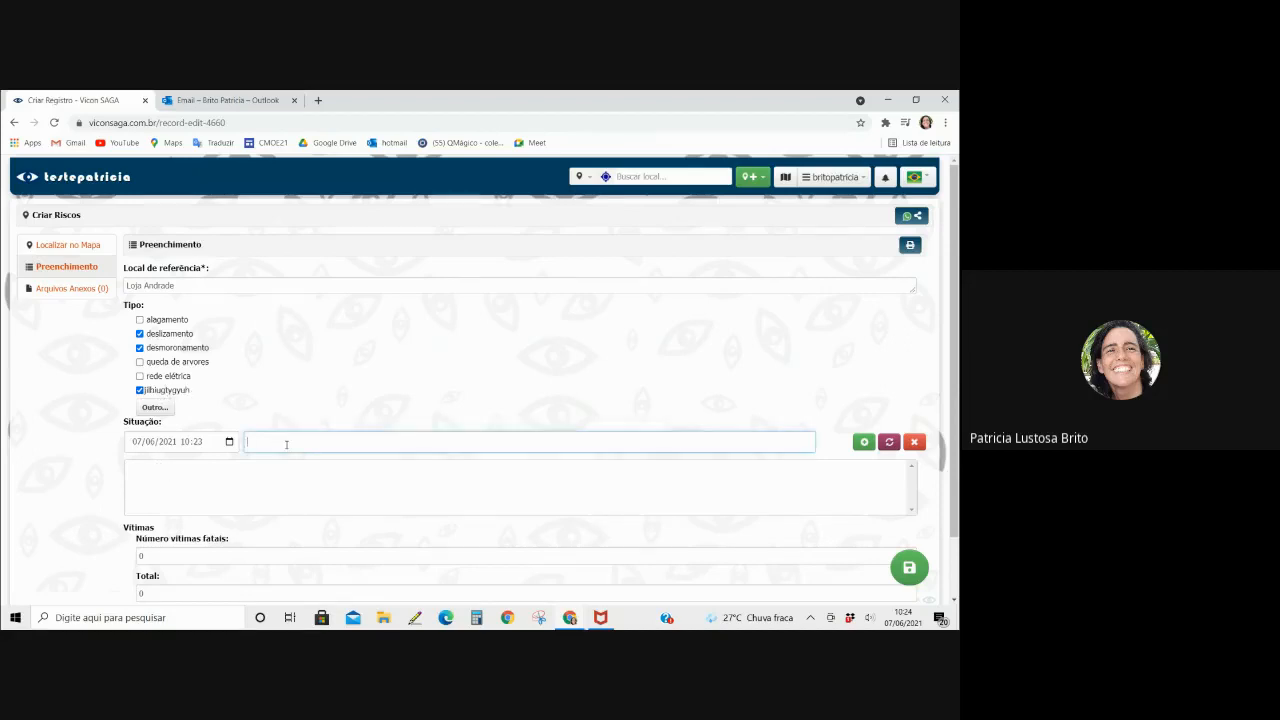
{"action": "left_click", "coordinate": [229, 442]}
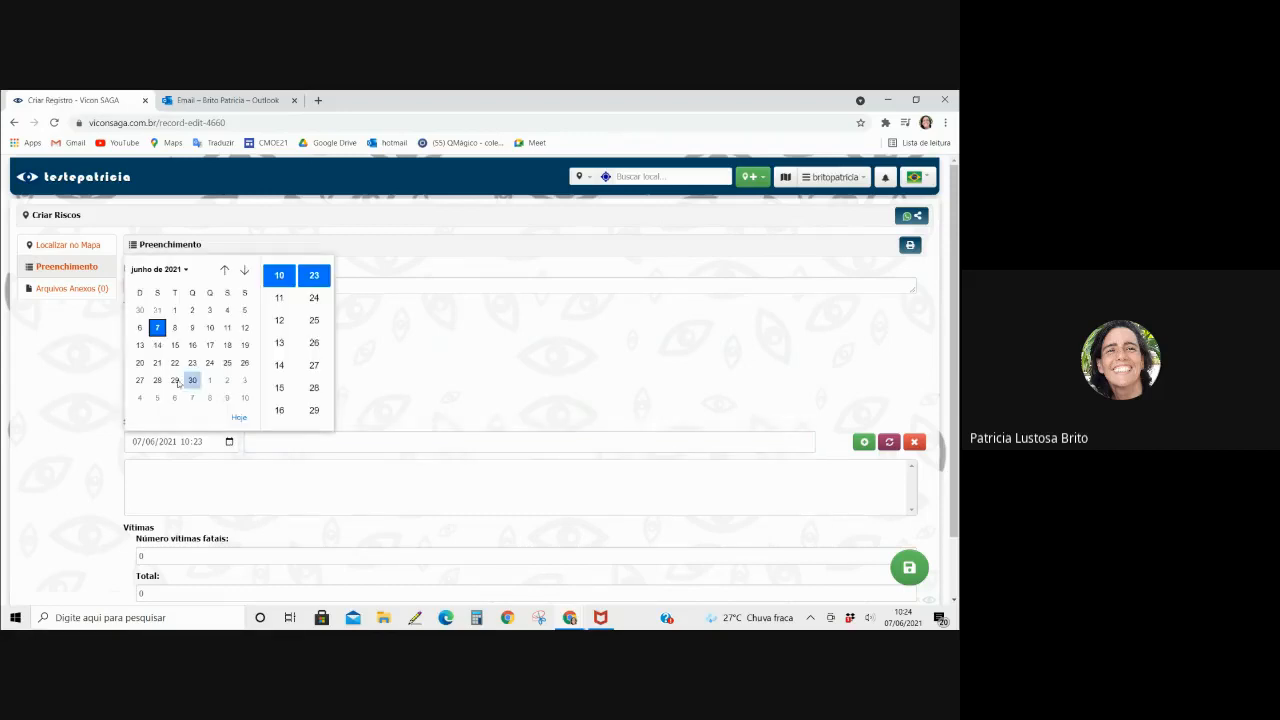
{"action": "left_click", "coordinate": [244, 310]}
{"action": "left_click", "coordinate": [355, 446]}
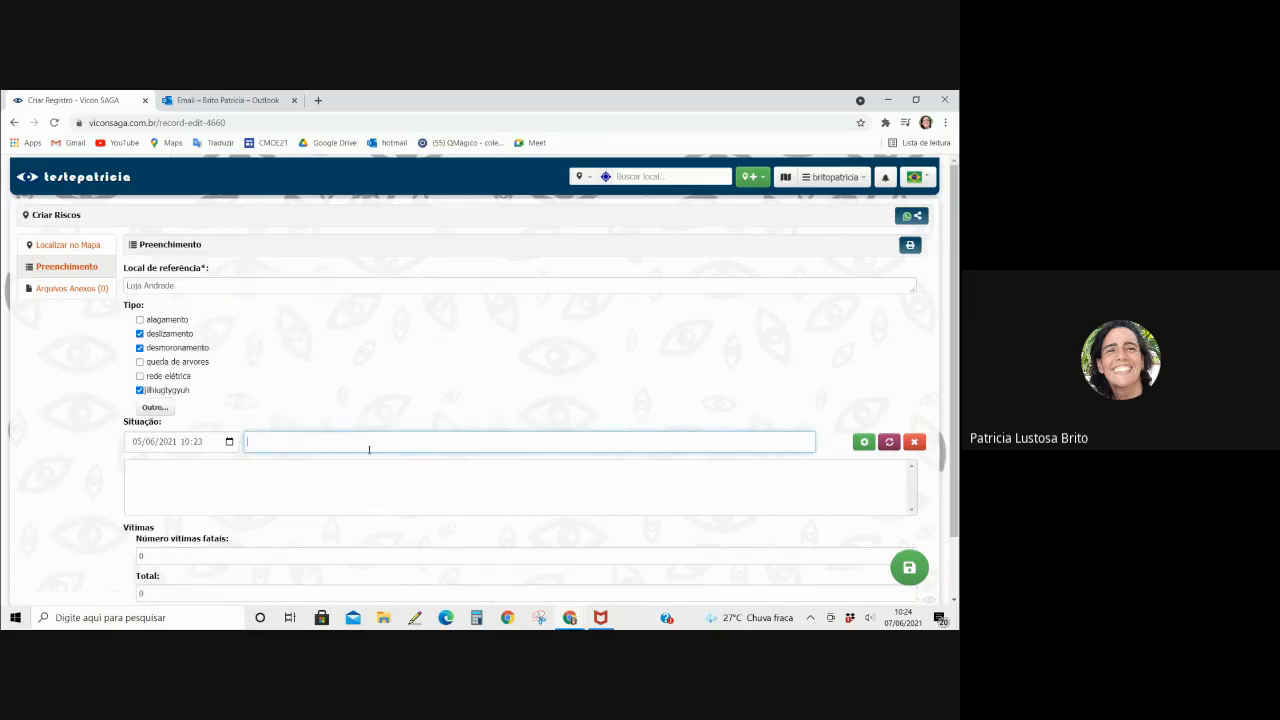
{"action": "type", "text": "Deslizamento da encon"}
{"action": "type", "text": "ta"}
{"action": "type", "text": "sobre uma casa"}
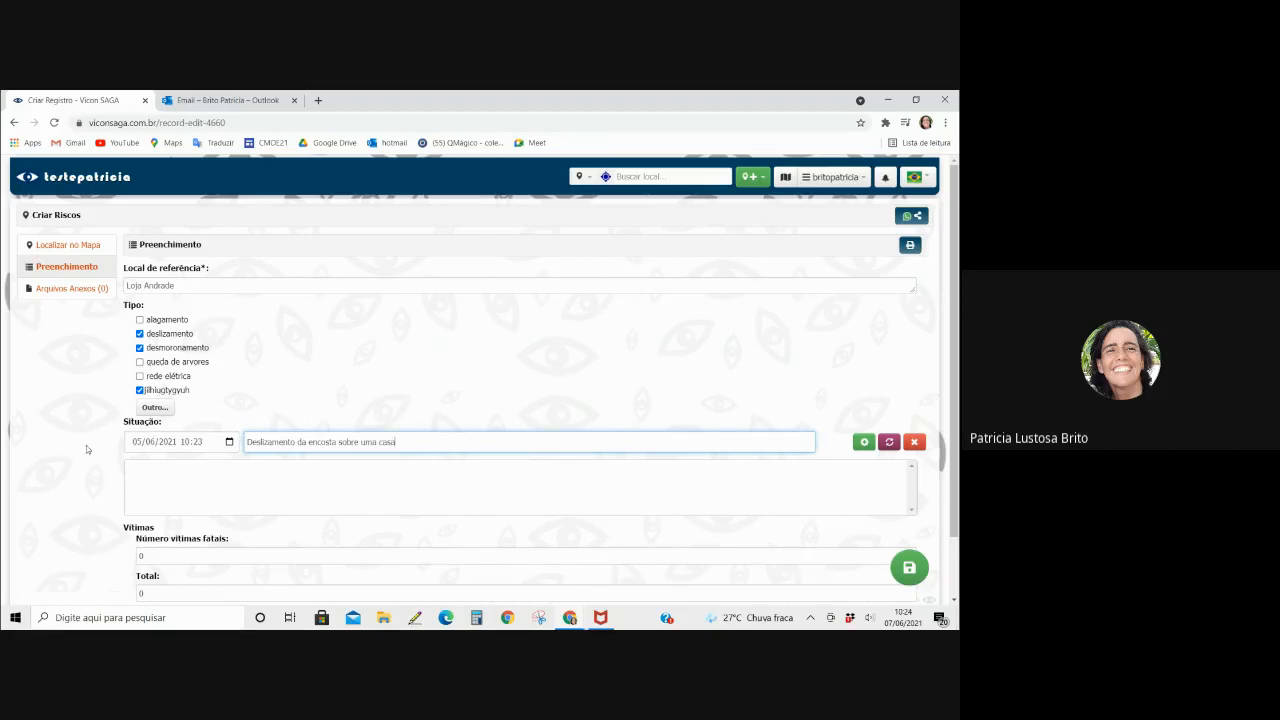
{"action": "left_click", "coordinate": [864, 442]}
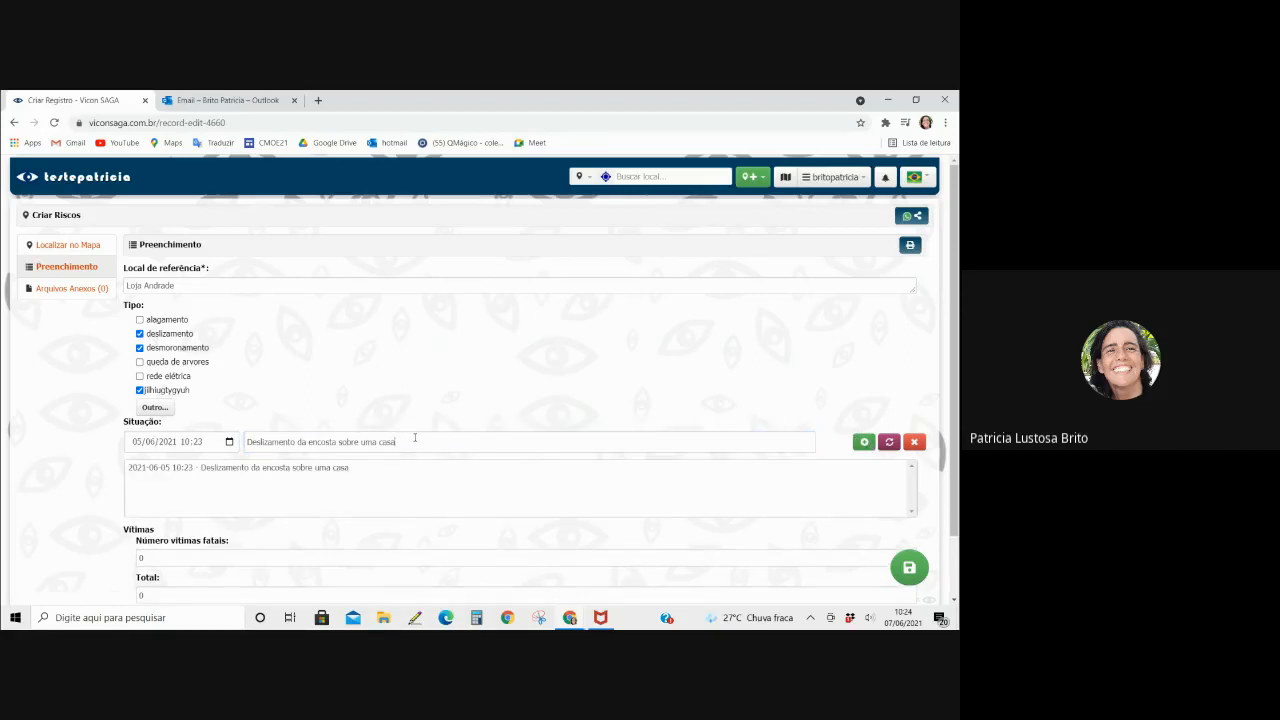
{"action": "left_click_drag", "start_coordinate": [415, 441], "coordinate": [244, 441]}
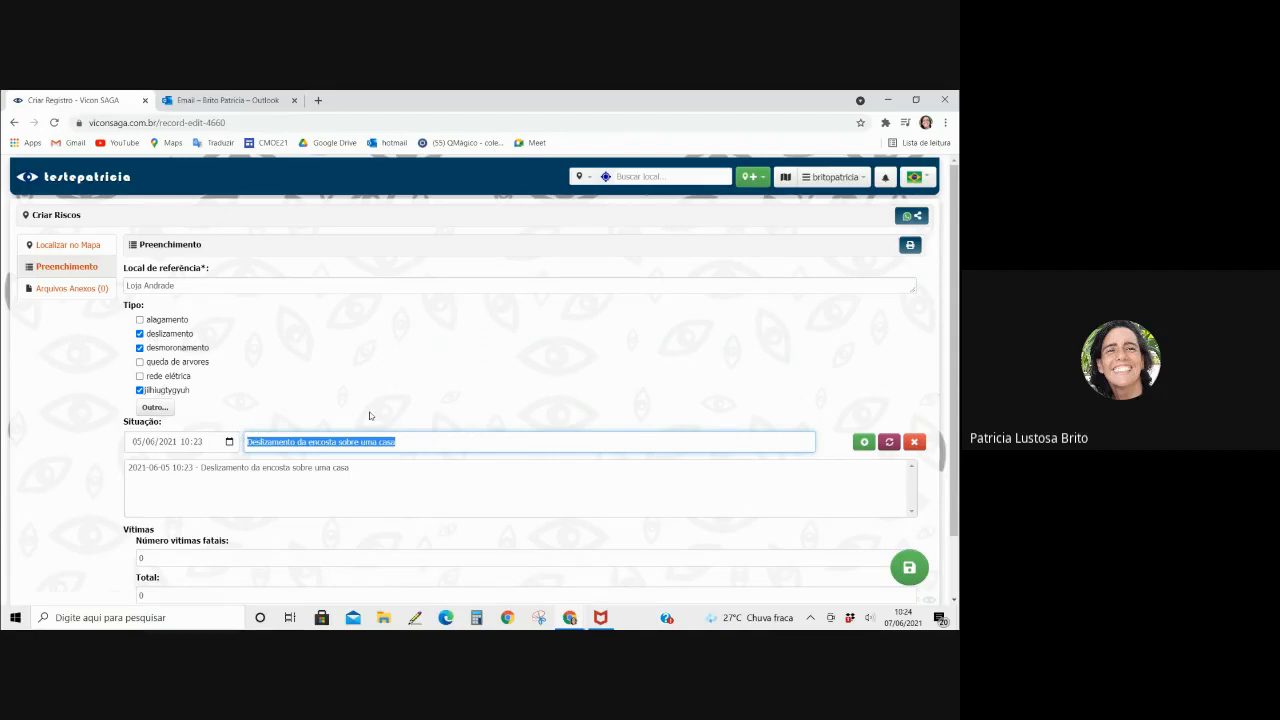
{"action": "type", "text": "7"}
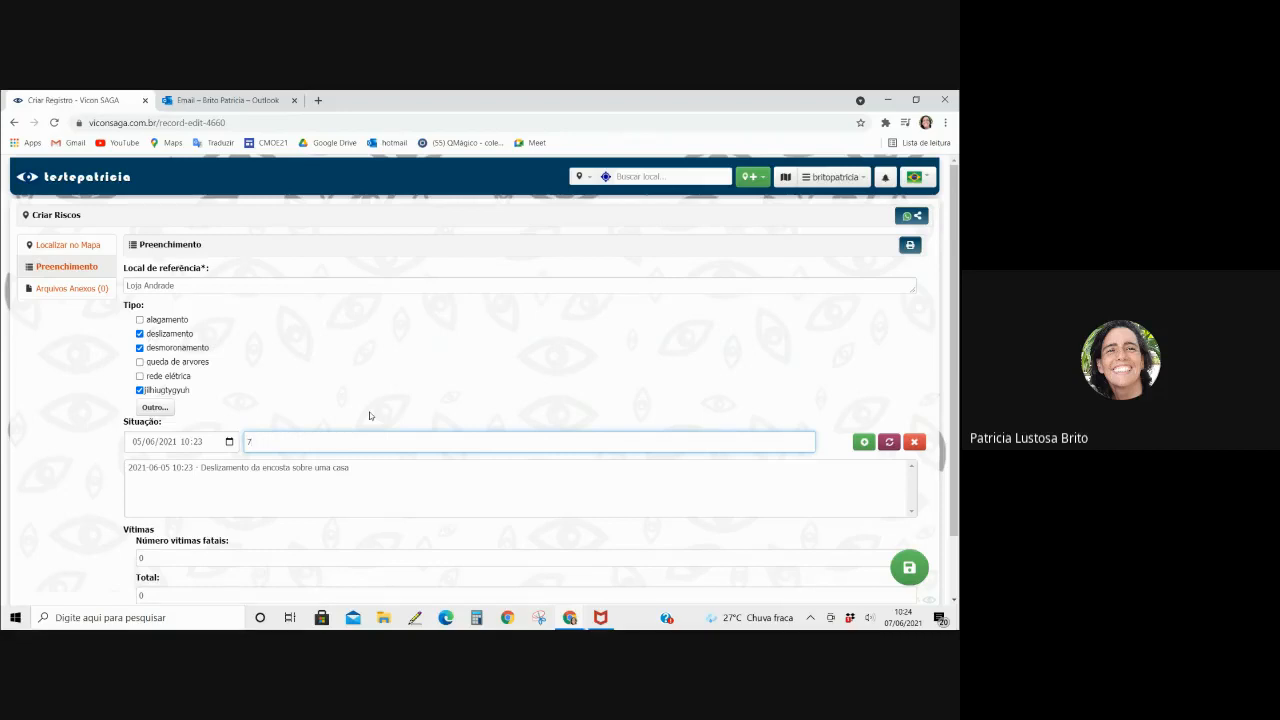
{"action": "key", "text": "Return"}
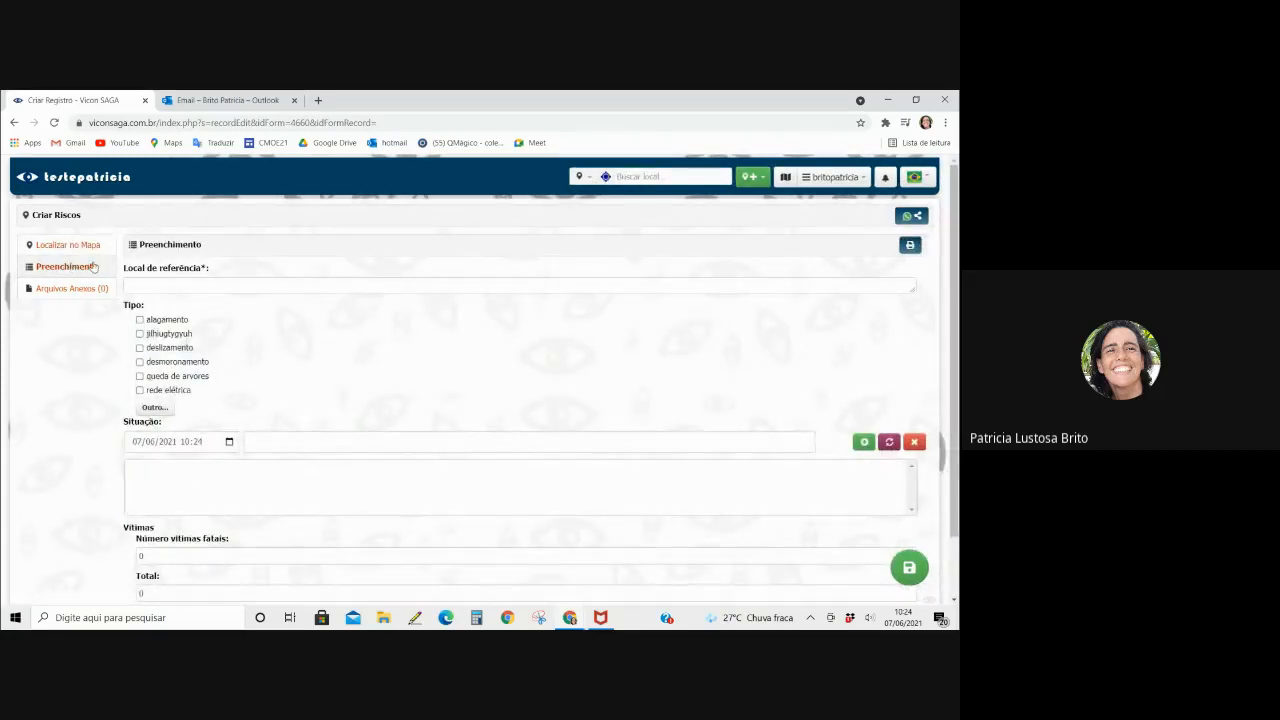
- Enter "lja Andrade" as the Local de referência and select the random-letter placeholder, deslizamento and desmoronamento under Tipo
{"action": "left_click", "coordinate": [183, 284]}
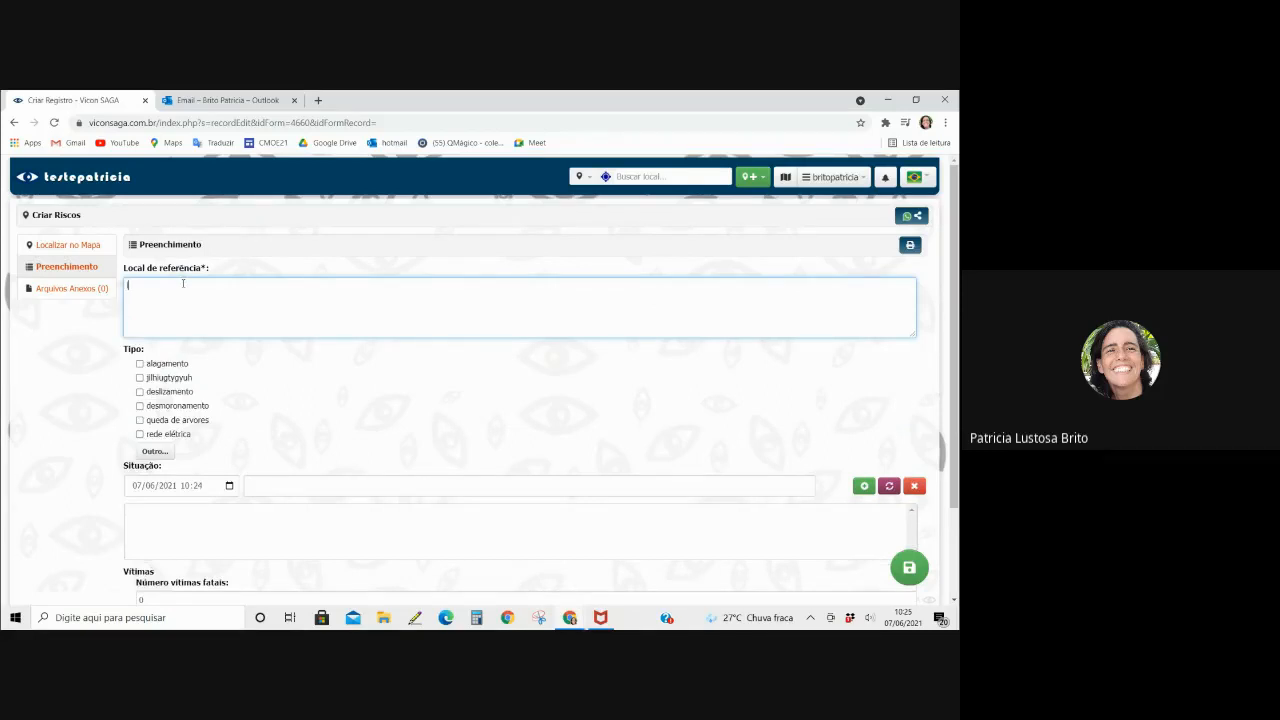
{"action": "type", "text": "la Andrade"}
{"action": "left_click", "coordinate": [139, 374]}
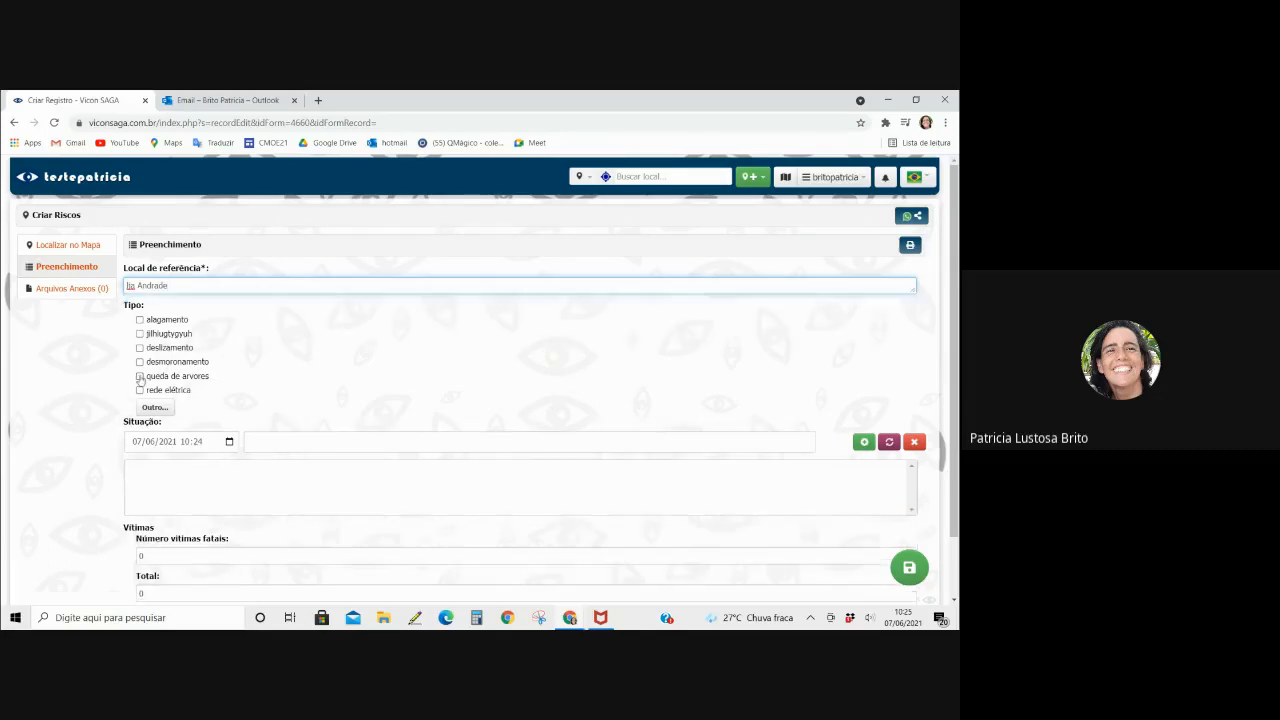
{"action": "left_click", "coordinate": [140, 319]}
{"action": "left_click", "coordinate": [140, 333]}
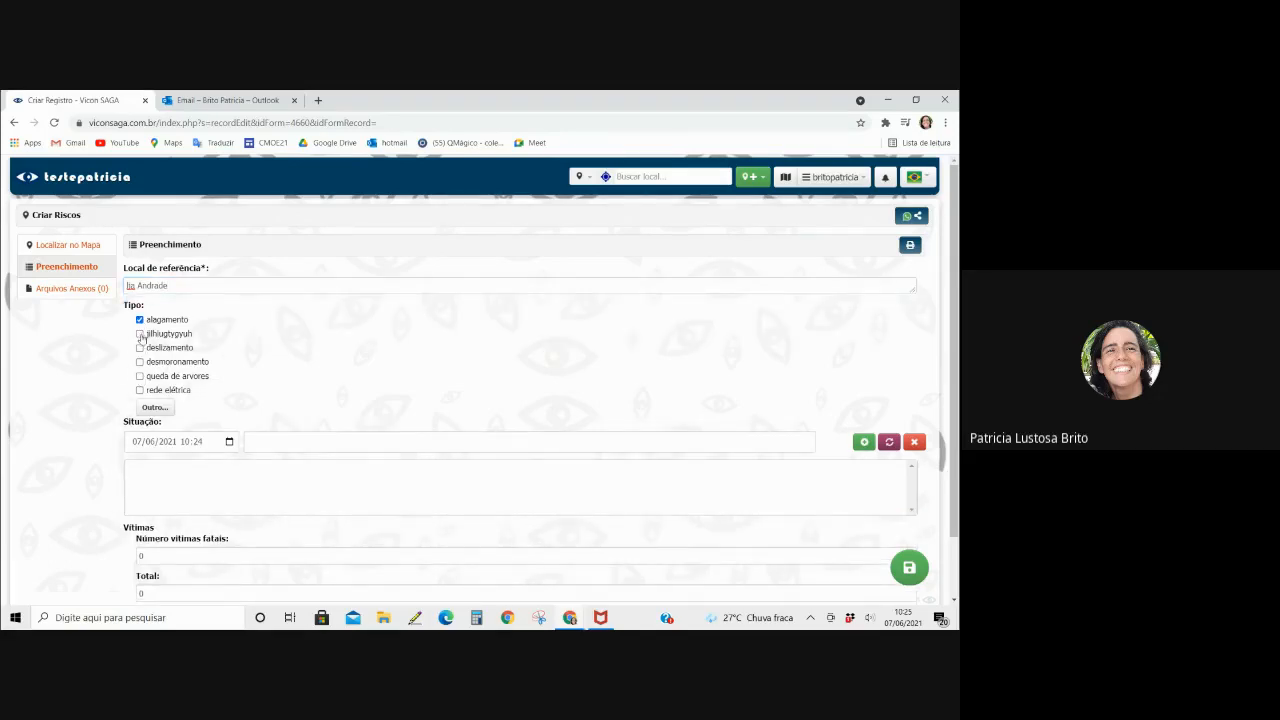
{"action": "left_click", "coordinate": [140, 347]}
{"action": "left_click", "coordinate": [140, 319]}
{"action": "left_click", "coordinate": [140, 361]}
- Add a Situação entry dated 05/06/2021 10:24 with the text "Deslizamentos sobre uma casa"
{"action": "left_click", "coordinate": [259, 441]}
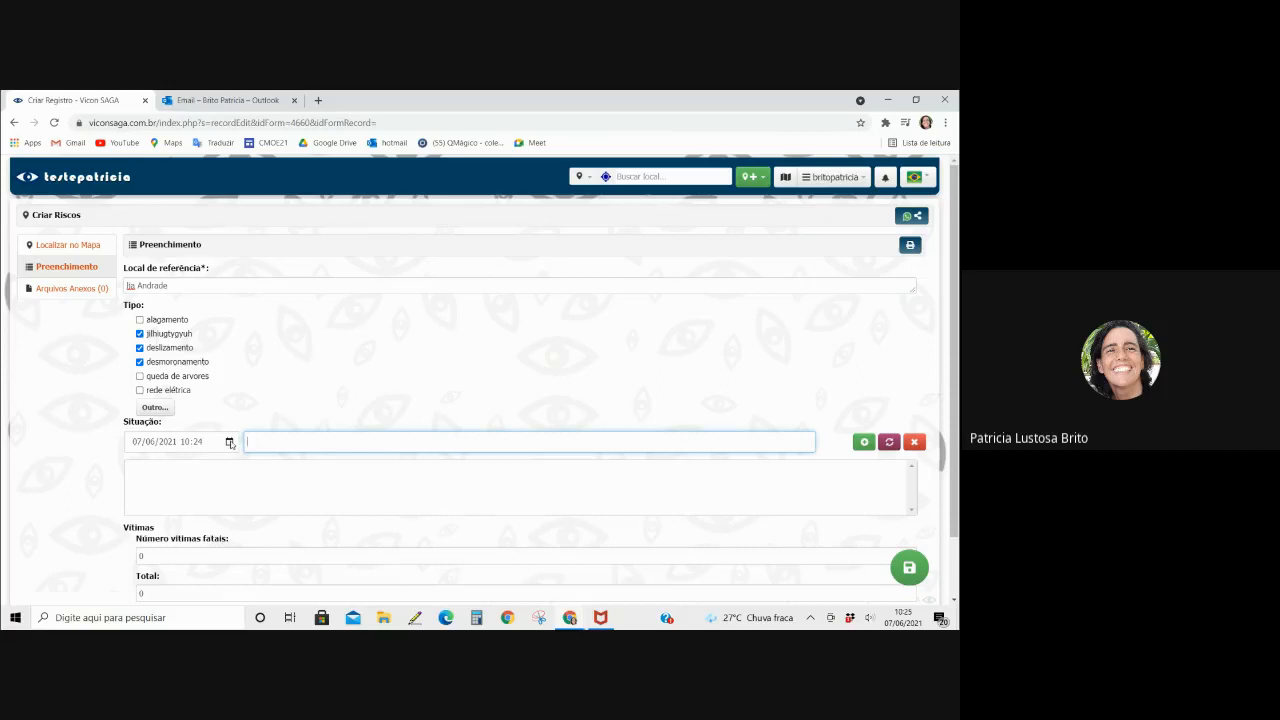
{"action": "left_click", "coordinate": [230, 443]}
{"action": "left_click", "coordinate": [244, 310]}
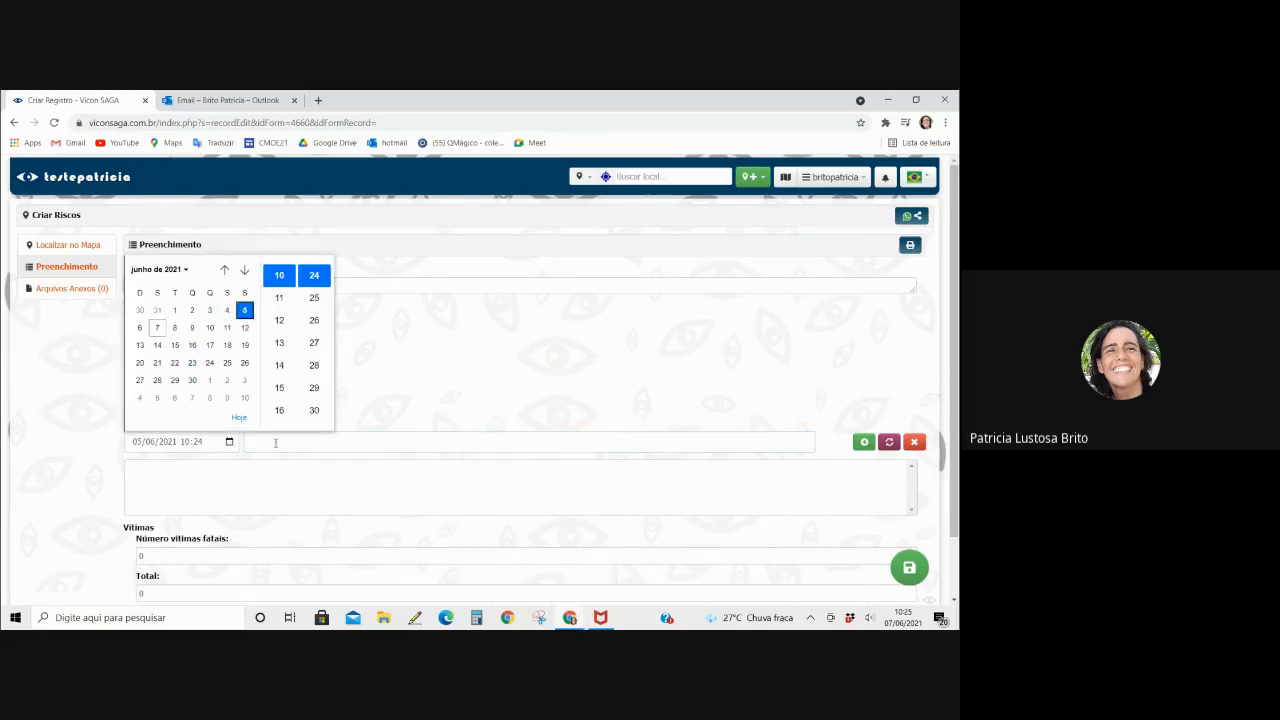
{"action": "left_click", "coordinate": [275, 442]}
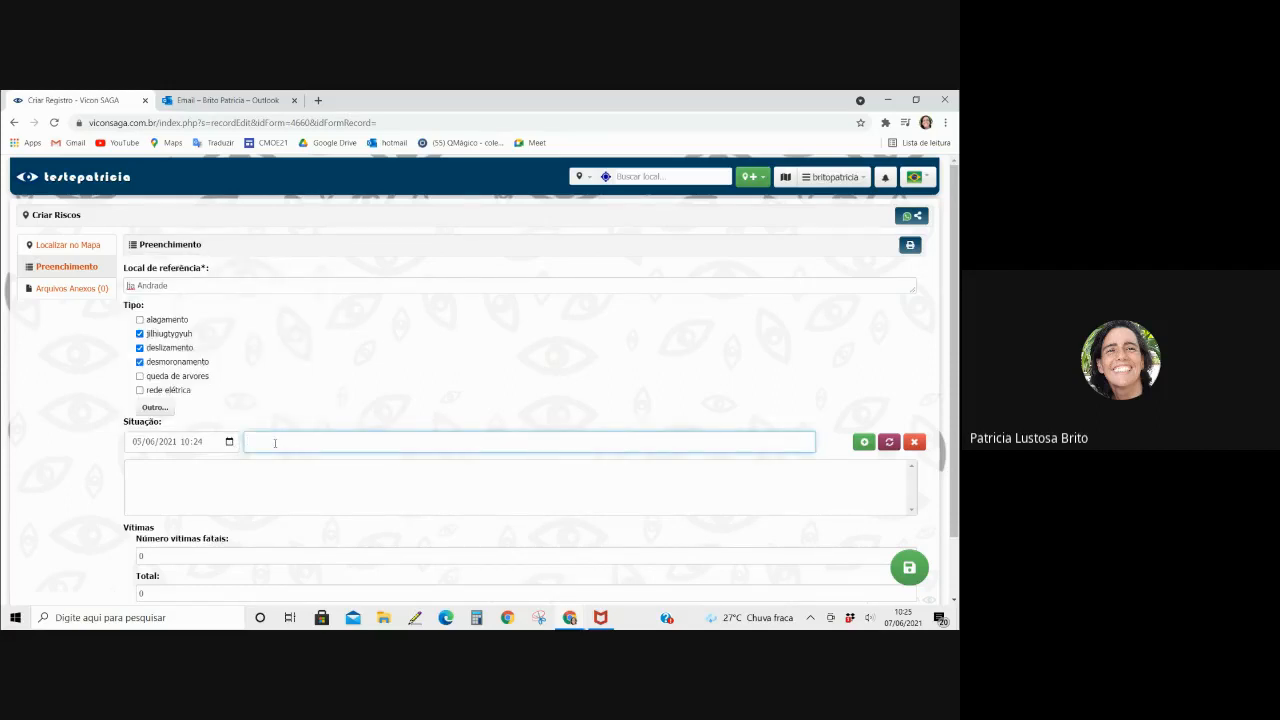
{"action": "type", "text": "E"}
{"action": "type", "text": "eslizamentos"}
{"action": "type", "text": " sobre u"}
{"action": "type", "text": "ma i"}
{"action": "left_click", "coordinate": [275, 437]}
{"action": "key", "text": "BackSpace"}
{"action": "type", "text": "z"}
{"action": "left_click", "coordinate": [864, 442]}
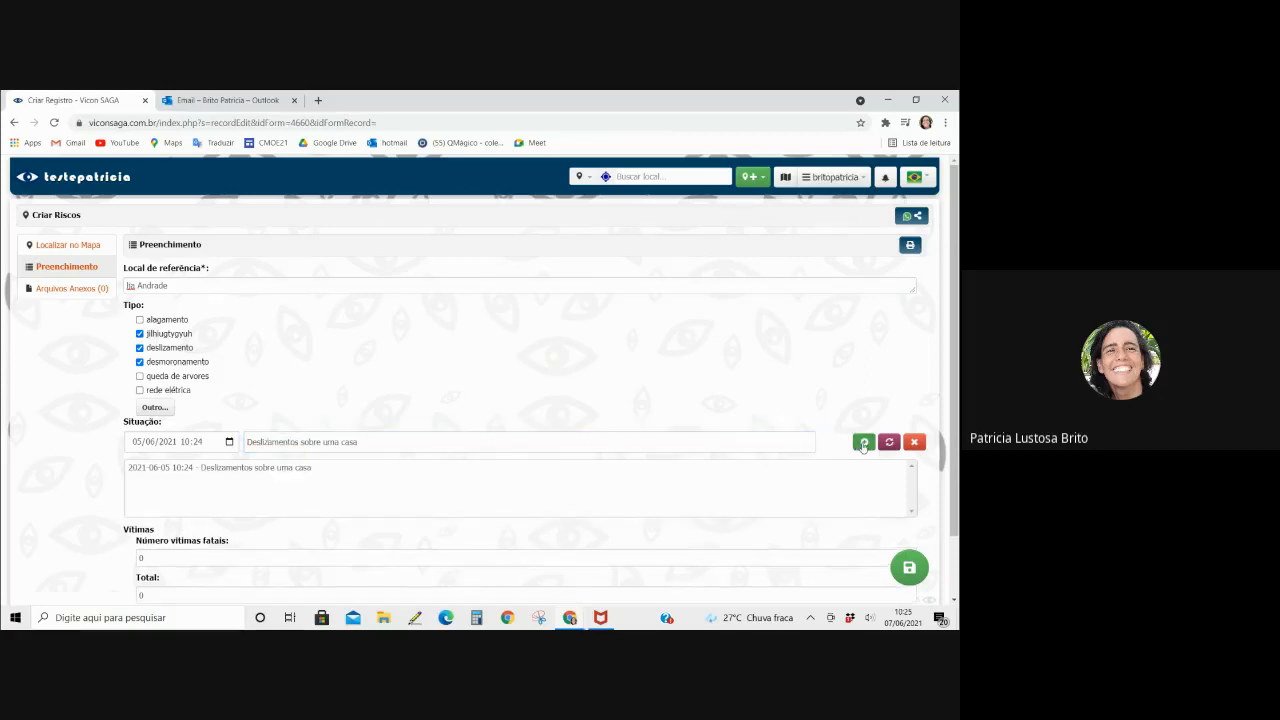
- Add a second Situação entry dated 07/06/2021 10:24 with the text "visita da codesal, instalação de lonas"
{"action": "left_click", "coordinate": [330, 441]}
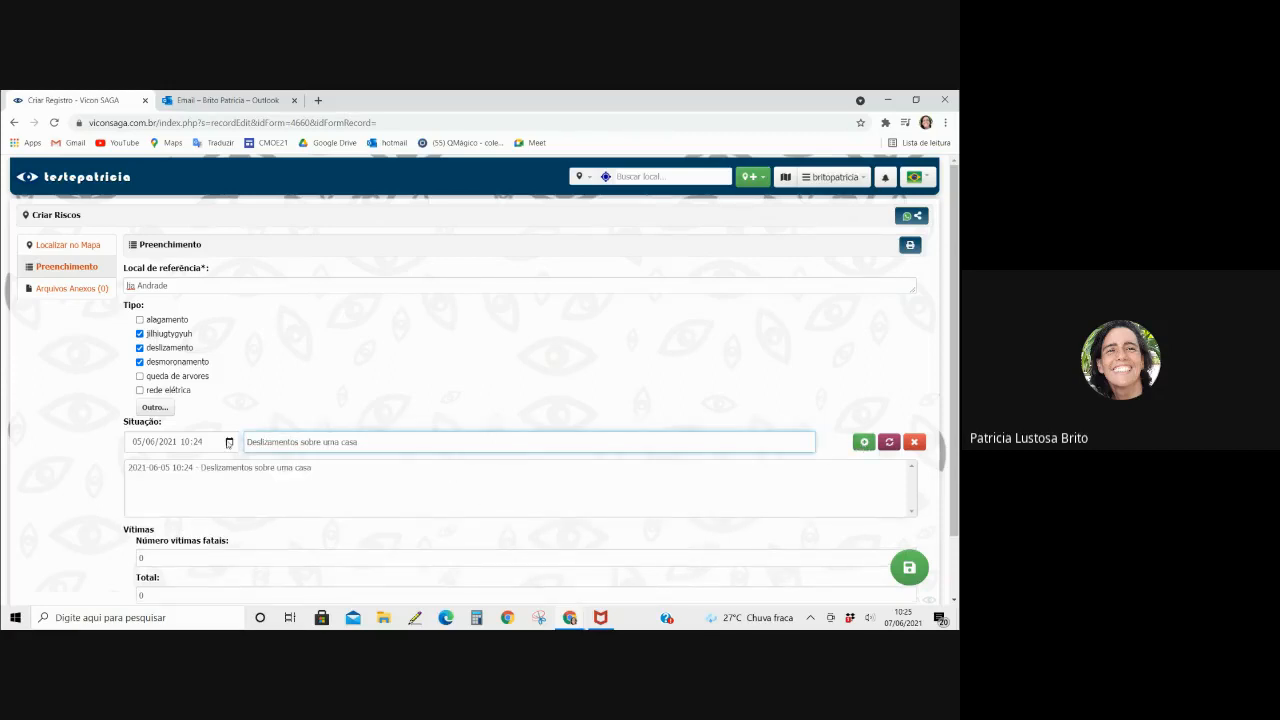
{"action": "left_click", "coordinate": [229, 443]}
{"action": "left_click", "coordinate": [158, 330]}
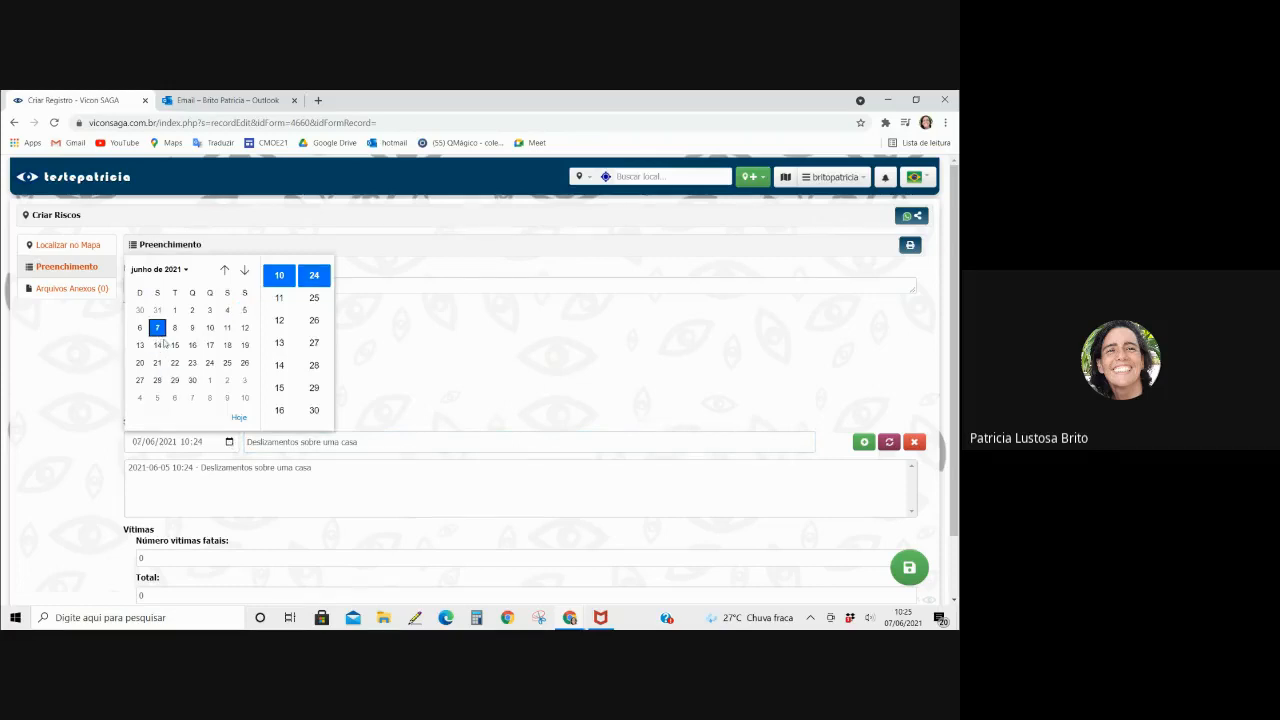
{"action": "left_click", "coordinate": [282, 443]}
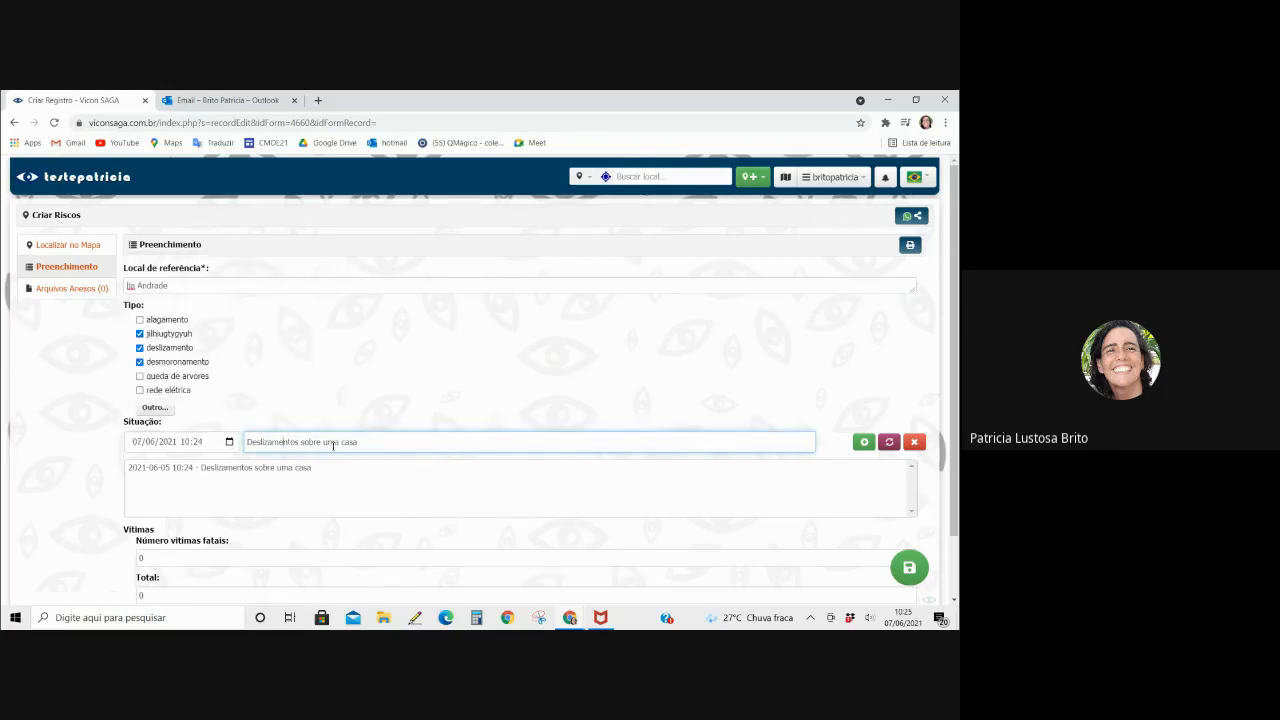
{"action": "left_click_drag", "start_coordinate": [366, 441], "coordinate": [240, 444]}
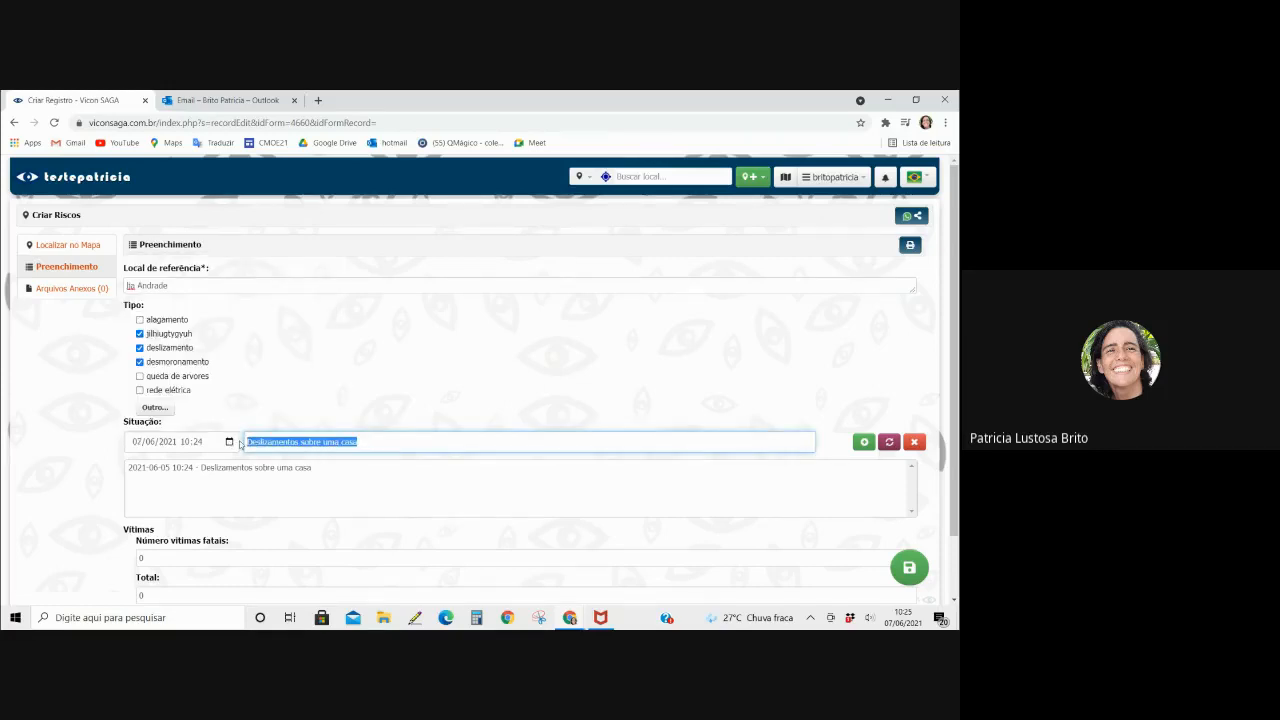
{"action": "key", "text": "BackSpace"}
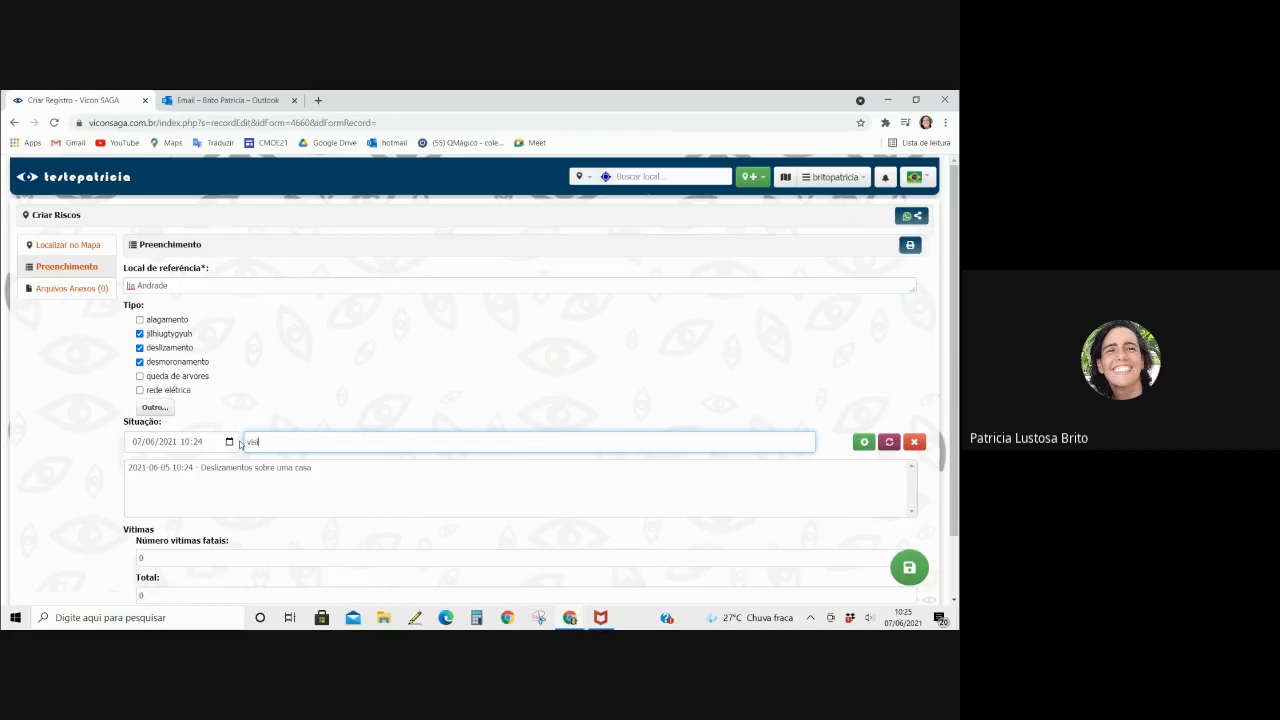
{"action": "type", "text": "visita da codesal, instalação de lonna"}
{"action": "key", "text": "BackSpace"}
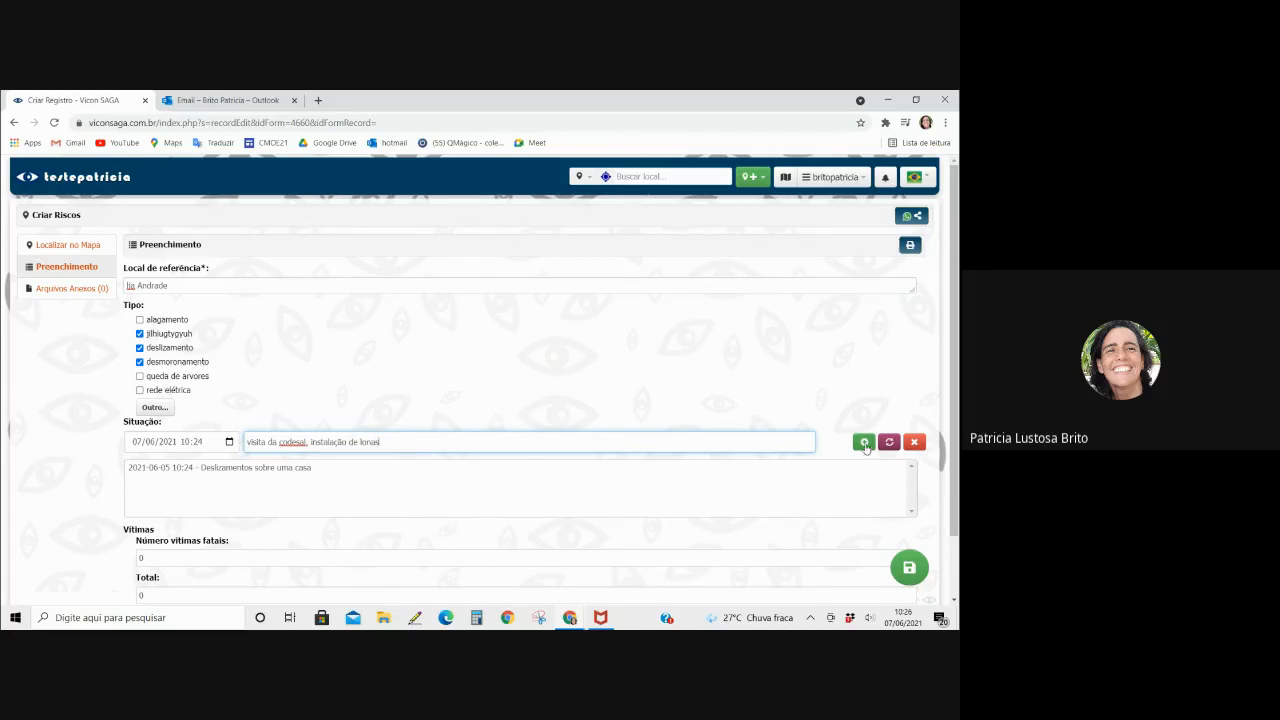
{"action": "left_click", "coordinate": [864, 442]}
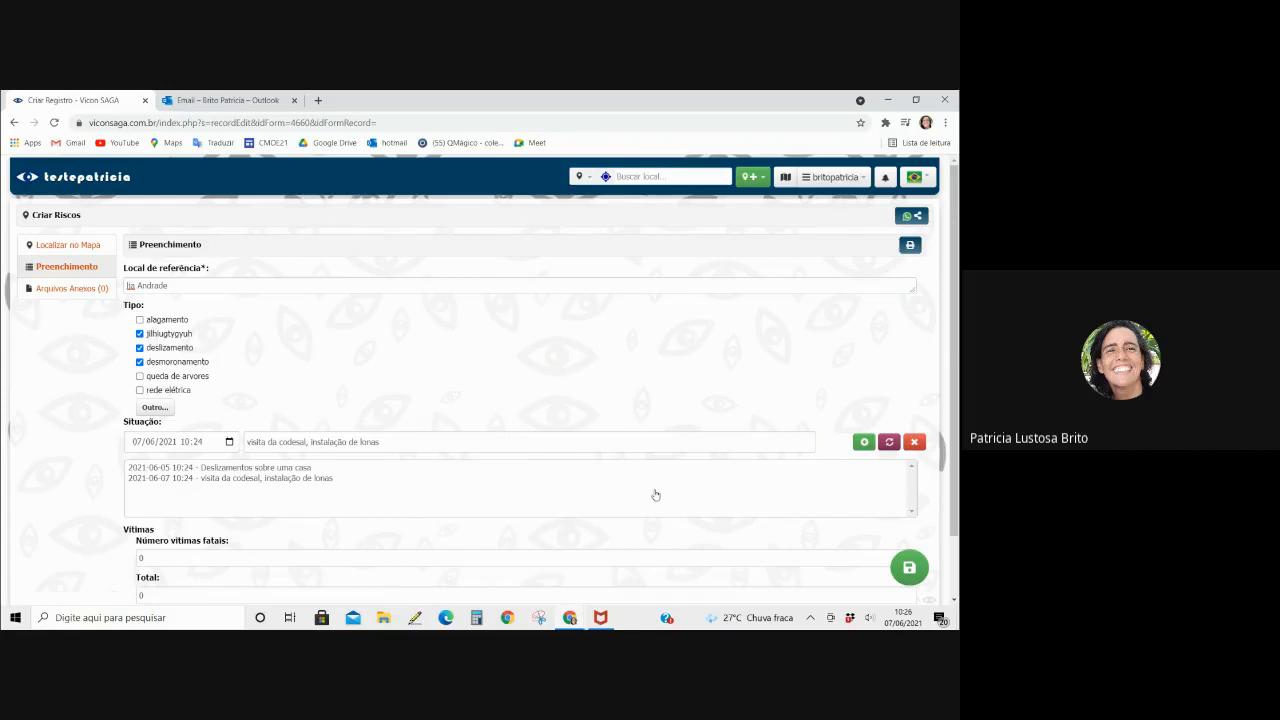
- Set the Vítimas Total to 2 and Crianças to 1, and save the record
{"action": "scroll", "coordinate": [846, 485], "scroll_direction": "down", "scroll_amount": 1}
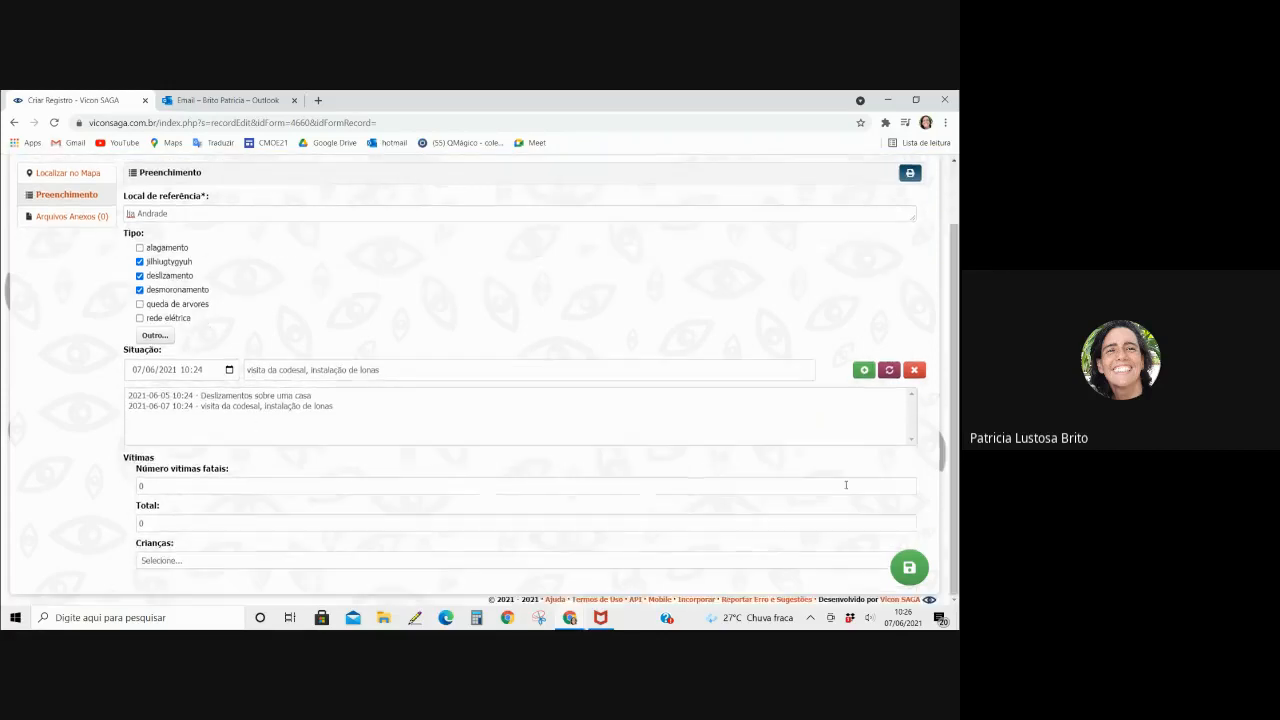
{"action": "left_click", "coordinate": [192, 486]}
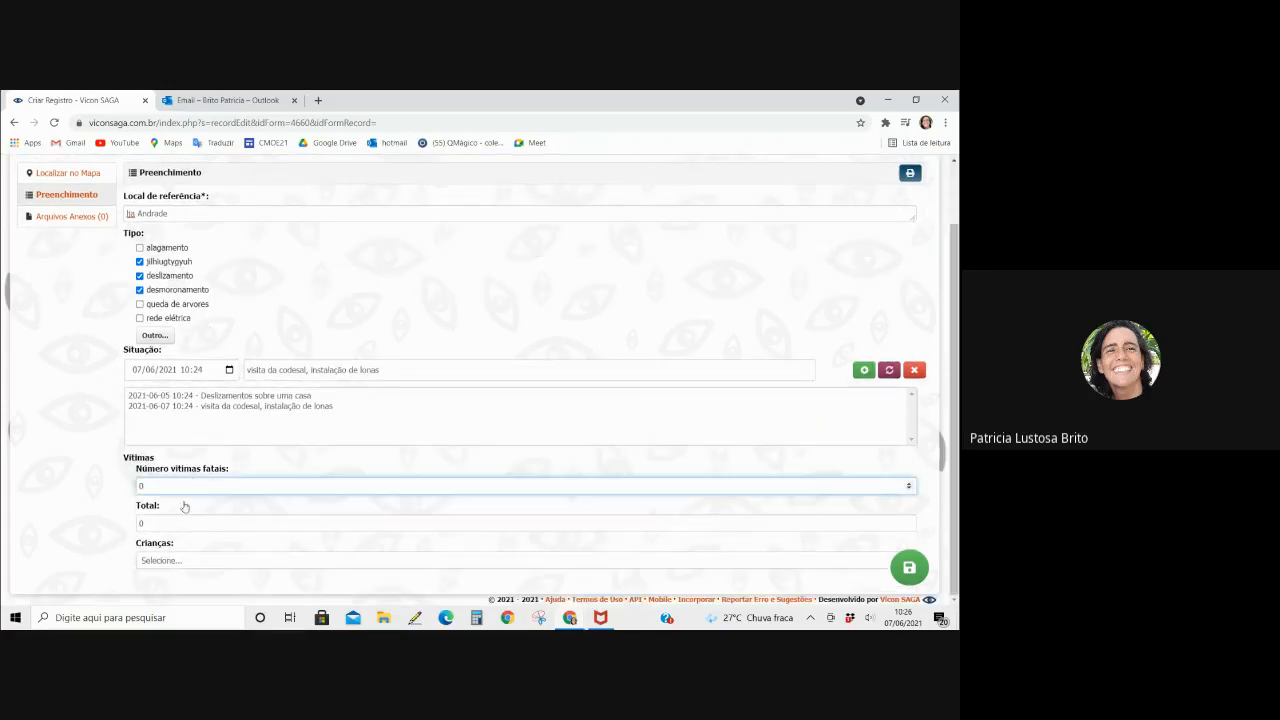
{"action": "left_click", "coordinate": [163, 522]}
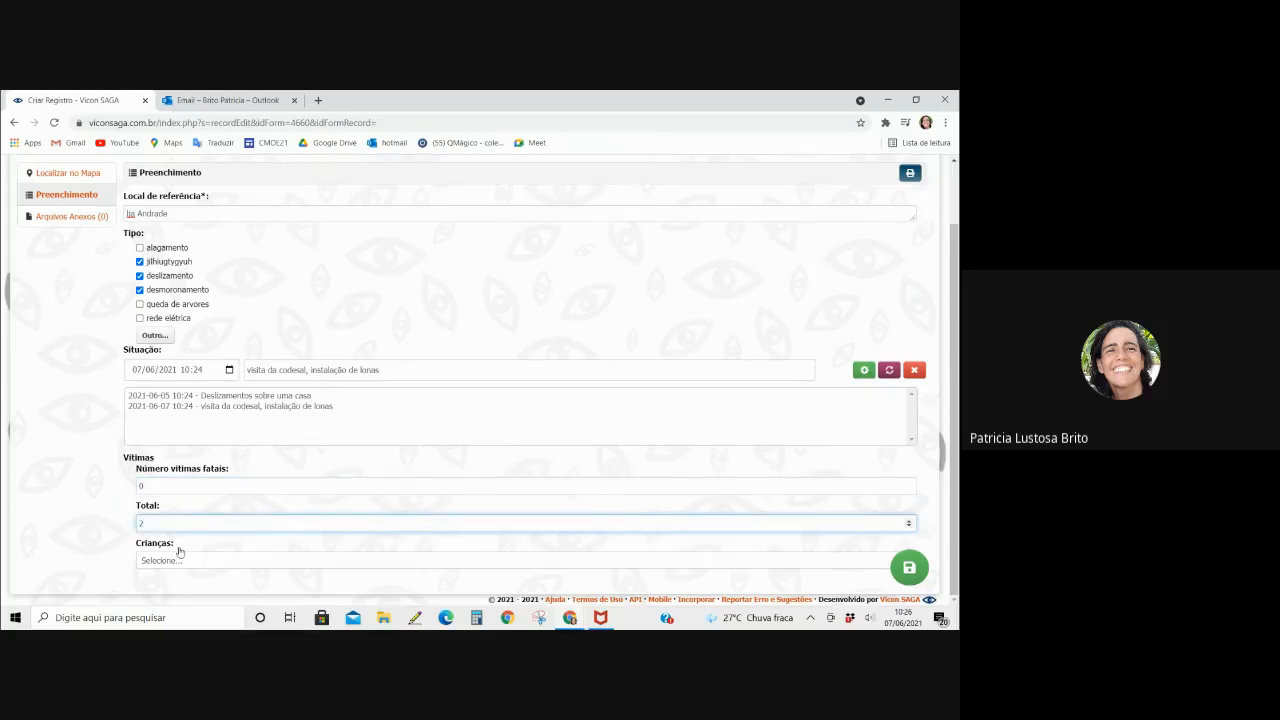
{"action": "left_click", "coordinate": [180, 560]}
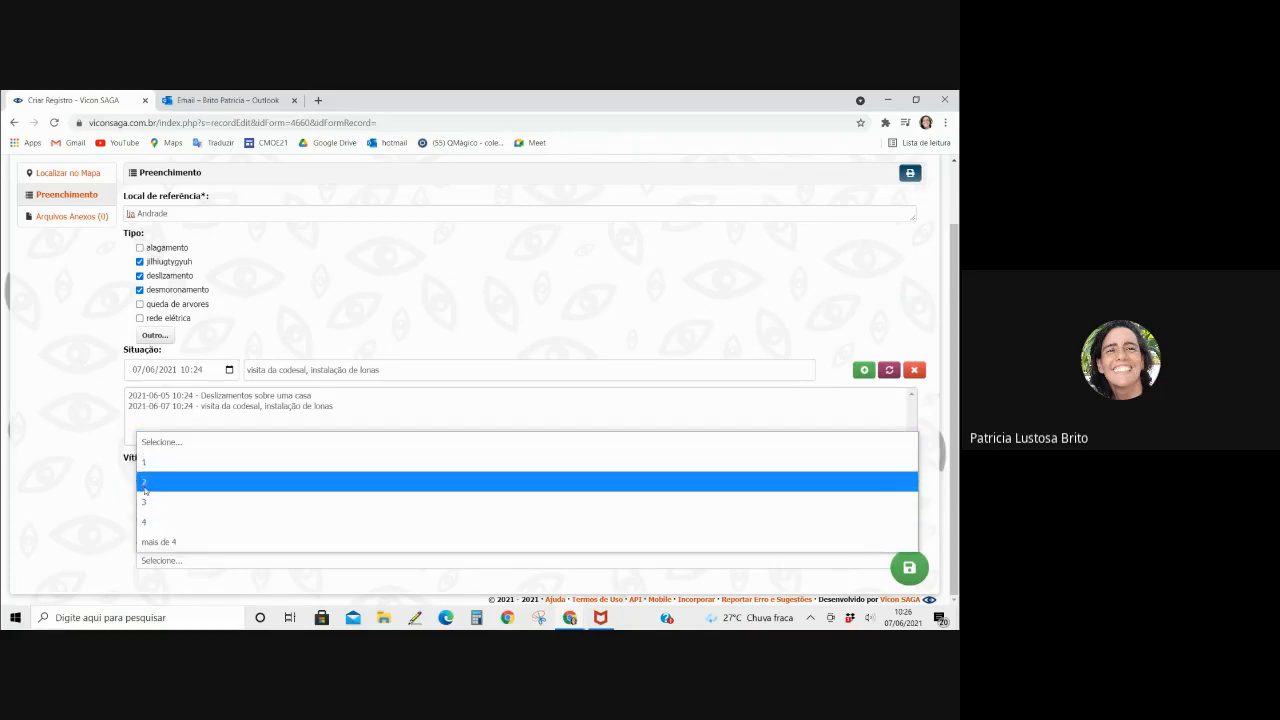
{"action": "left_click", "coordinate": [146, 464]}
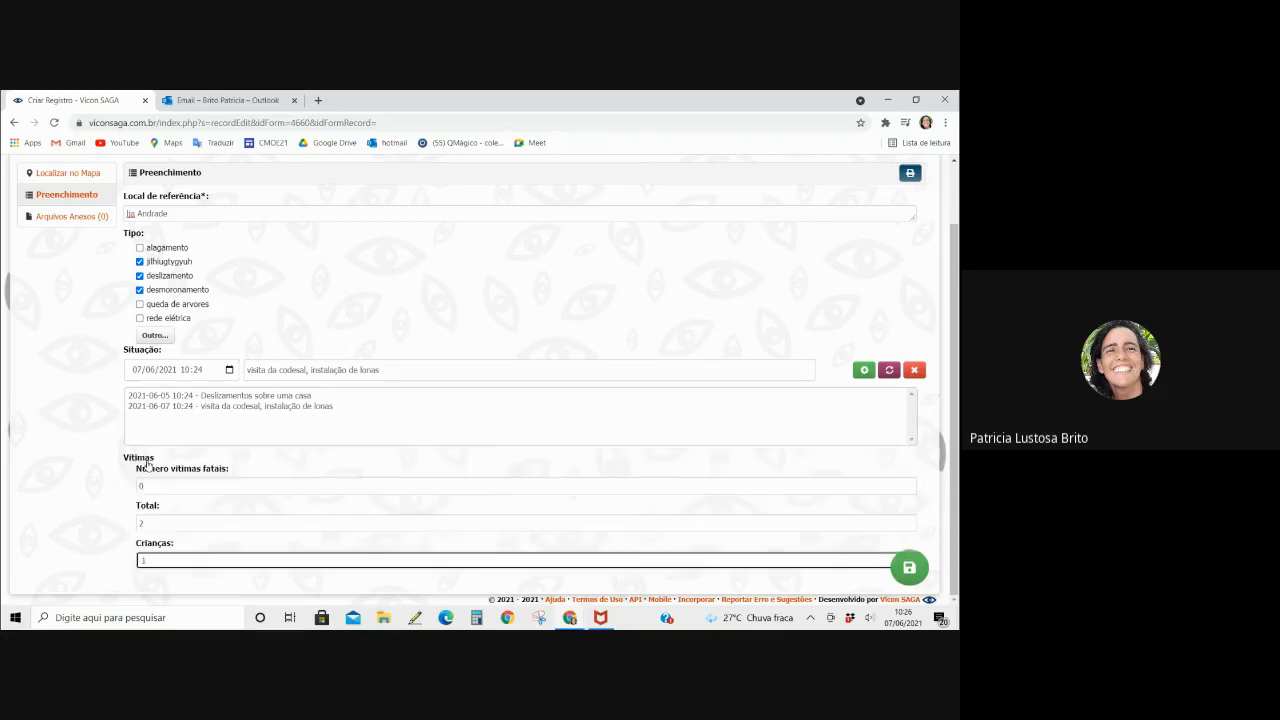
{"action": "left_click", "coordinate": [222, 562]}
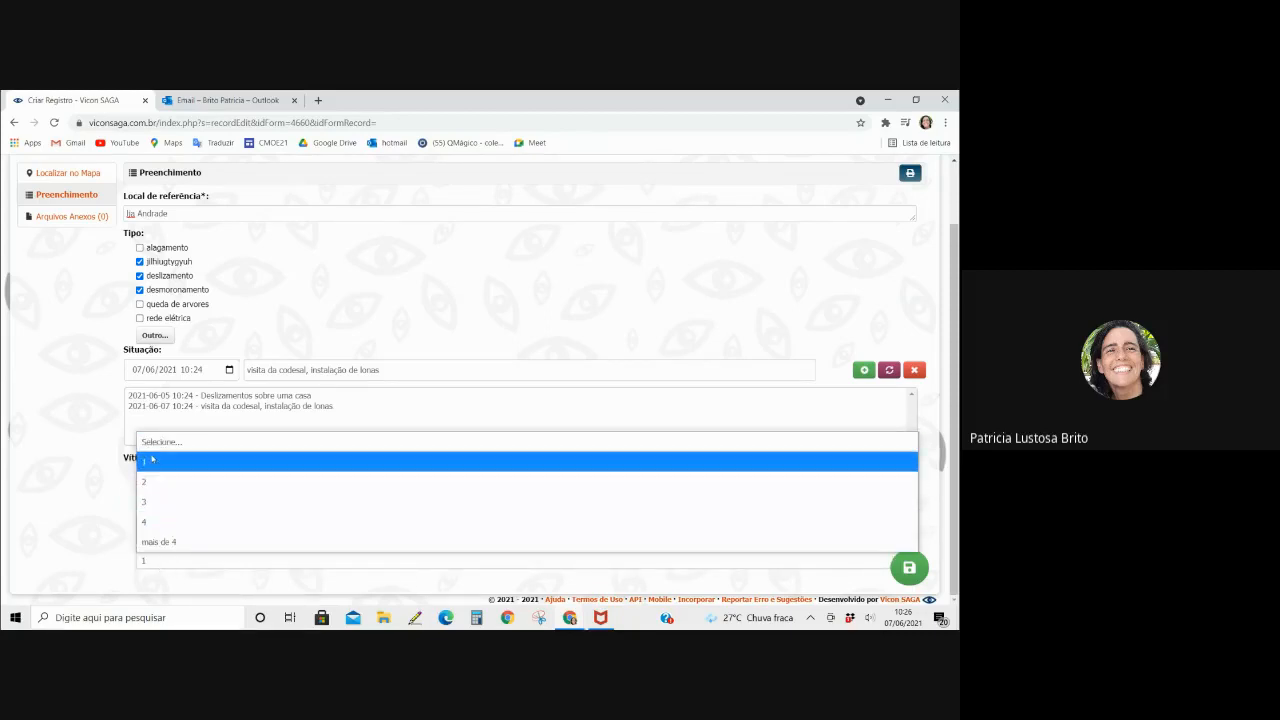
{"action": "left_click", "coordinate": [160, 565]}
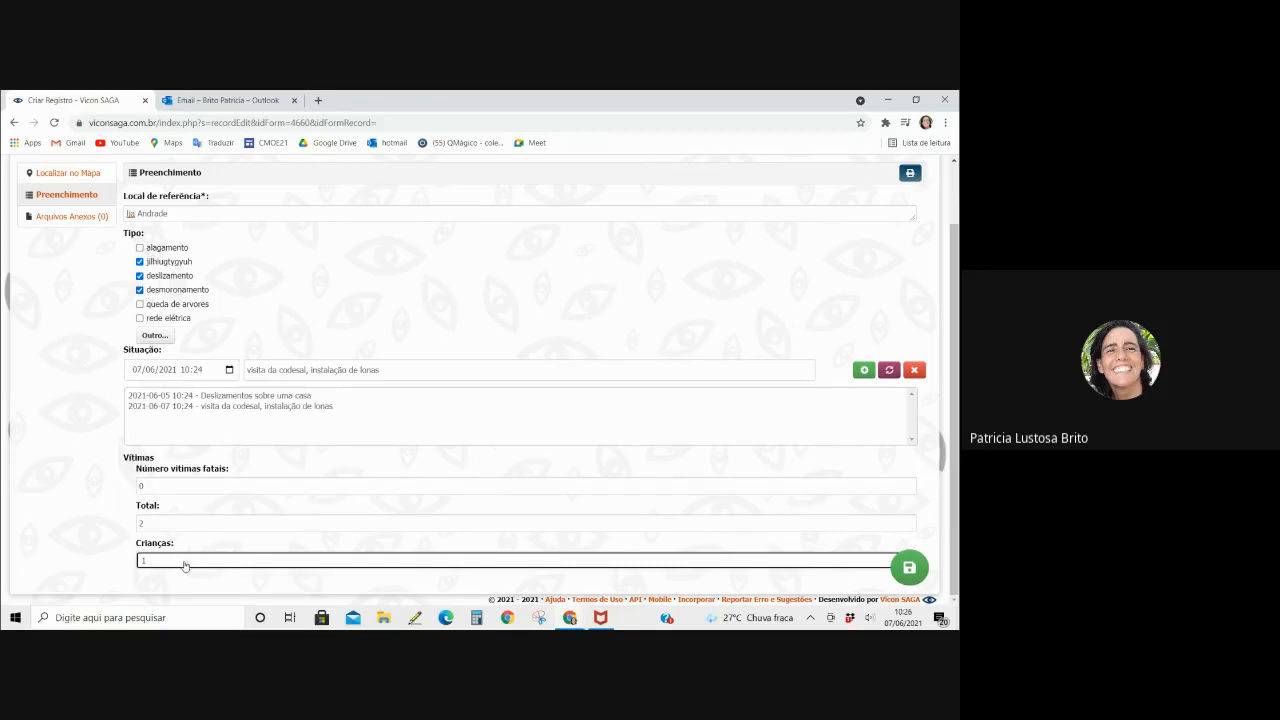
{"action": "left_click", "coordinate": [909, 567]}
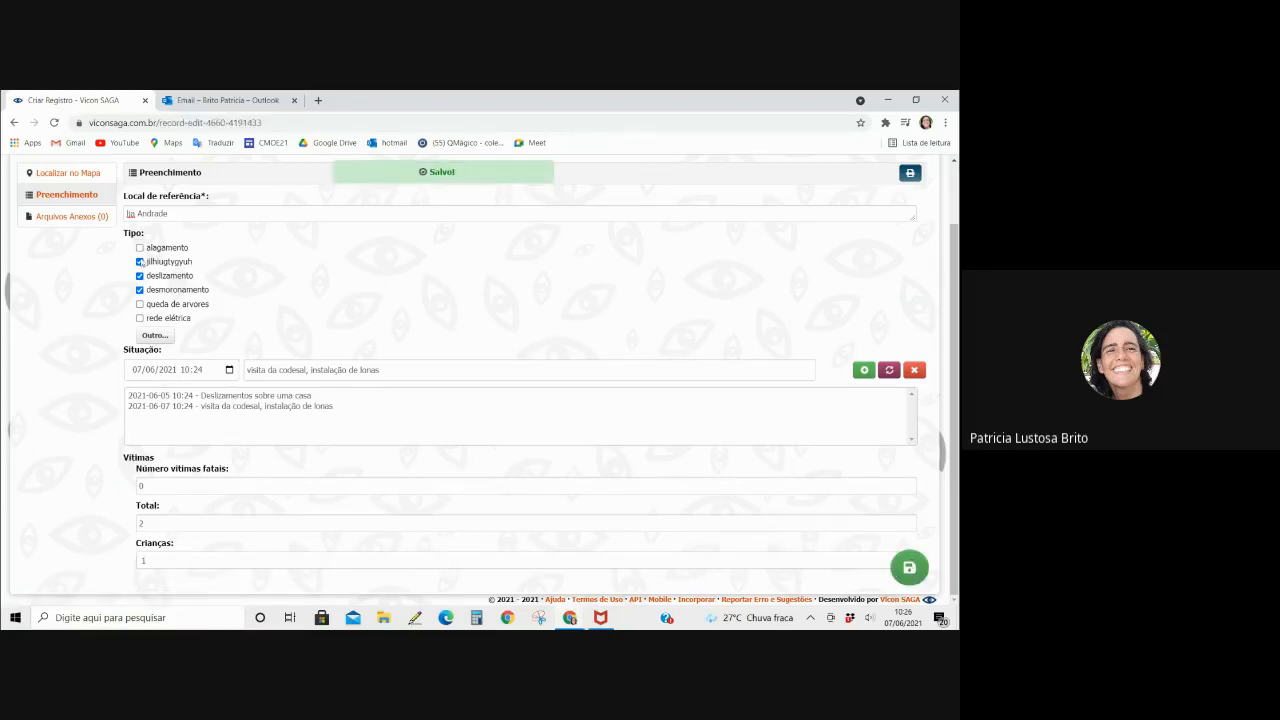
- Return to the project's map and examine the saved Riscos record's details through its marker, closing the information window when done
{"action": "scroll", "coordinate": [145, 263], "scroll_direction": "up", "scroll_amount": 1}
{"action": "left_click", "coordinate": [68, 180]}
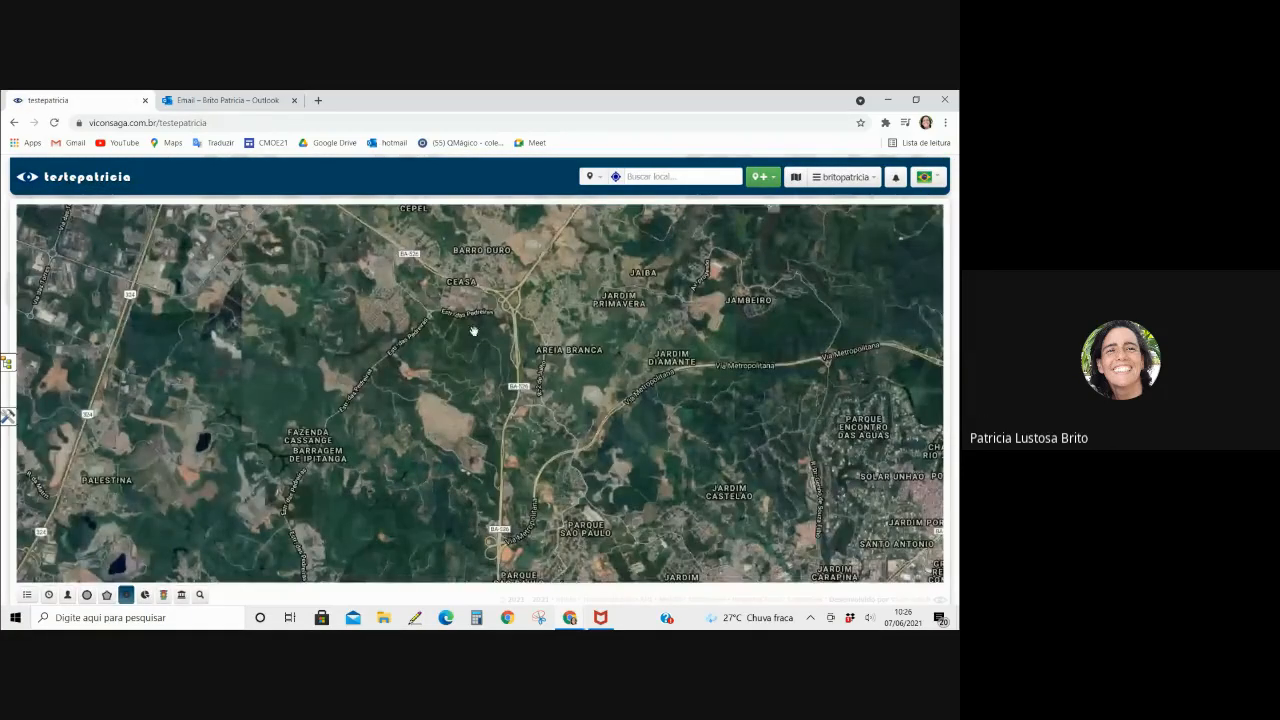
{"action": "left_click", "coordinate": [480, 388]}
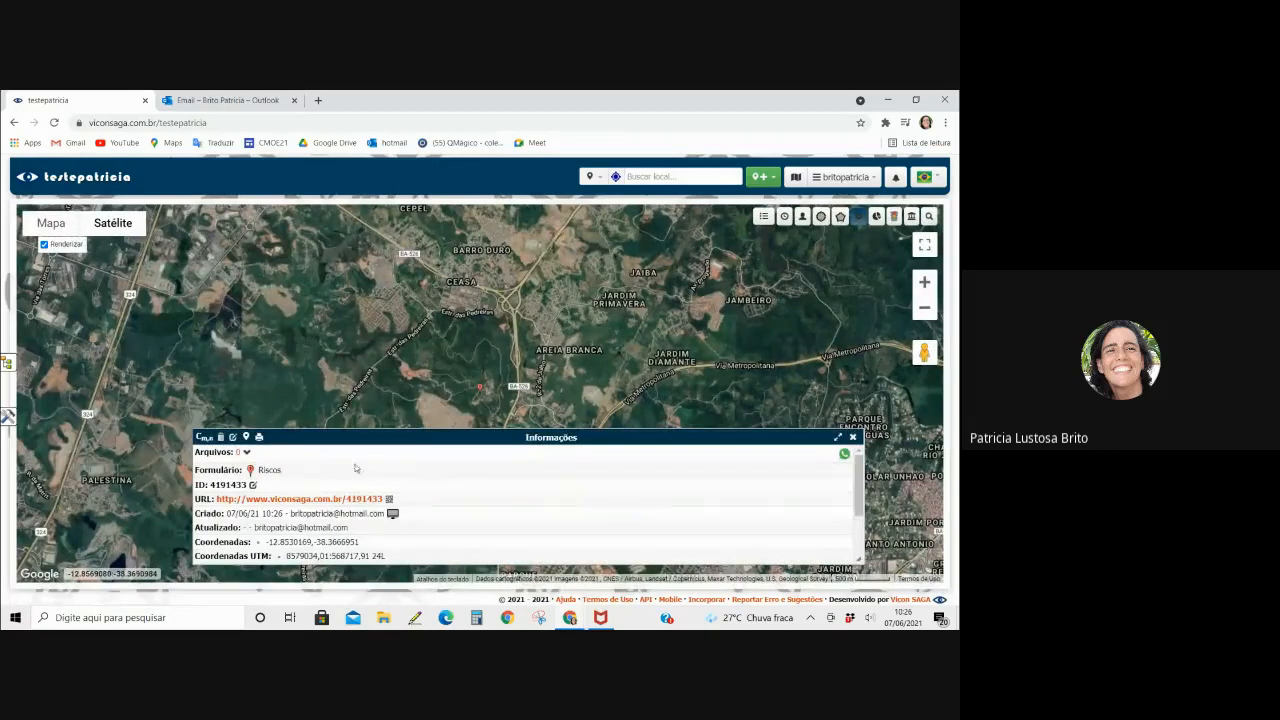
{"action": "scroll", "coordinate": [418, 522], "scroll_direction": "down", "scroll_amount": 5}
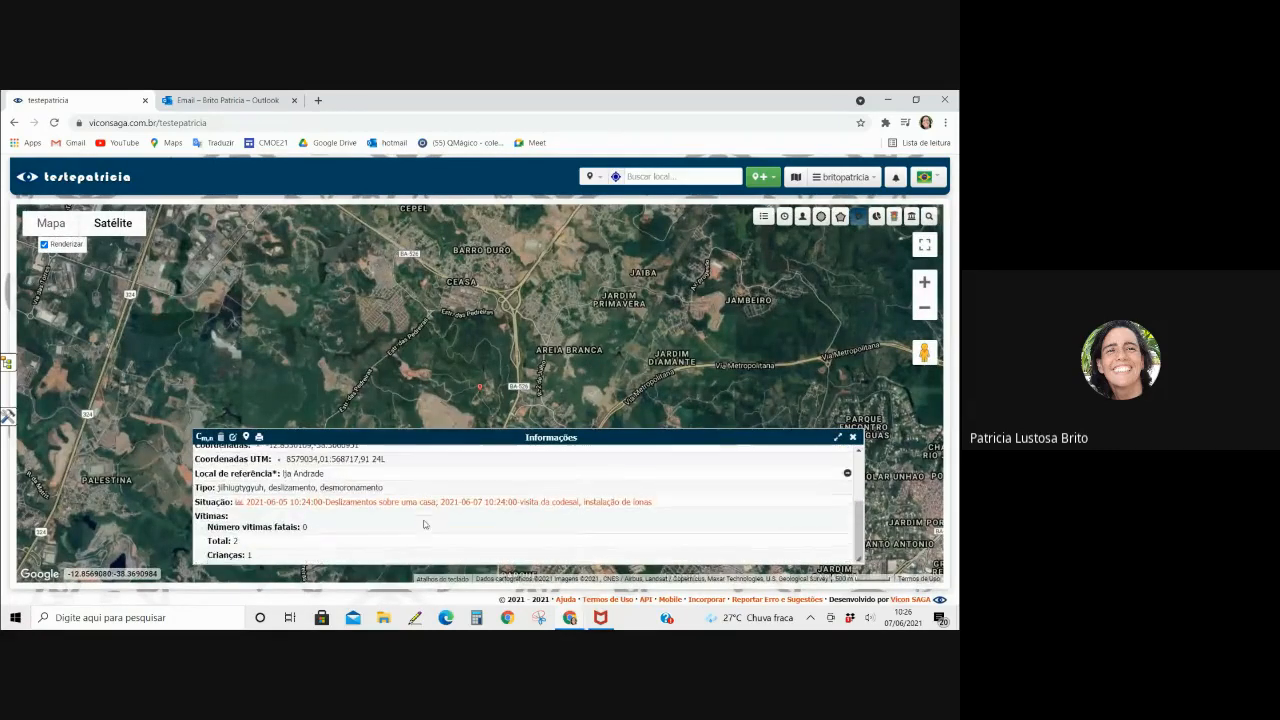
{"action": "scroll", "coordinate": [344, 485], "scroll_direction": "up", "scroll_amount": 5}
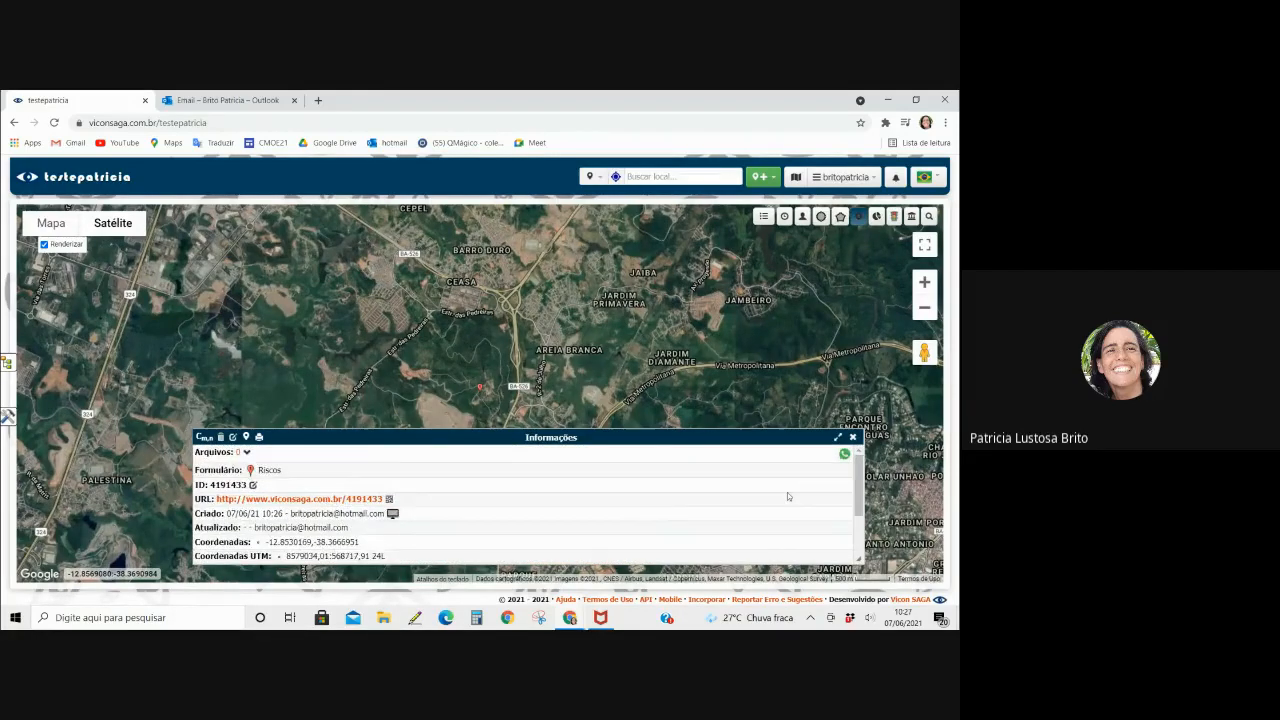
{"action": "scroll", "coordinate": [786, 494], "scroll_direction": "down", "scroll_amount": 5}
{"action": "scroll", "coordinate": [847, 476], "scroll_direction": "down", "scroll_amount": 1}
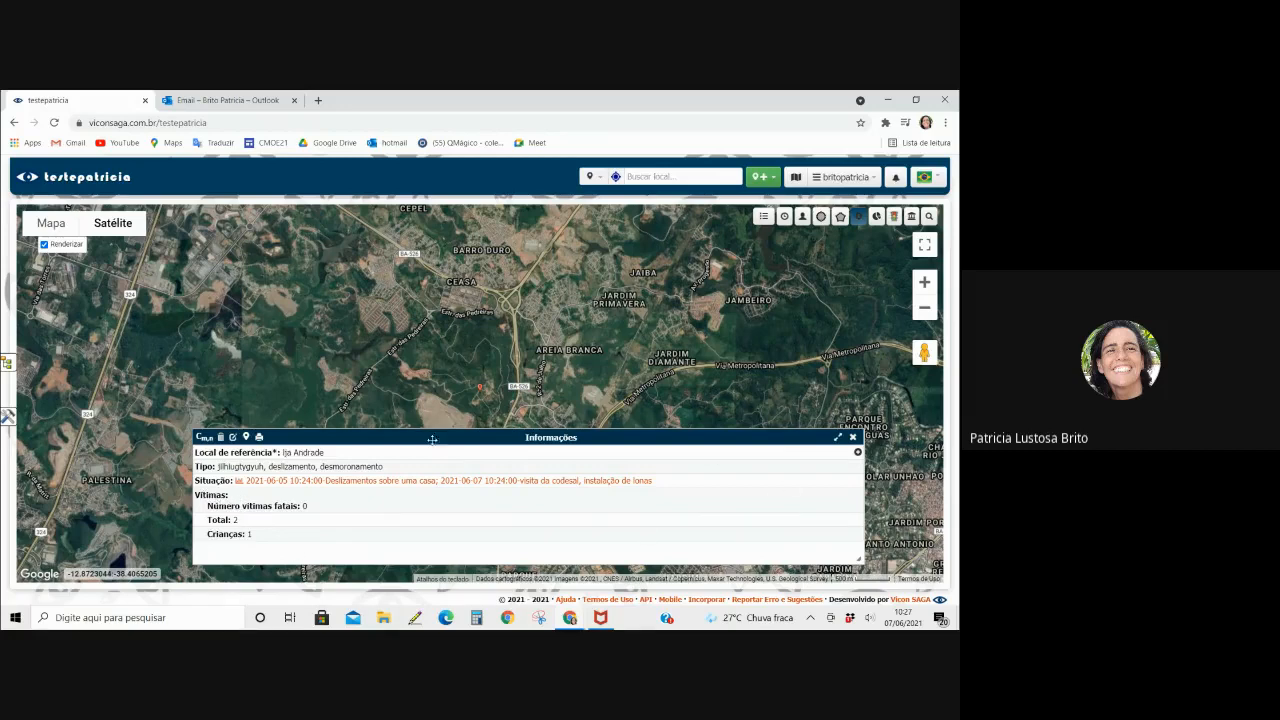
{"action": "left_click_drag", "start_coordinate": [414, 440], "coordinate": [401, 398]}
{"action": "left_click", "coordinate": [840, 396]}
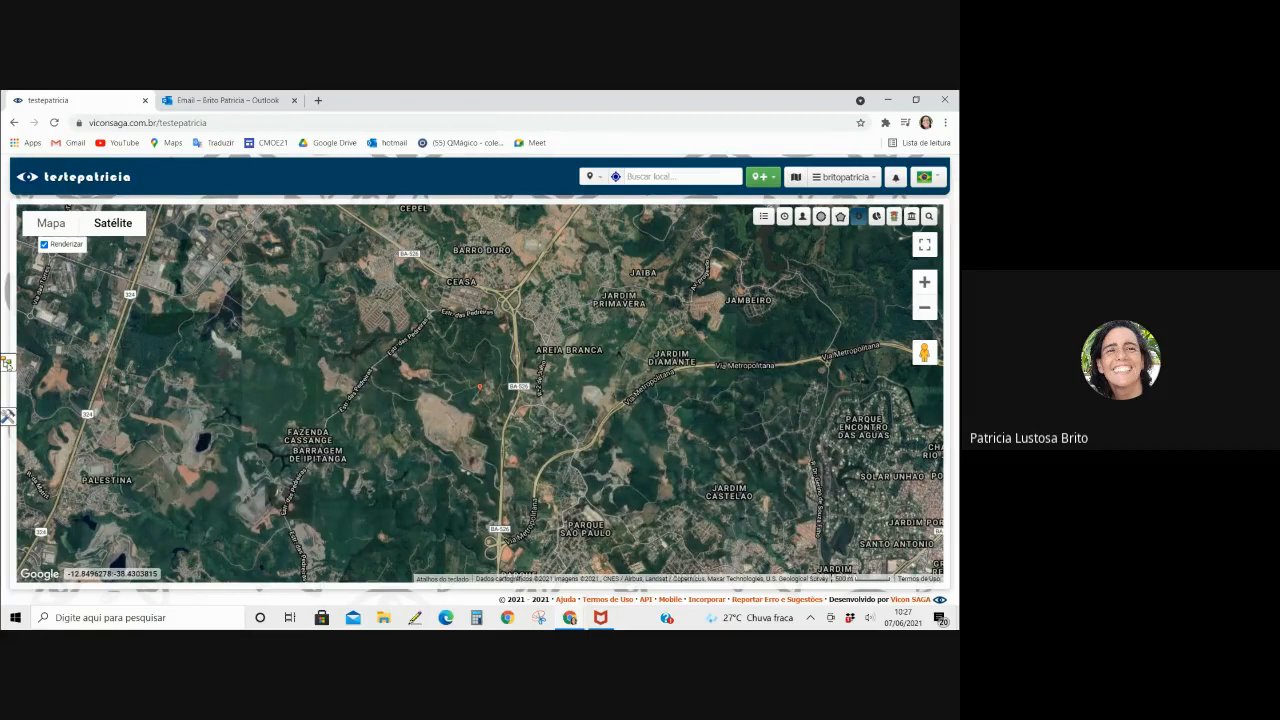
- Collapse the Riscos group in the project's list of records and open the form management page
{"action": "left_click", "coordinate": [7, 363]}
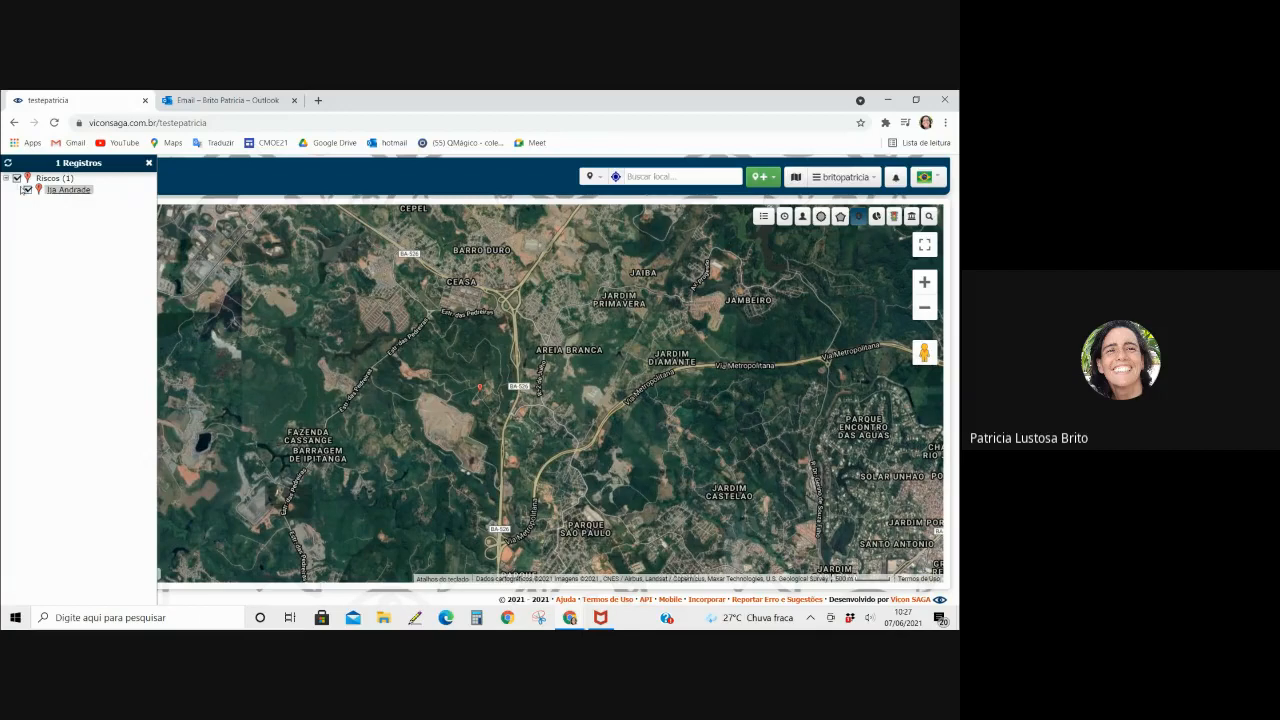
{"action": "left_click", "coordinate": [7, 179]}
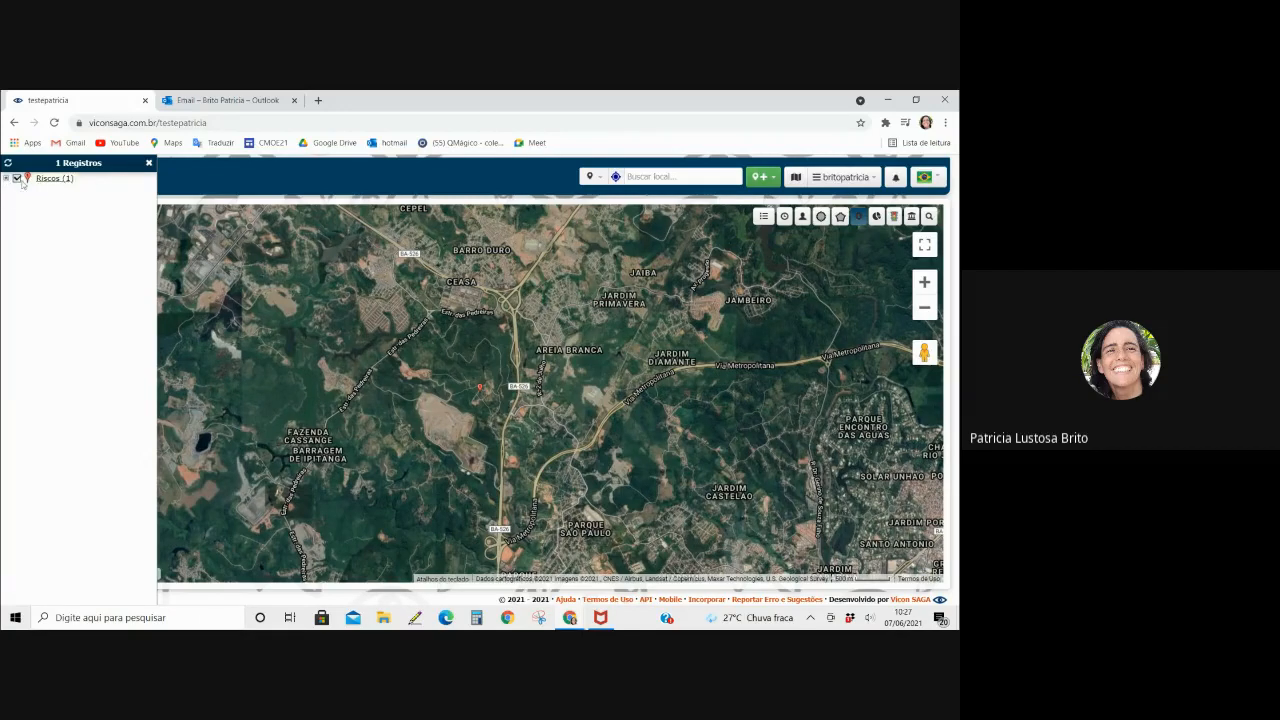
{"action": "left_click", "coordinate": [870, 178]}
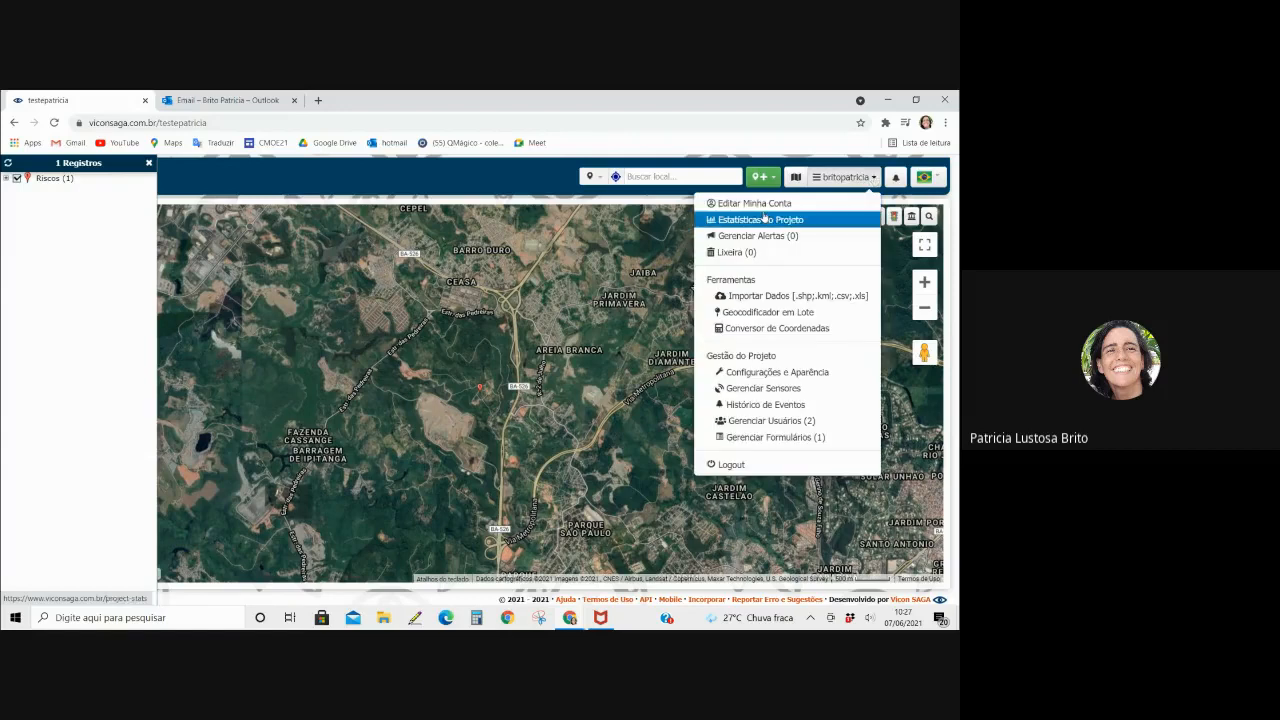
{"action": "left_click", "coordinate": [774, 438]}
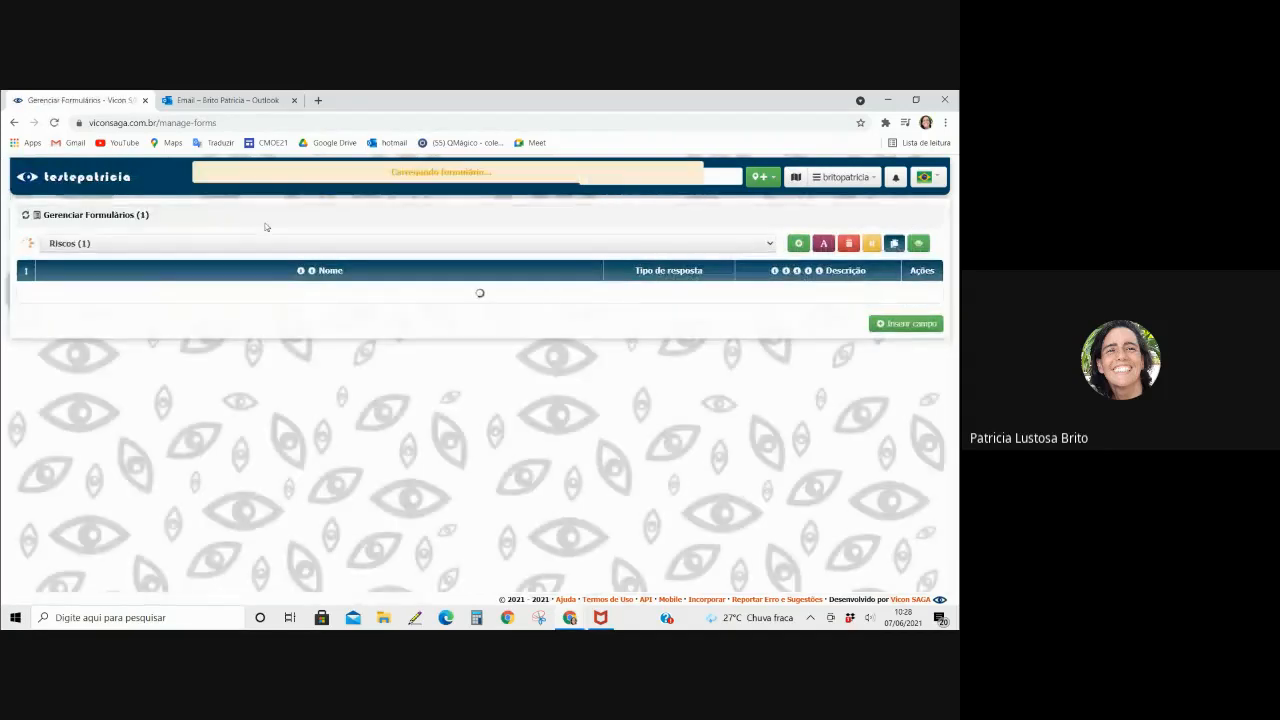
- Select the Riscos form and set the response type of its "Vítimas: Crianças" field to Numérico
{"action": "left_click", "coordinate": [110, 245]}
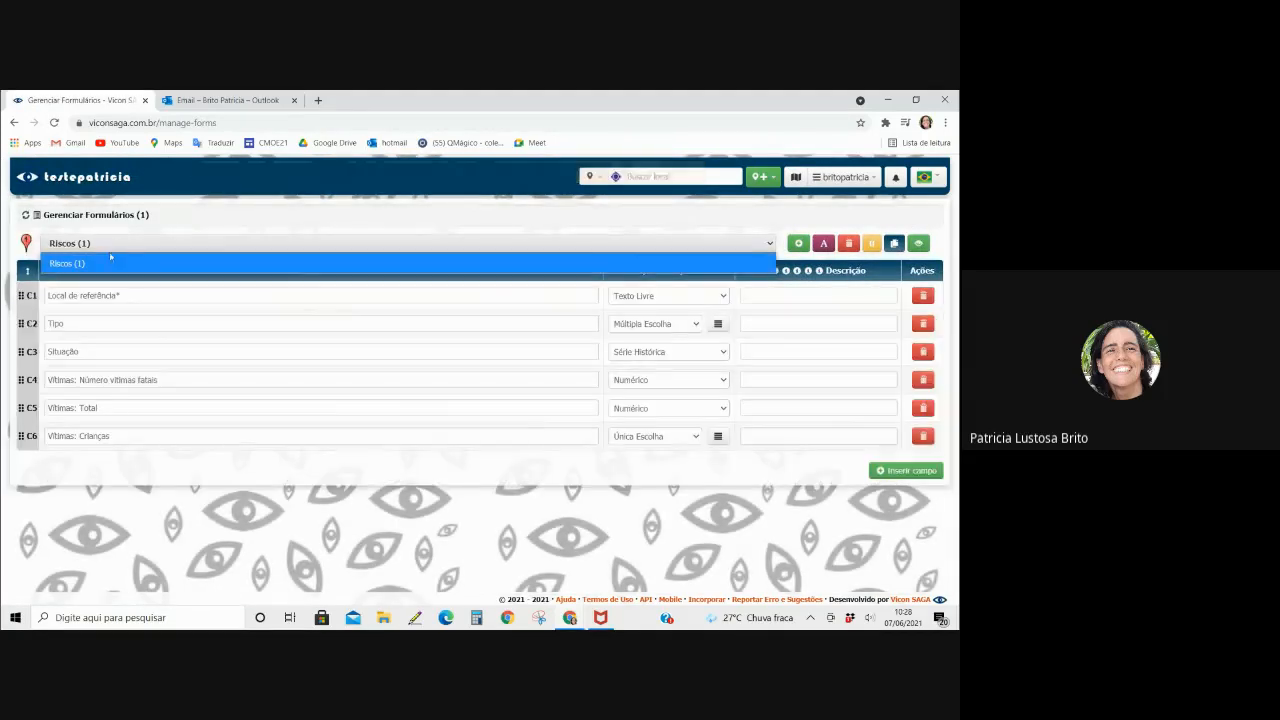
{"action": "left_click", "coordinate": [100, 266]}
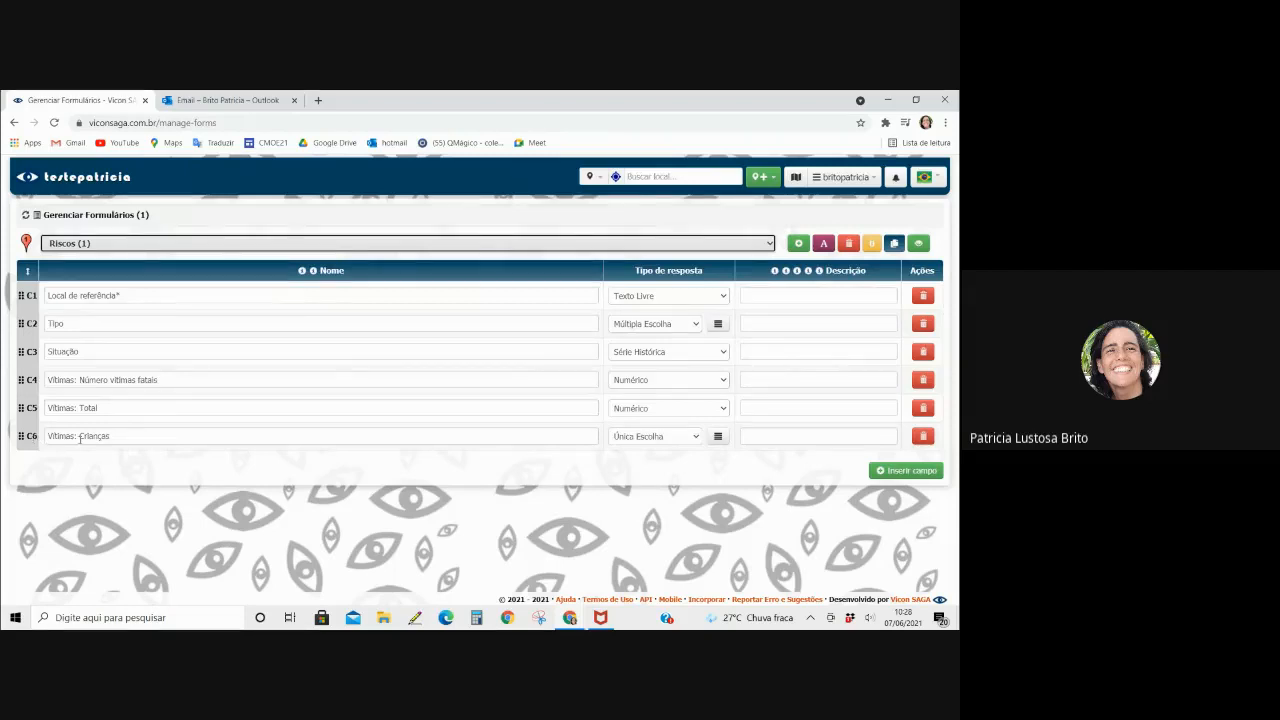
{"action": "left_click", "coordinate": [694, 438]}
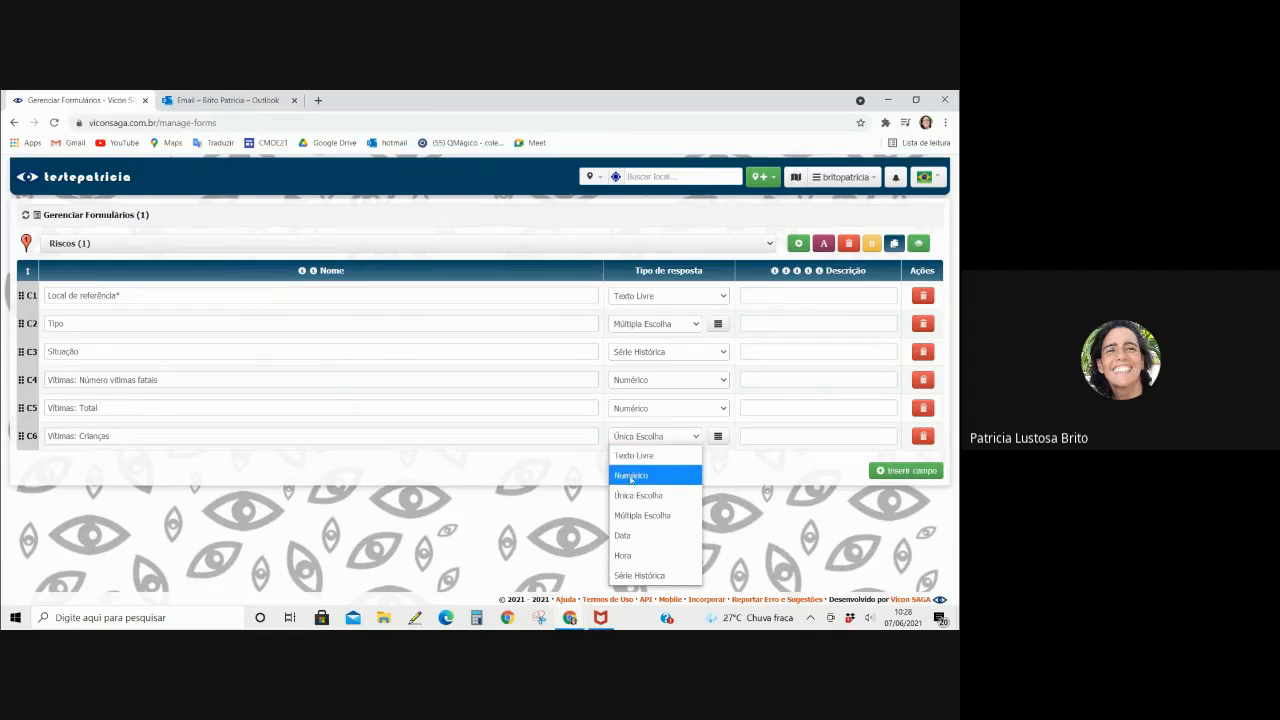
{"action": "left_click", "coordinate": [631, 477]}
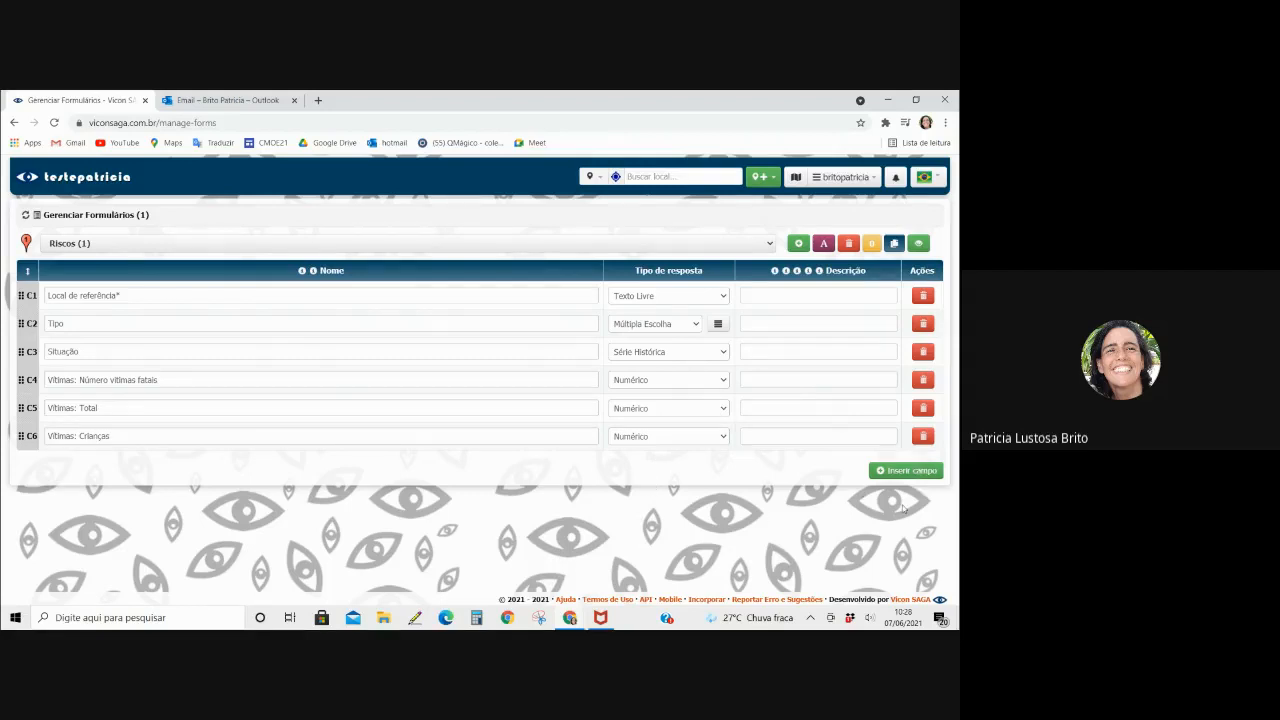
- Try to change the Riscos form's default marker to another icon from the marker gallery, and close the reopened gallery
{"action": "left_click", "coordinate": [26, 243]}
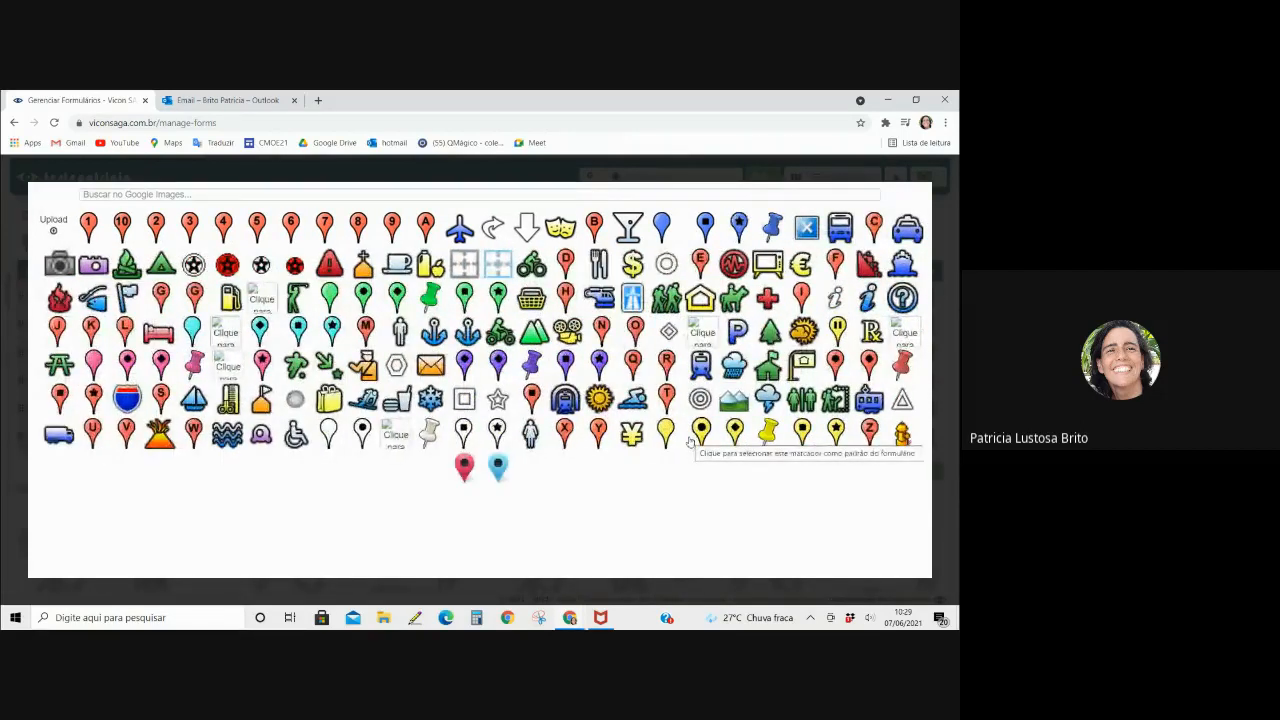
{"action": "left_click", "coordinate": [329, 265]}
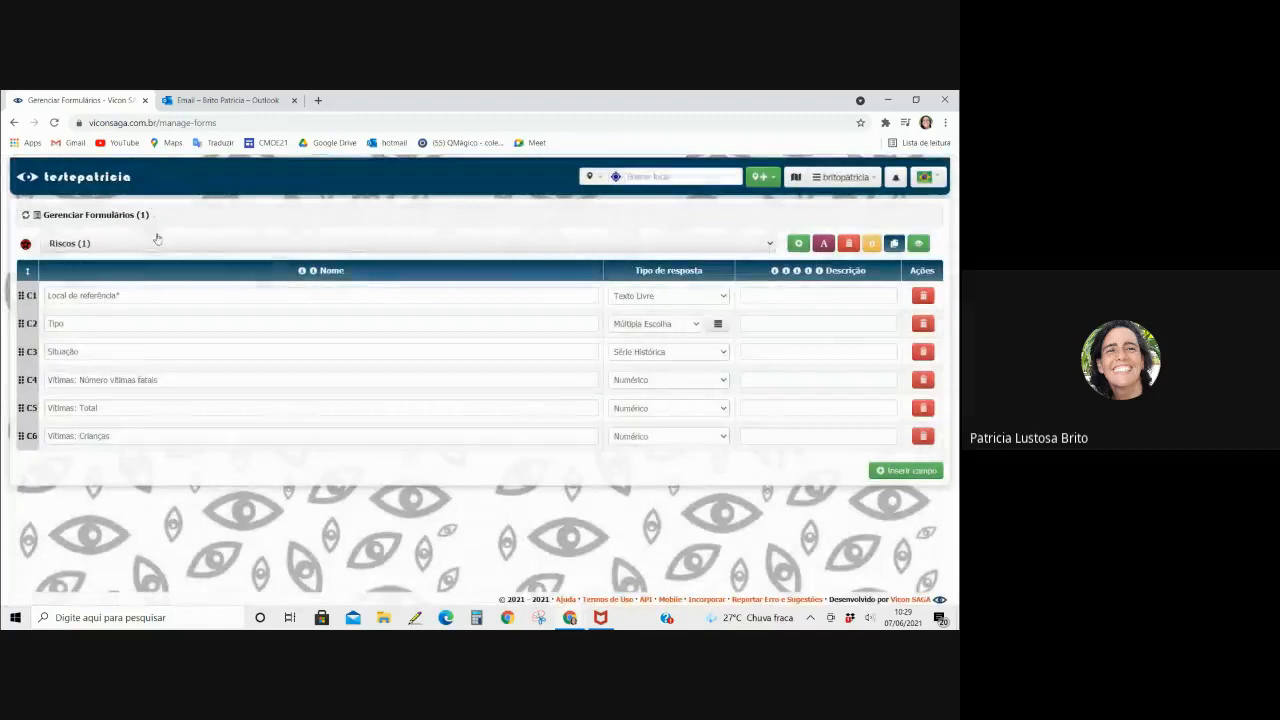
{"action": "left_click", "coordinate": [26, 244]}
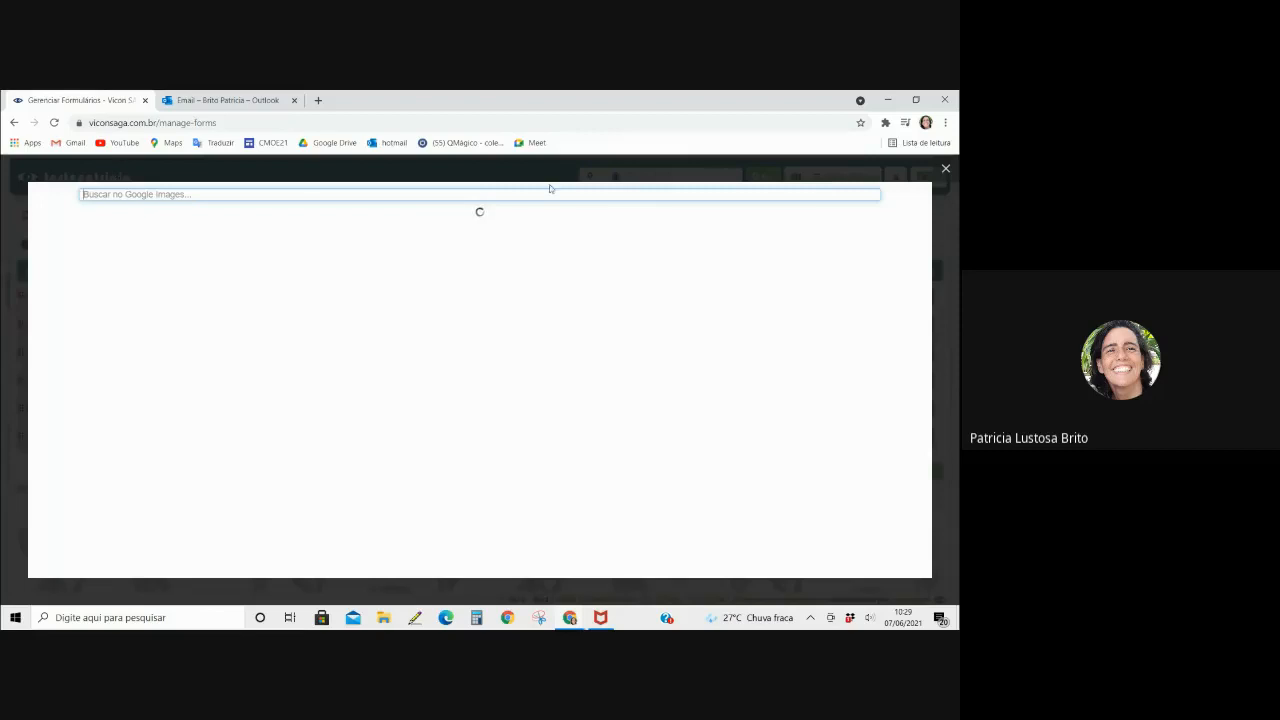
{"action": "left_click", "coordinate": [945, 169]}
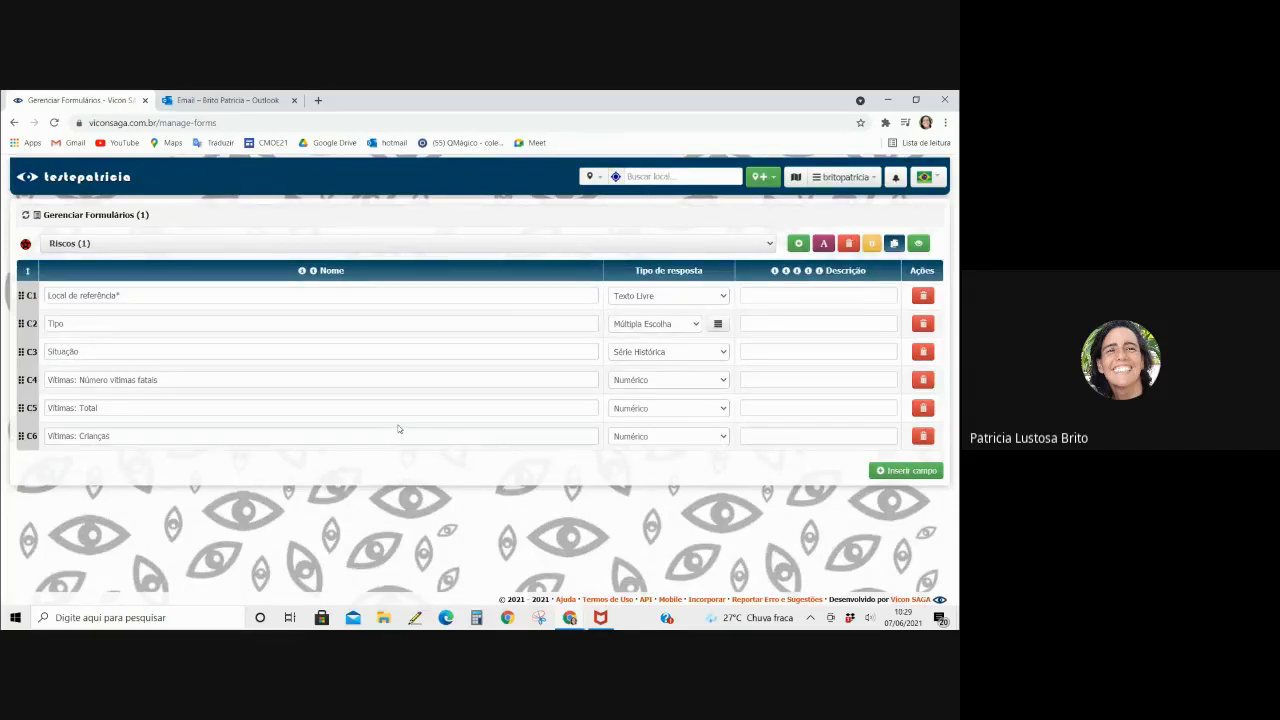
- Return to the project's map and check the Riscos marker icon in the list of records, closing the list when done
{"action": "left_click", "coordinate": [56, 182]}
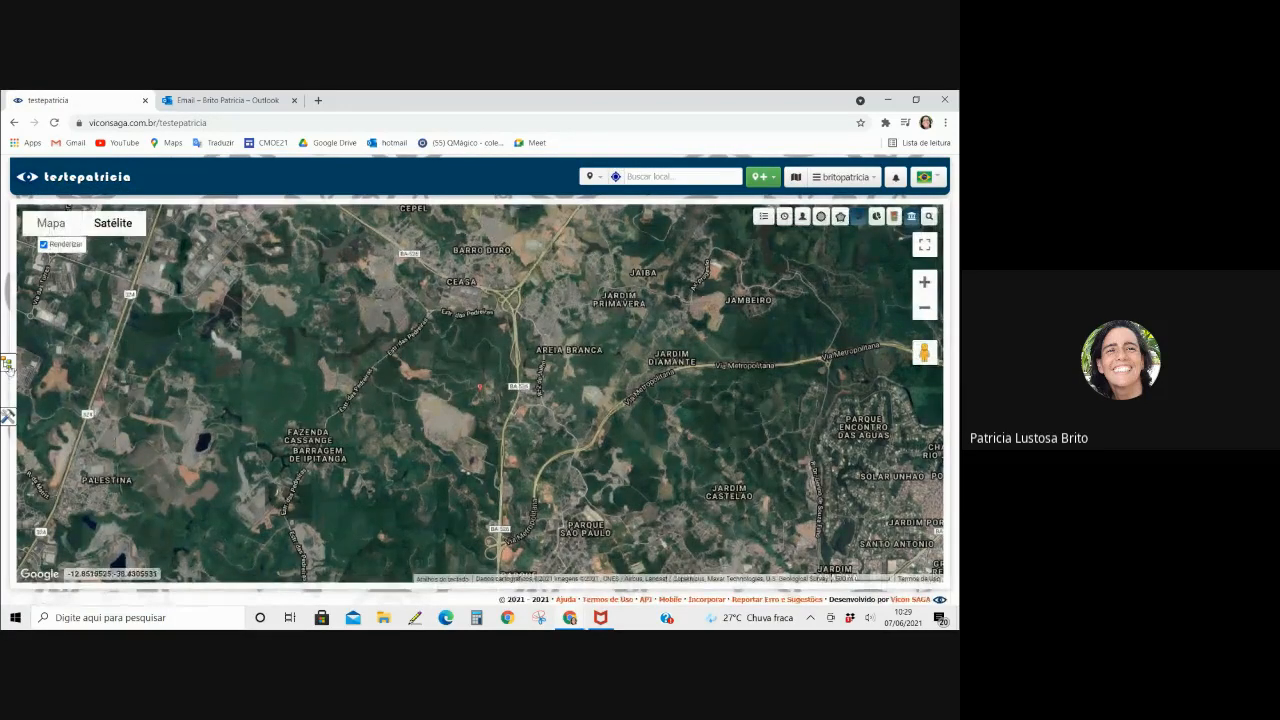
{"action": "left_click", "coordinate": [7, 363]}
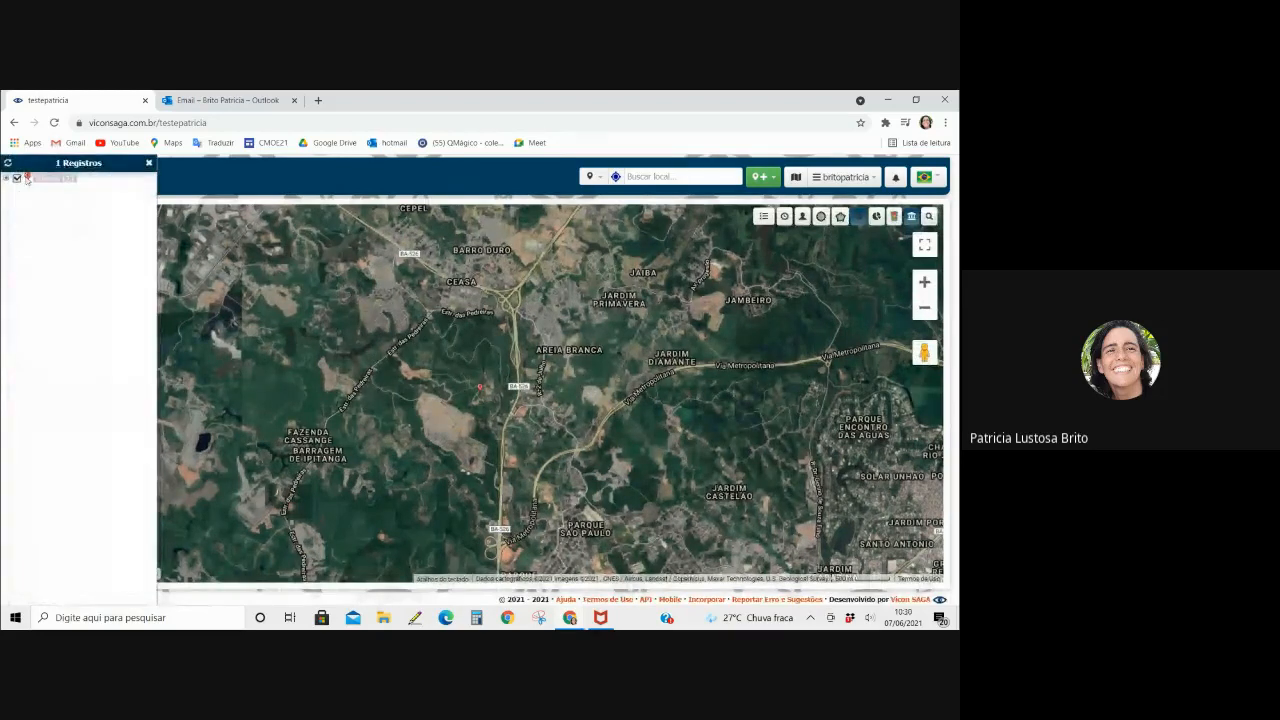
{"action": "left_click", "coordinate": [6, 179]}
{"action": "left_click", "coordinate": [149, 165]}
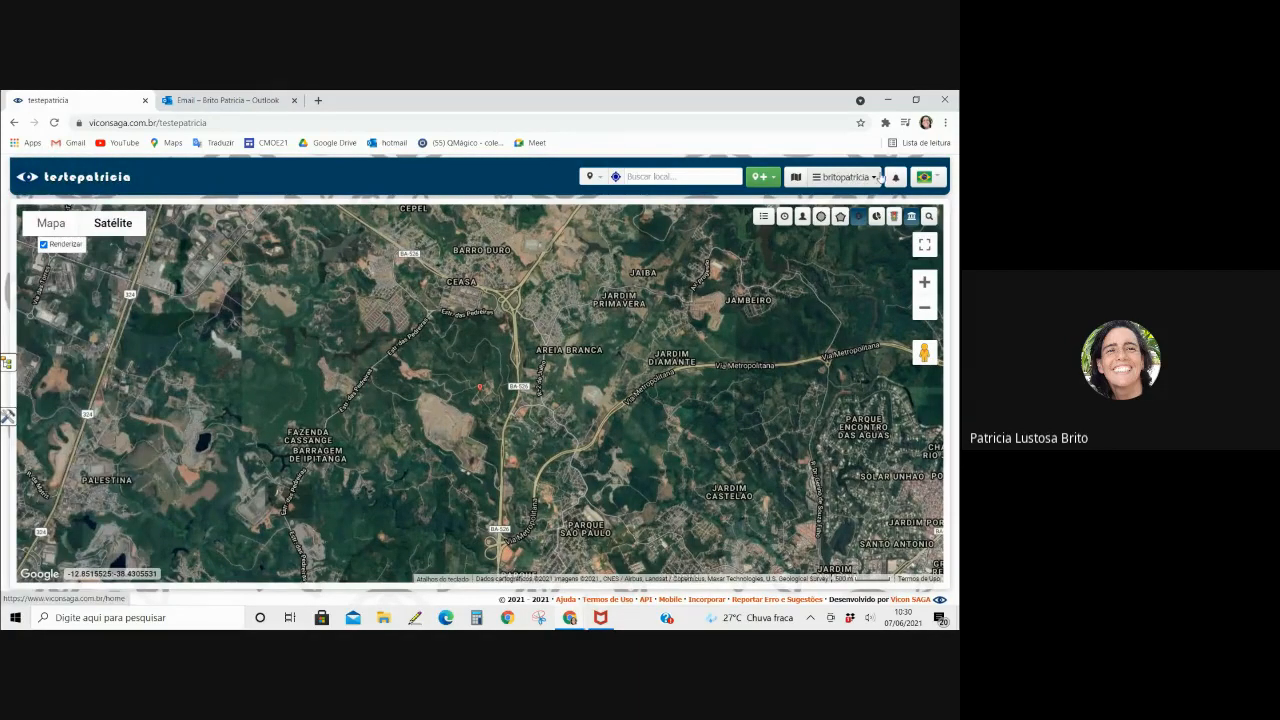
- In form management, set the Riscos form's default marker to the red warning triangle icon, and return to the project's map
{"action": "left_click", "coordinate": [876, 177]}
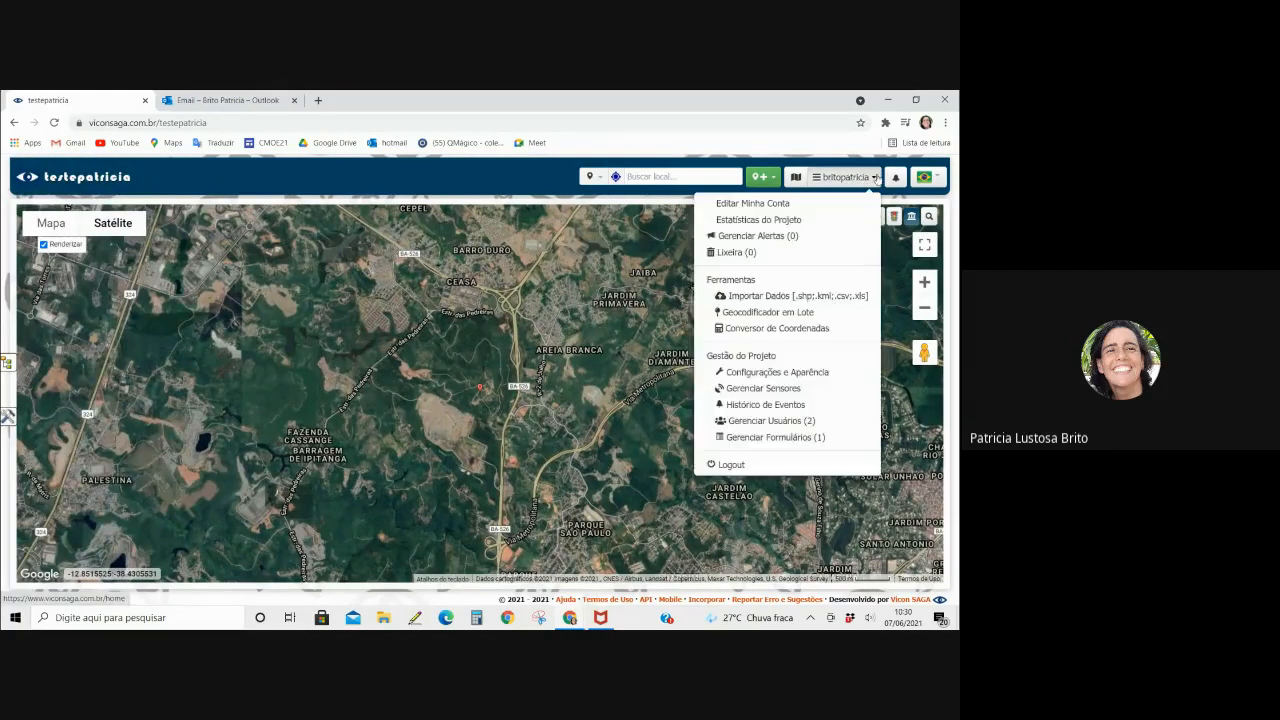
{"action": "left_click", "coordinate": [763, 440]}
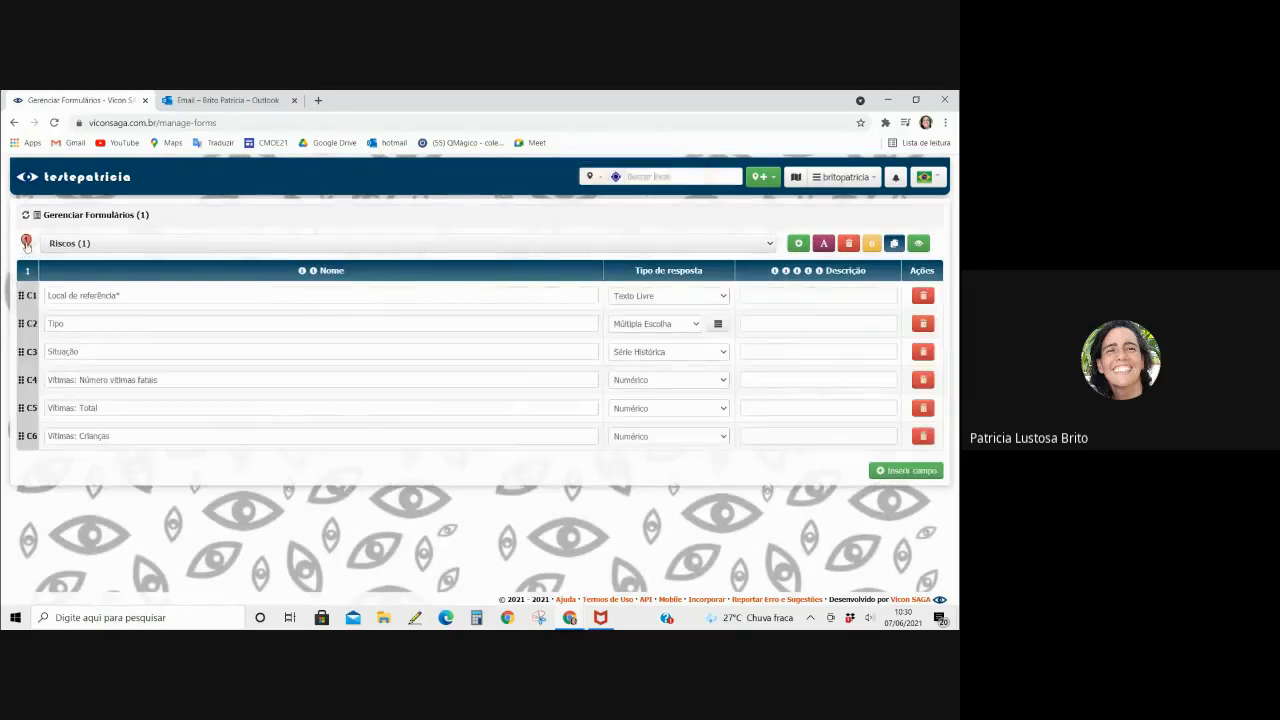
{"action": "left_click", "coordinate": [27, 245]}
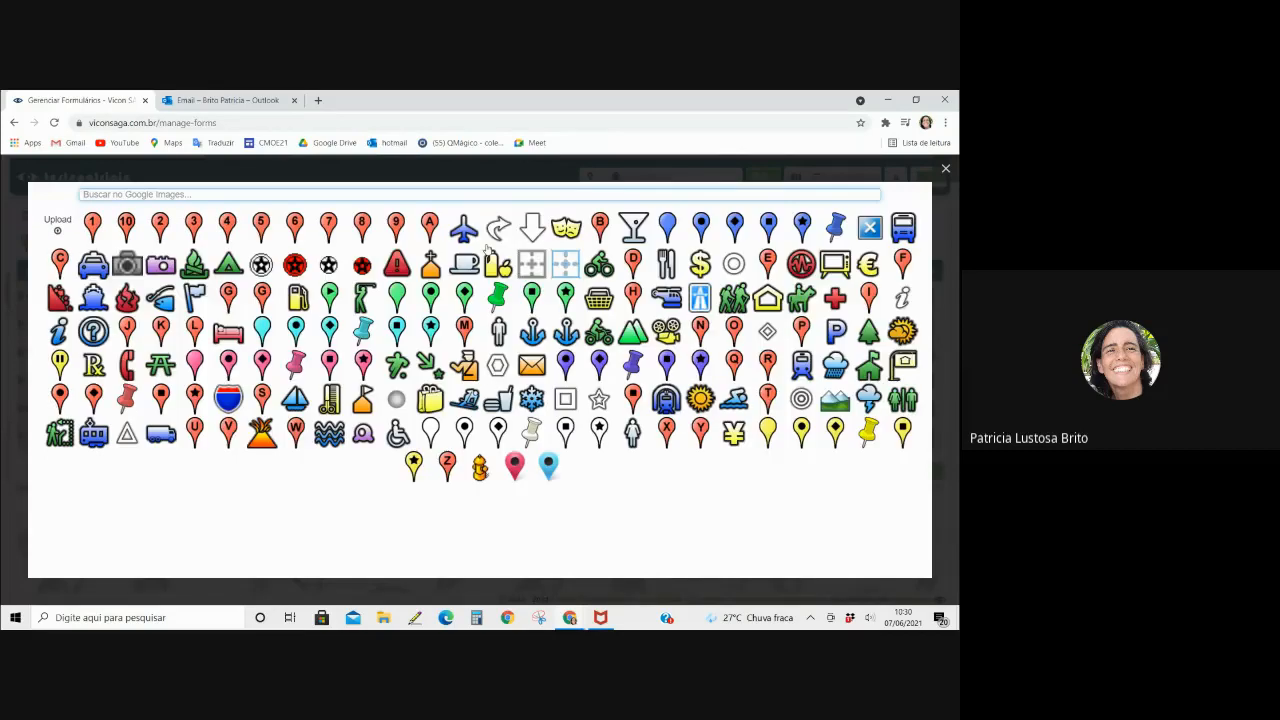
{"action": "left_click", "coordinate": [398, 263]}
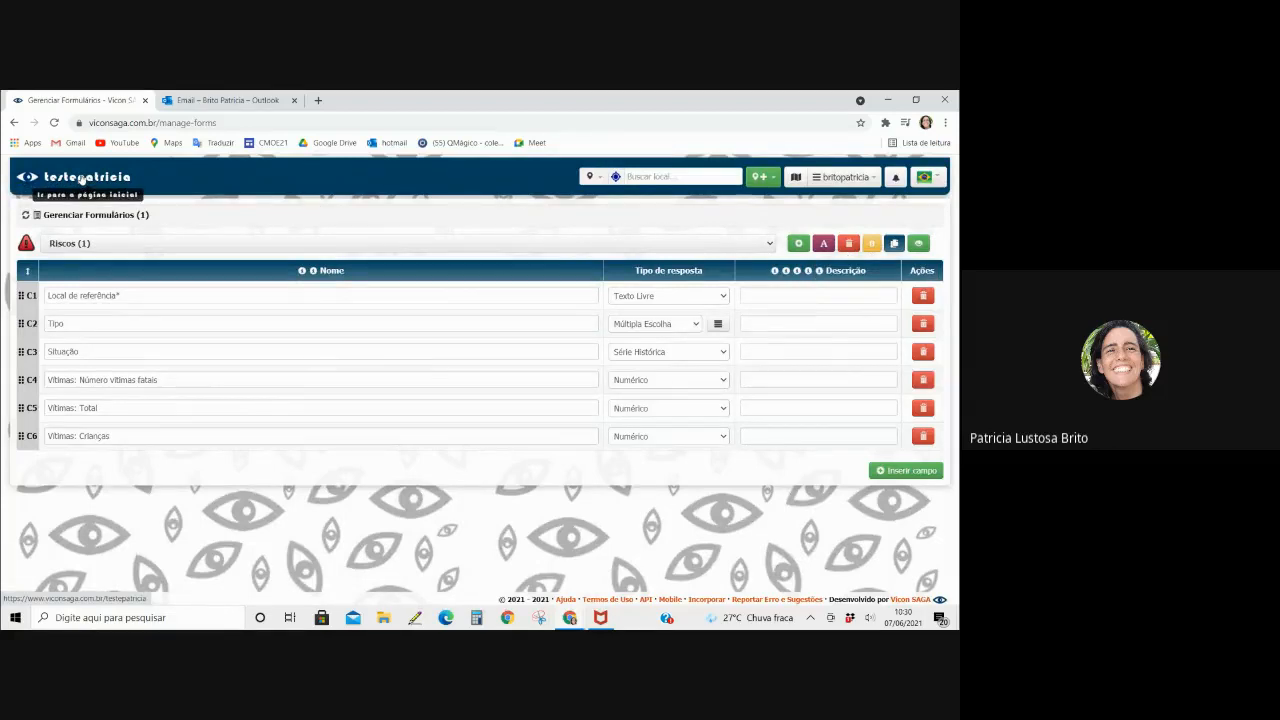
{"action": "left_click", "coordinate": [92, 178]}
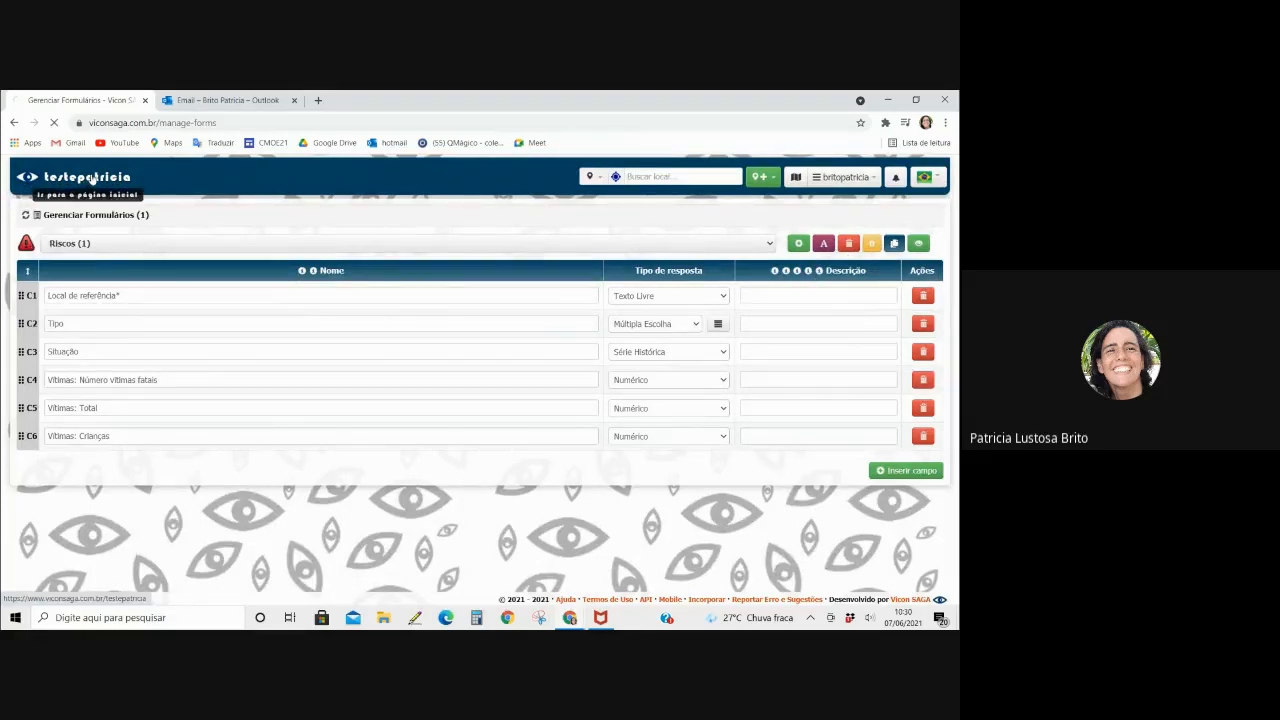